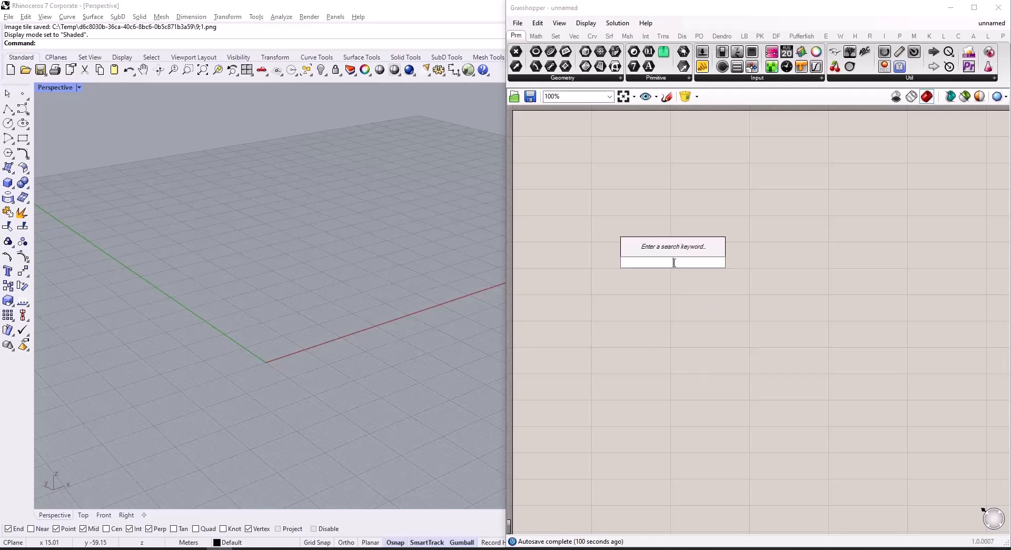
Add a Construct Point component and wire its Point output into the Geometry input of a new Linear Array component
{"action": "type", "text": "xyz"}
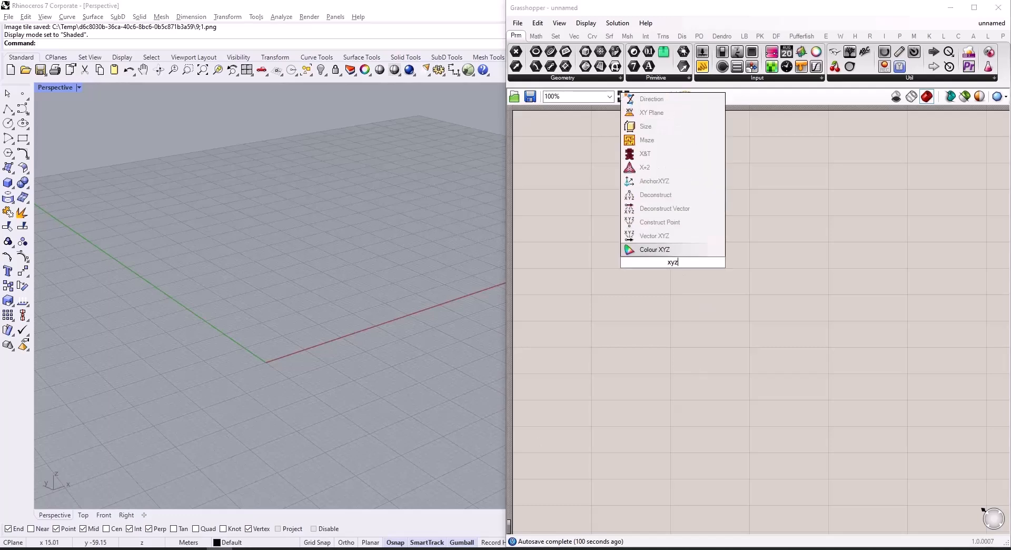
{"action": "left_click", "coordinate": [667, 226]}
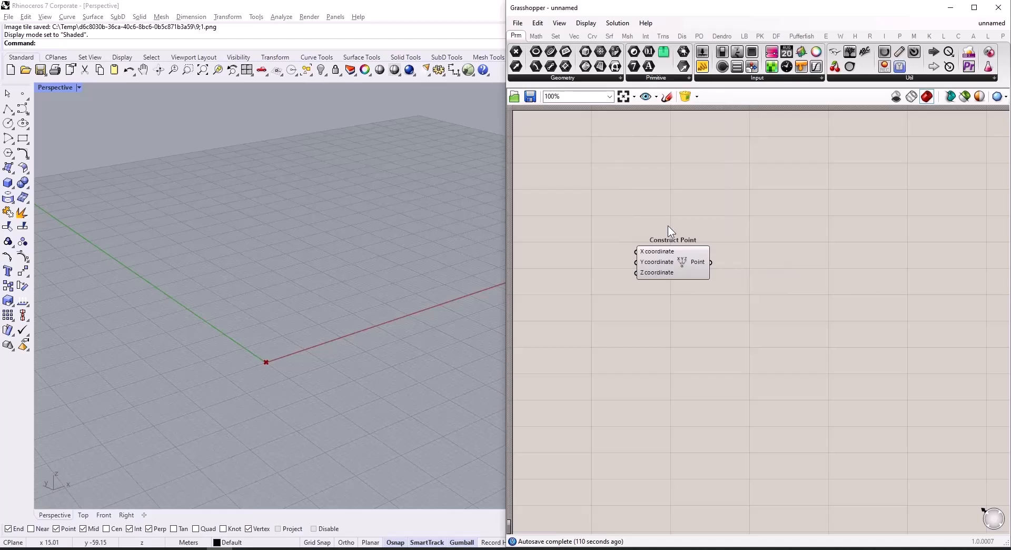
{"action": "double_click", "coordinate": [770, 268]}
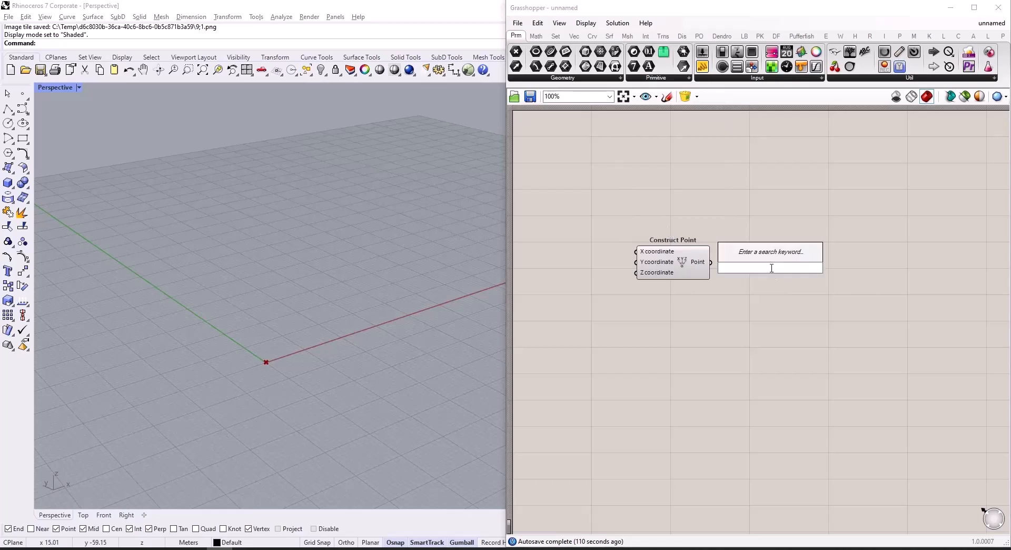
{"action": "type", "text": "arr"}
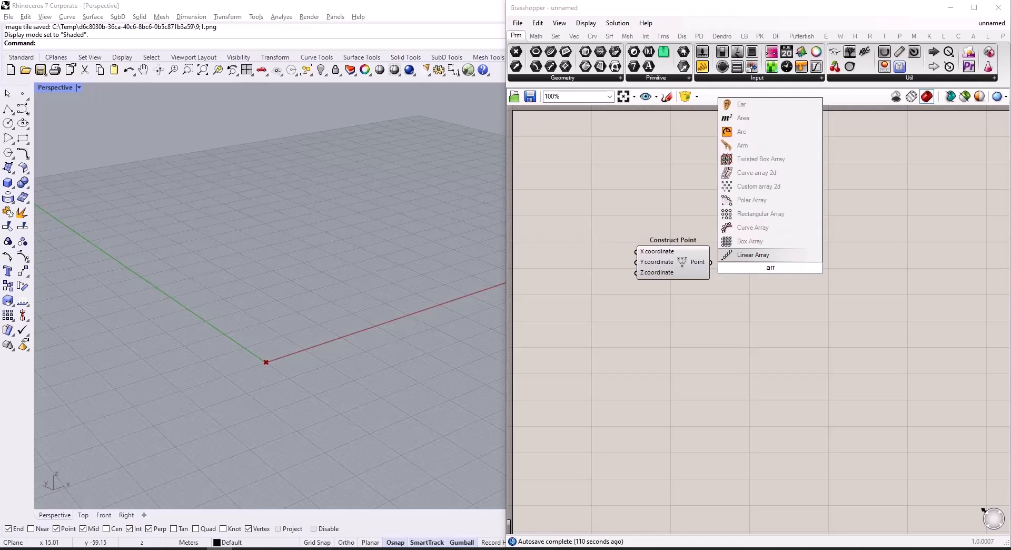
{"action": "key", "text": "Return"}
{"action": "left_click_drag", "start_coordinate": [771, 272], "coordinate": [805, 271]}
{"action": "left_click_drag", "start_coordinate": [710, 263], "coordinate": [824, 271]}
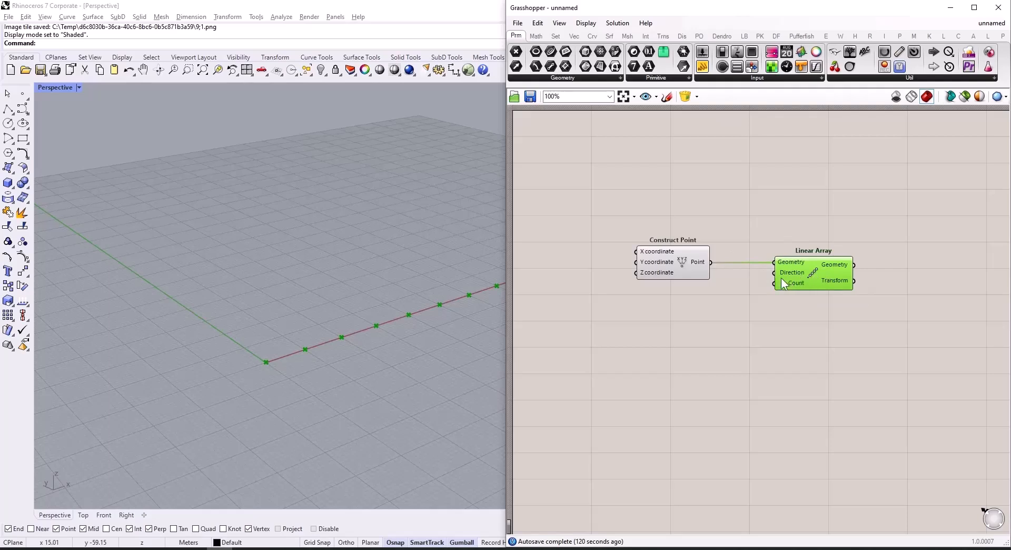
Add a Unit X component below Construct Point and wire its vector into the Linear Array's Direction input
{"action": "left_click", "coordinate": [713, 296]}
{"action": "double_click", "coordinate": [713, 296]}
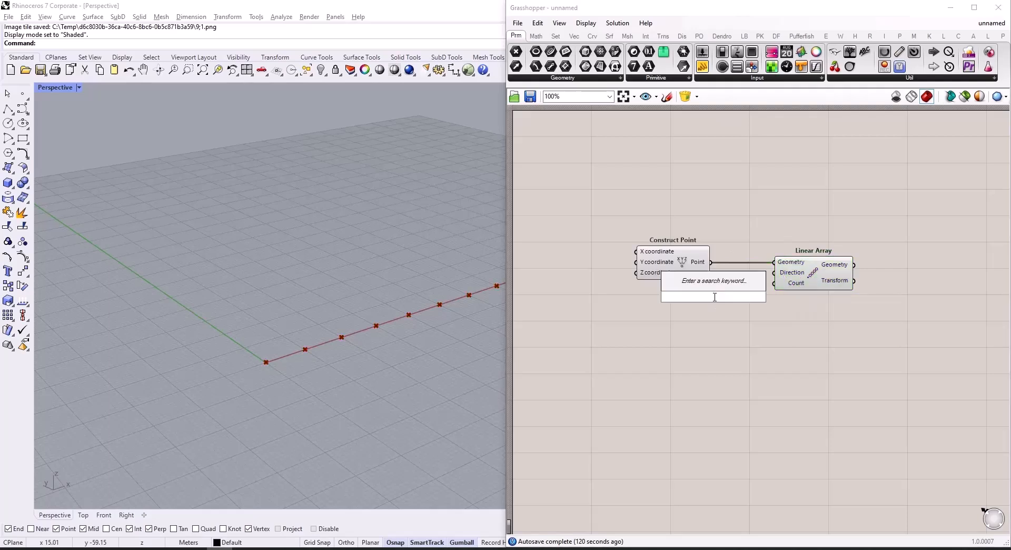
{"action": "type", "text": "x"}
{"action": "left_click", "coordinate": [694, 256]}
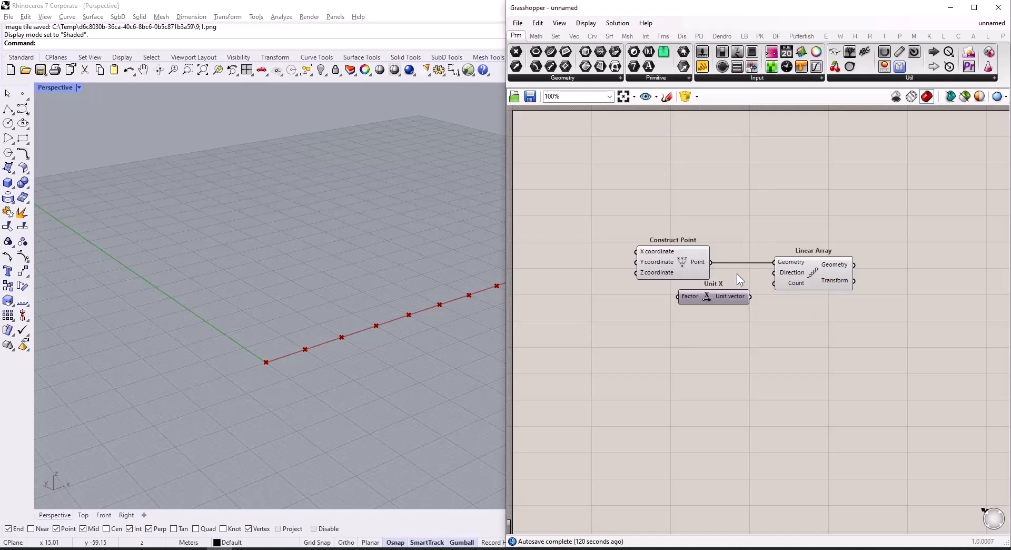
{"action": "left_click_drag", "start_coordinate": [750, 296], "coordinate": [688, 297]}
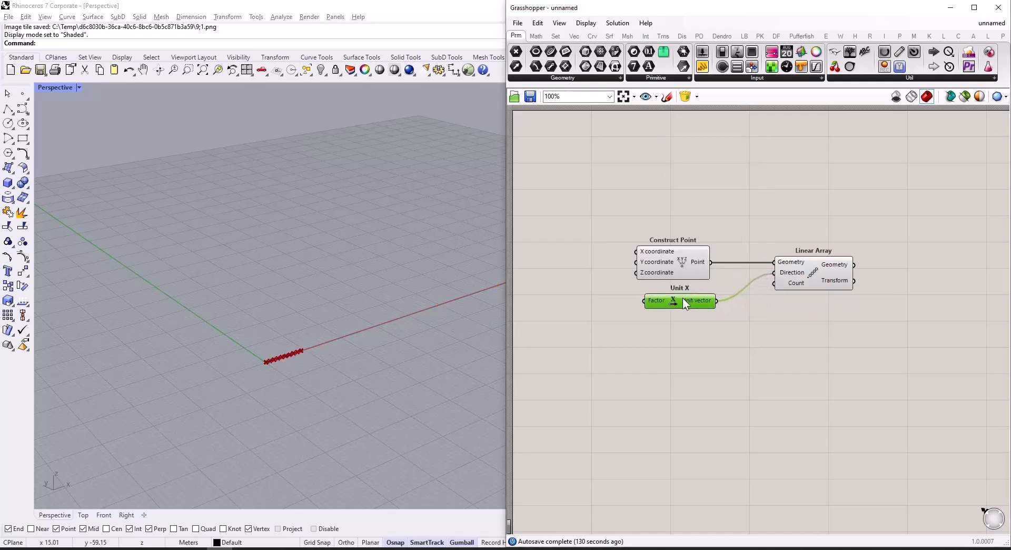
Create a number slider set to 0.50 and connect it to the Unit X Factor input
{"action": "scroll", "coordinate": [593, 310], "scroll_direction": "up", "scroll_amount": 2}
{"action": "double_click", "coordinate": [593, 310]}
{"action": "type", "text": "0.5"}
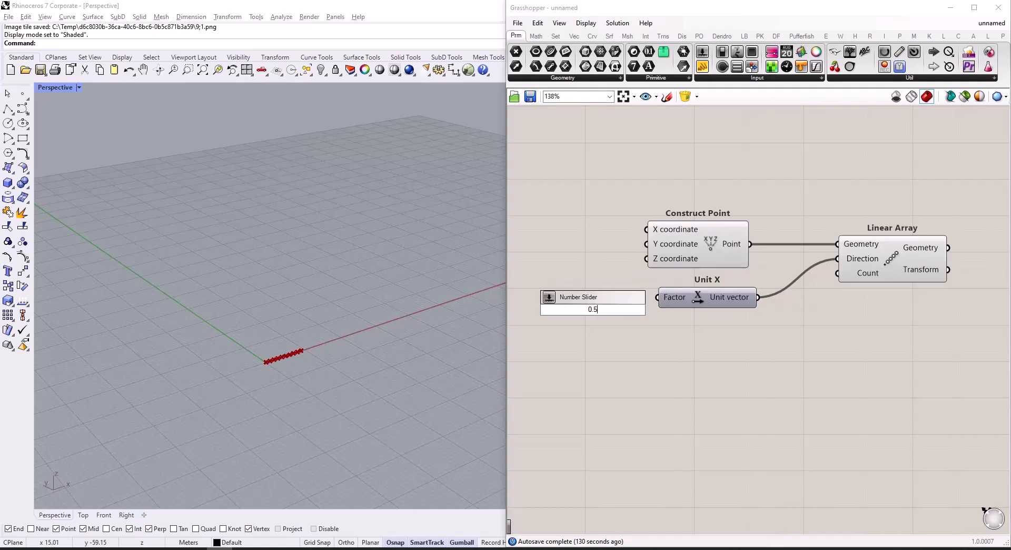
{"action": "key", "text": "Return"}
{"action": "scroll", "coordinate": [593, 310], "scroll_direction": "up", "scroll_amount": 4}
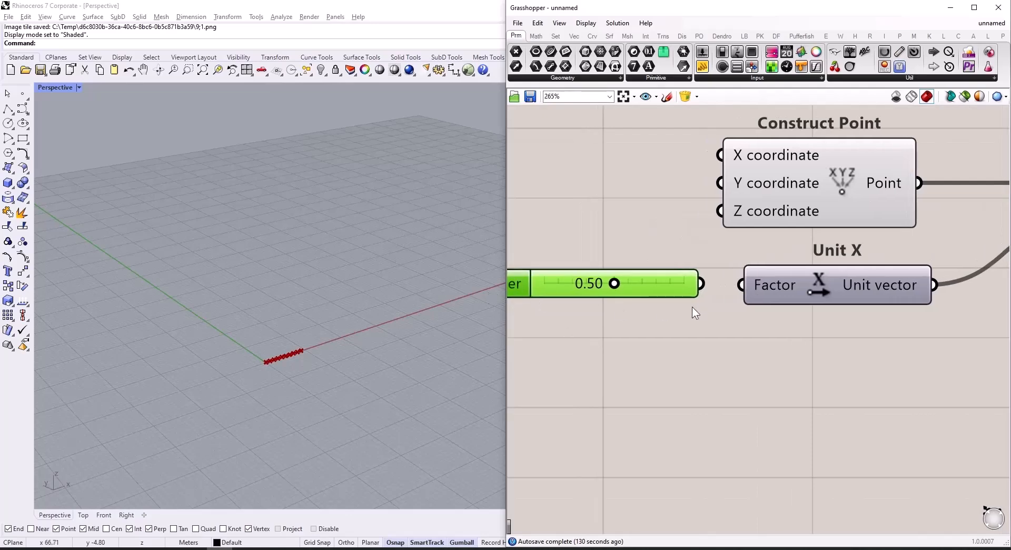
{"action": "left_click_drag", "start_coordinate": [702, 283], "coordinate": [733, 289]}
{"action": "scroll", "coordinate": [286, 356], "scroll_direction": "up", "scroll_amount": 5}
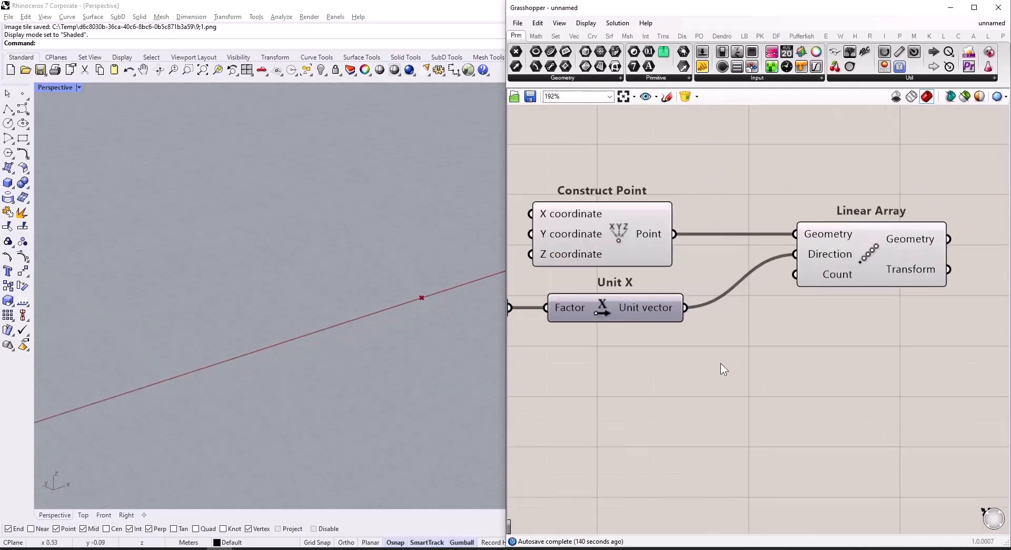
Create a number slider set to 150 and connect it to the Linear Array's Count input
{"action": "double_click", "coordinate": [720, 364]}
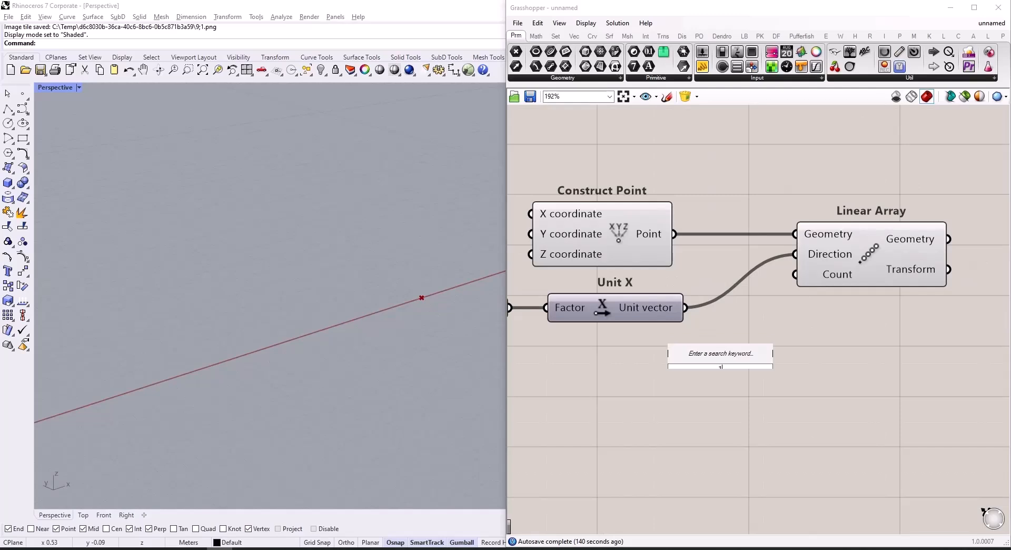
{"action": "type", "text": "150"}
{"action": "key", "text": "Return"}
{"action": "left_click_drag", "start_coordinate": [678, 379], "coordinate": [527, 388]}
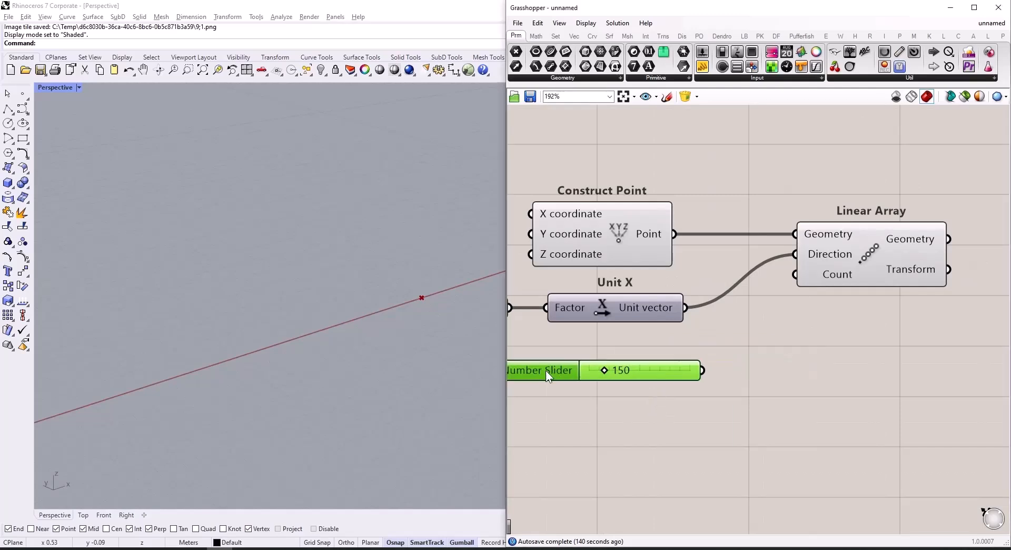
{"action": "left_click_drag", "start_coordinate": [674, 373], "coordinate": [794, 283]}
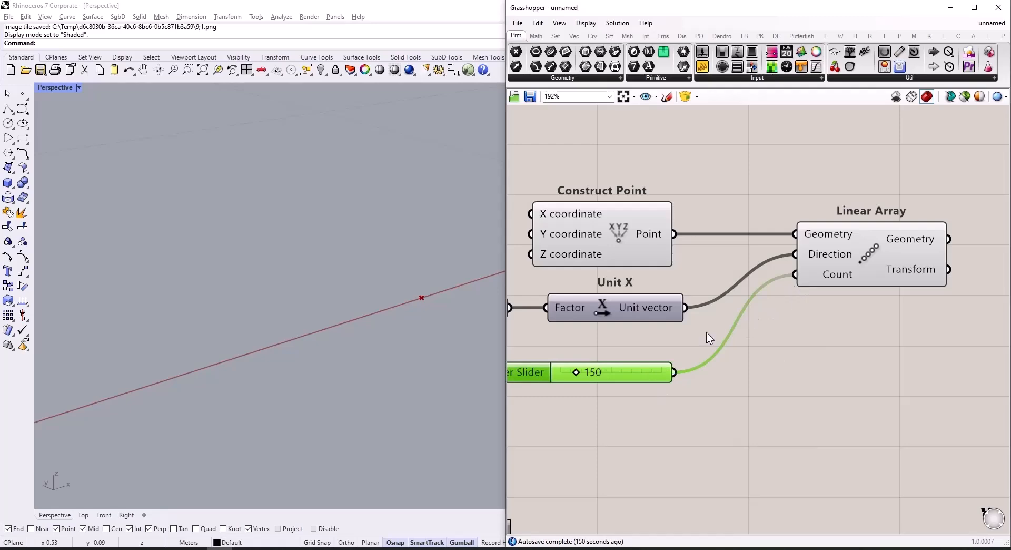
{"action": "scroll", "coordinate": [308, 351], "scroll_direction": "down", "scroll_amount": 10}
{"action": "scroll", "coordinate": [790, 337], "scroll_direction": "down", "scroll_amount": 3}
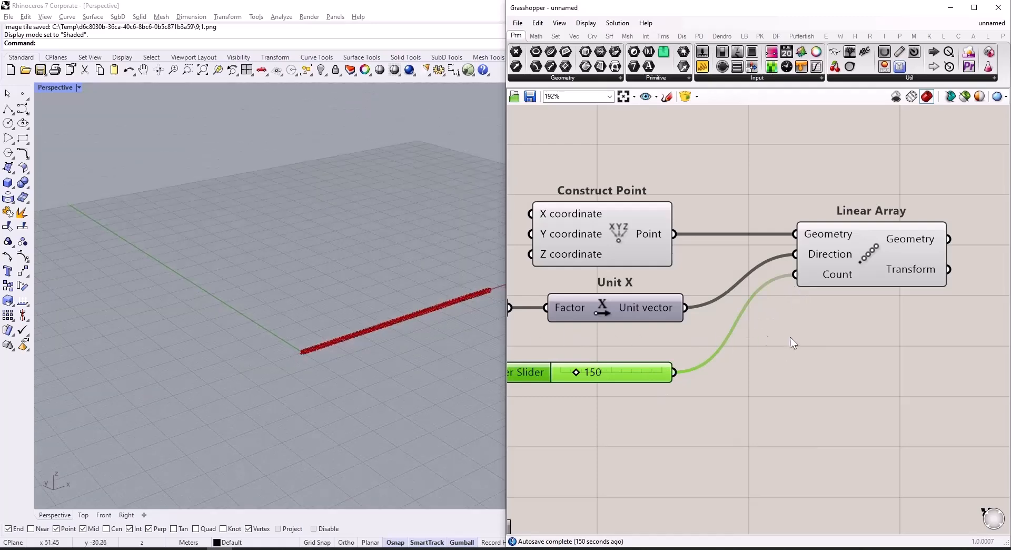
Add a Deconstruct point component and feed it the Geometry output of the Linear Array
{"action": "scroll", "coordinate": [895, 296], "scroll_direction": "up", "scroll_amount": 4}
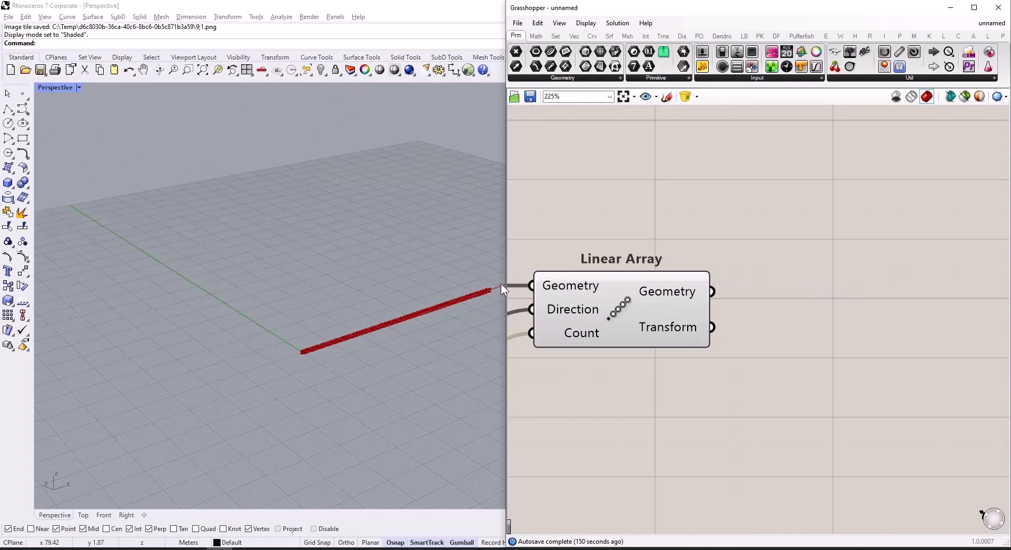
{"action": "scroll", "coordinate": [814, 304], "scroll_direction": "up", "scroll_amount": 2}
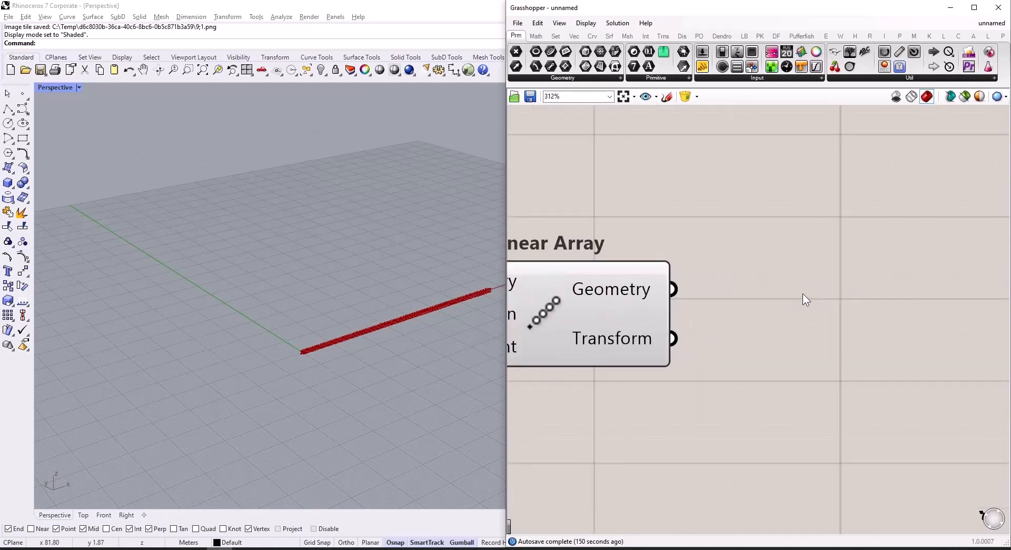
{"action": "double_click", "coordinate": [802, 293]}
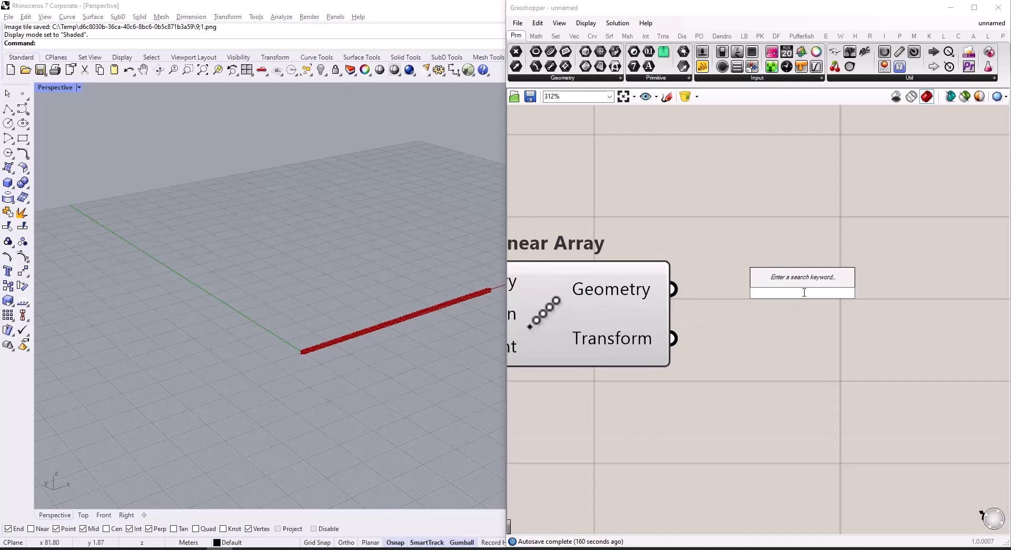
{"action": "type", "text": "dec"}
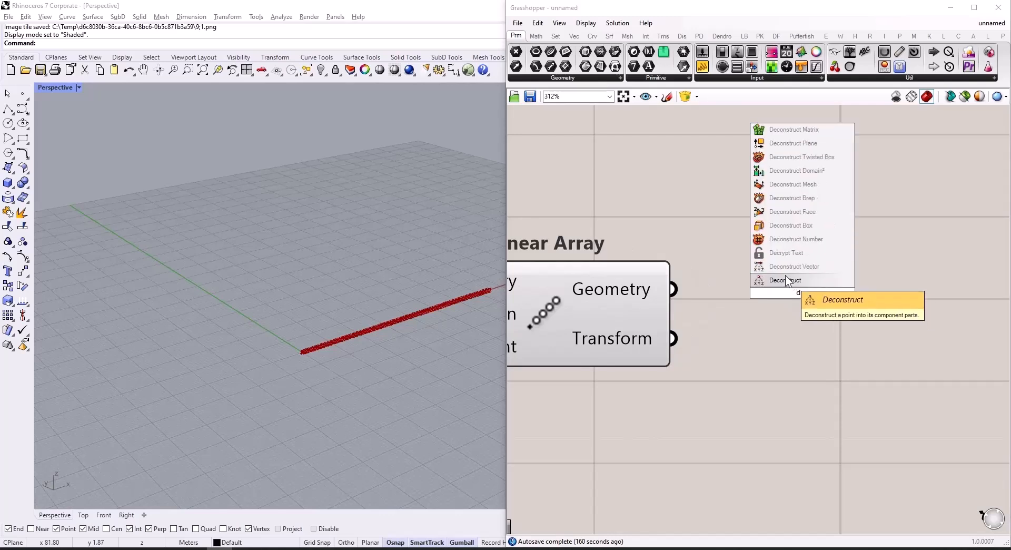
{"action": "left_click", "coordinate": [786, 275]}
{"action": "left_click_drag", "start_coordinate": [676, 289], "coordinate": [689, 293]}
{"action": "left_click_drag", "start_coordinate": [767, 304], "coordinate": [867, 302]}
{"action": "scroll", "coordinate": [639, 305], "scroll_direction": "down", "scroll_amount": 5}
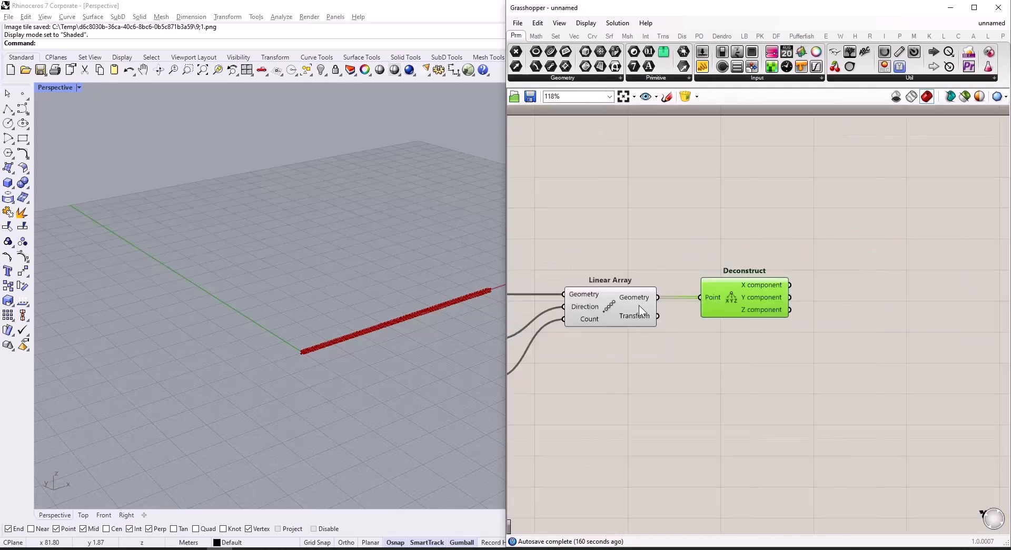
Add a second Construct Point after Deconstruct, wire the X component into its X coordinate, and leave space between the two components
{"action": "scroll", "coordinate": [698, 280], "scroll_direction": "up", "scroll_amount": 4}
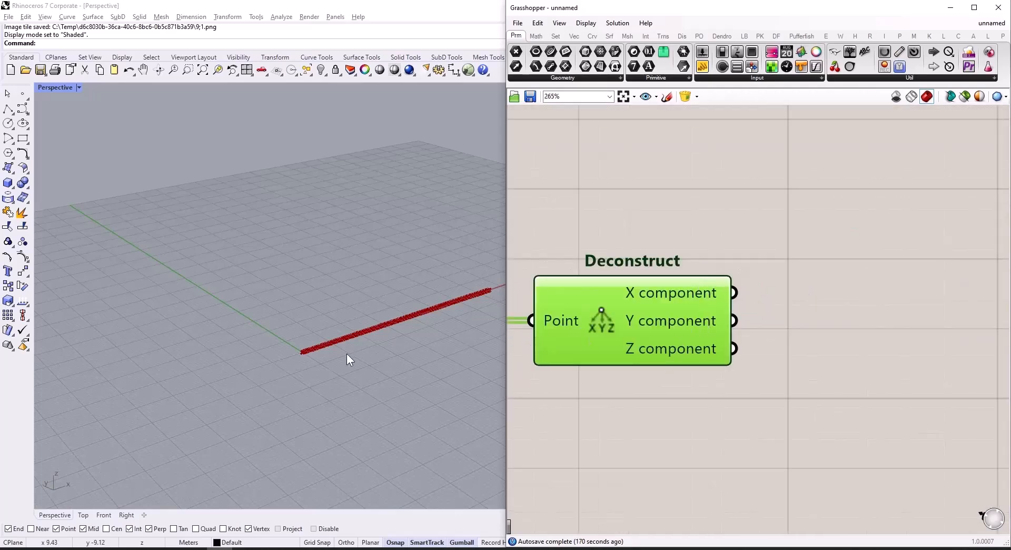
{"action": "scroll", "coordinate": [292, 344], "scroll_direction": "up", "scroll_amount": 2}
{"action": "scroll", "coordinate": [283, 362], "scroll_direction": "up", "scroll_amount": 5}
{"action": "scroll", "coordinate": [282, 362], "scroll_direction": "down", "scroll_amount": 4}
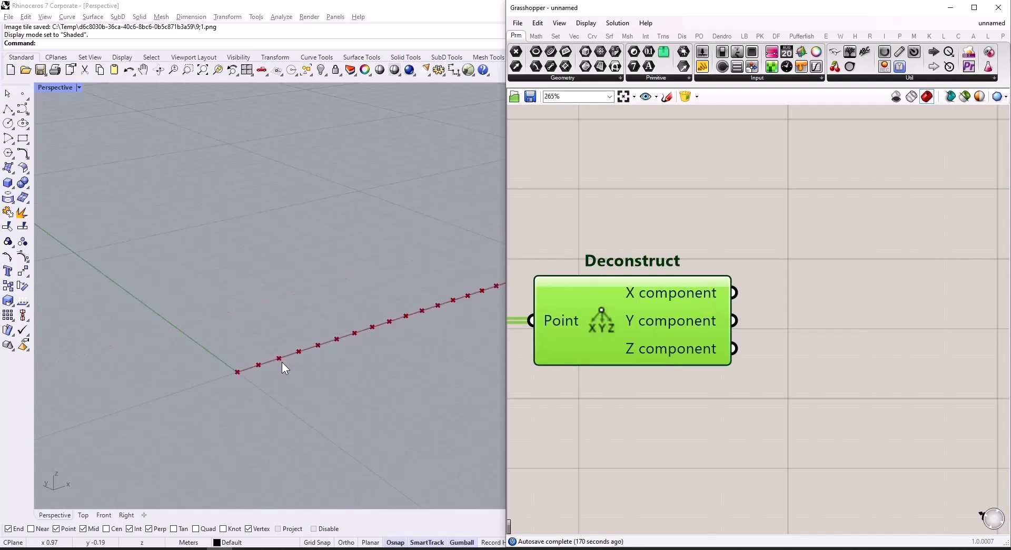
{"action": "scroll", "coordinate": [690, 331], "scroll_direction": "down", "scroll_amount": 2}
{"action": "right_click_drag", "start_coordinate": [776, 329], "coordinate": [737, 329]}
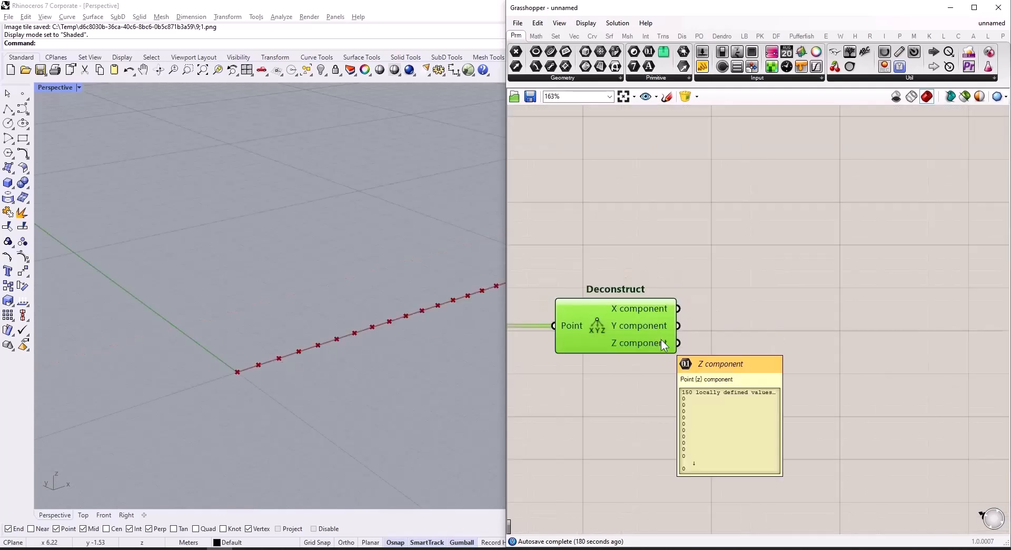
{"action": "double_click", "coordinate": [806, 314]}
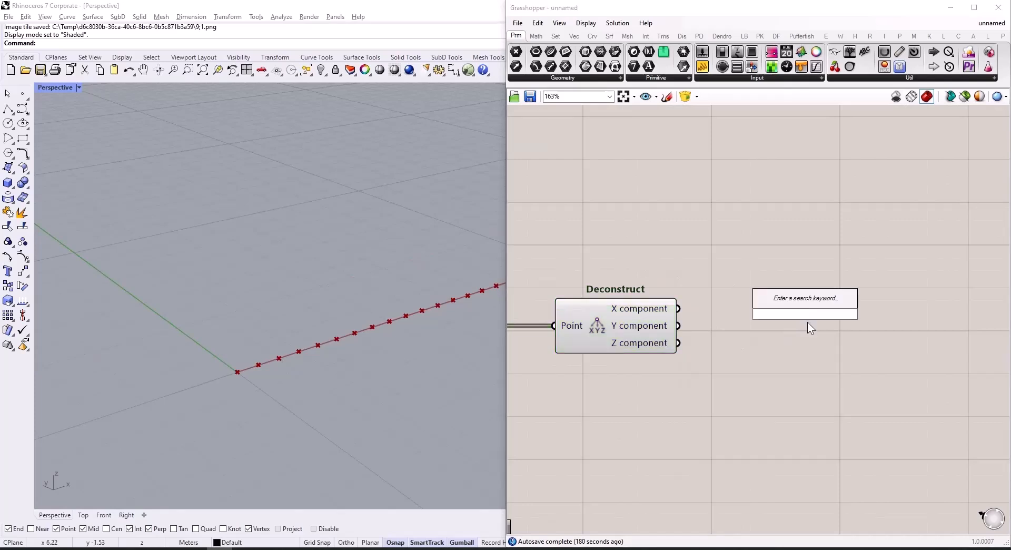
{"action": "type", "text": "xyz"}
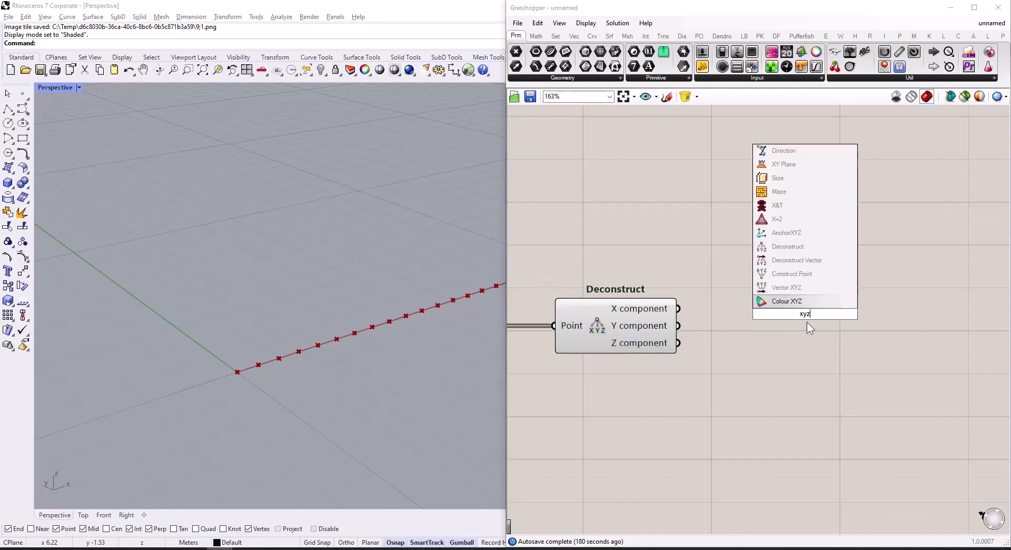
{"action": "left_click", "coordinate": [800, 275]}
{"action": "left_click_drag", "start_coordinate": [797, 301], "coordinate": [877, 340]}
{"action": "left_click_drag", "start_coordinate": [678, 309], "coordinate": [833, 312]}
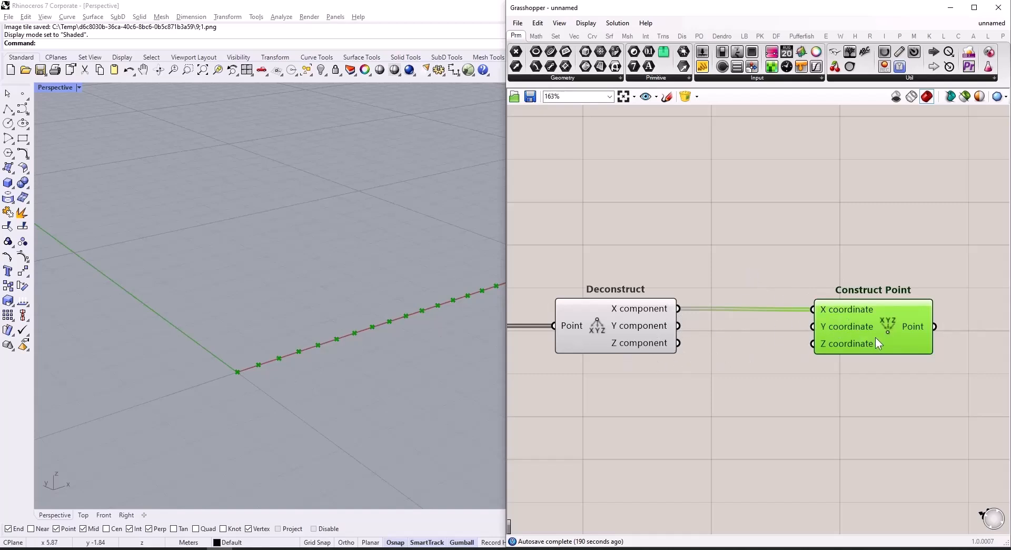
{"action": "left_click_drag", "start_coordinate": [877, 343], "coordinate": [947, 337]}
Place an Expression component above the wire between Deconstruct and Construct Point, and view its expression in the Expression Designer without editing it
{"action": "double_click", "coordinate": [793, 270]}
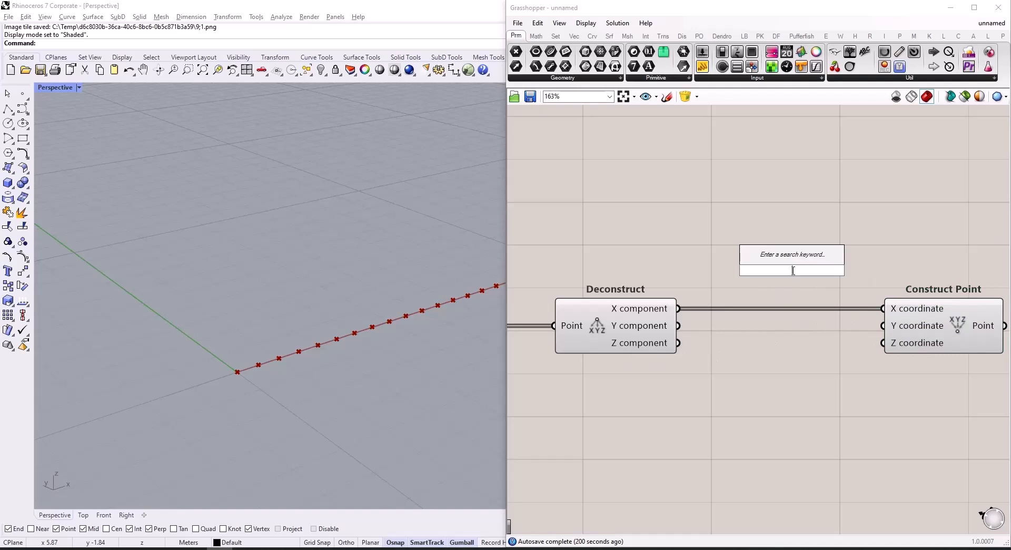
{"action": "type", "text": "expre"}
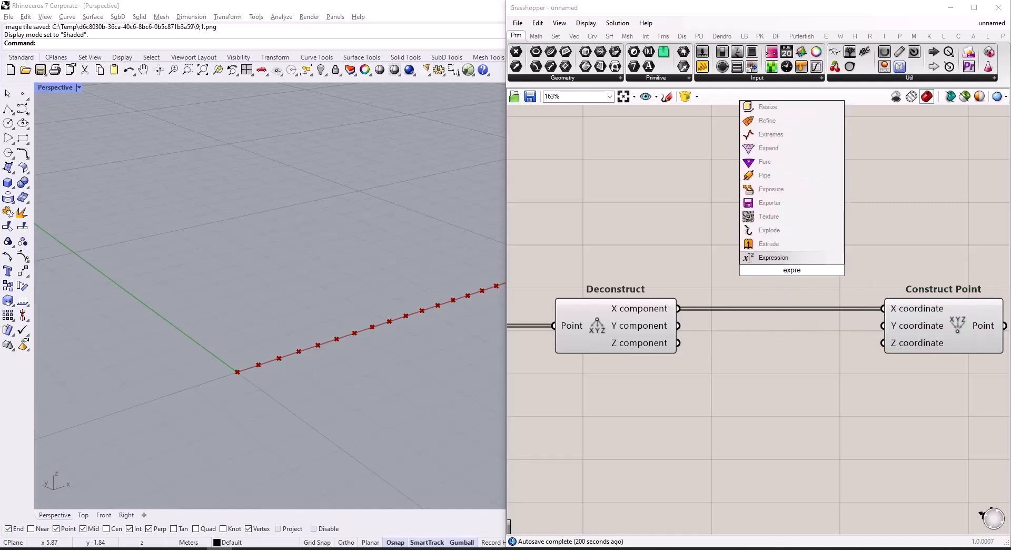
{"action": "left_click", "coordinate": [787, 257]}
{"action": "left_click_drag", "start_coordinate": [785, 274], "coordinate": [790, 250]}
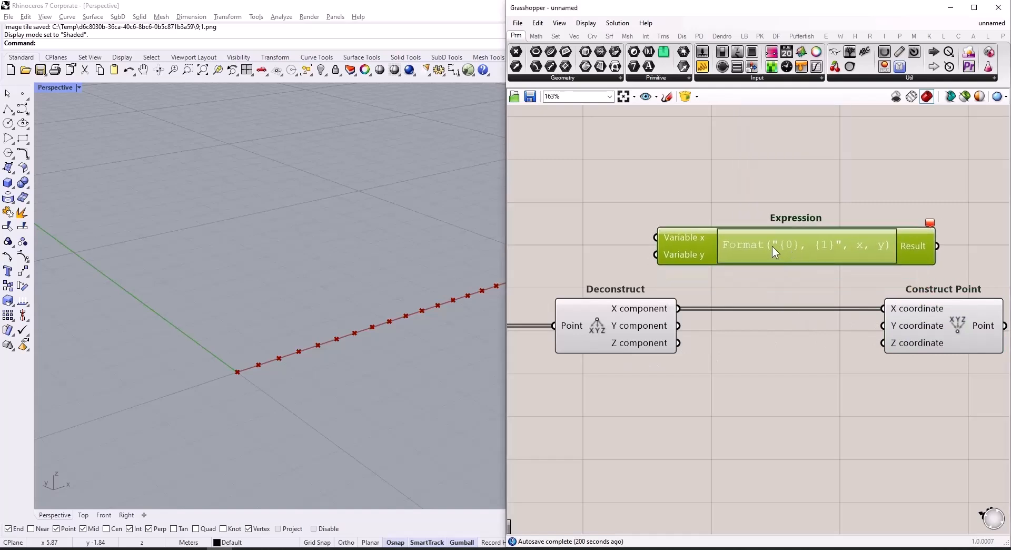
{"action": "double_click", "coordinate": [773, 246]}
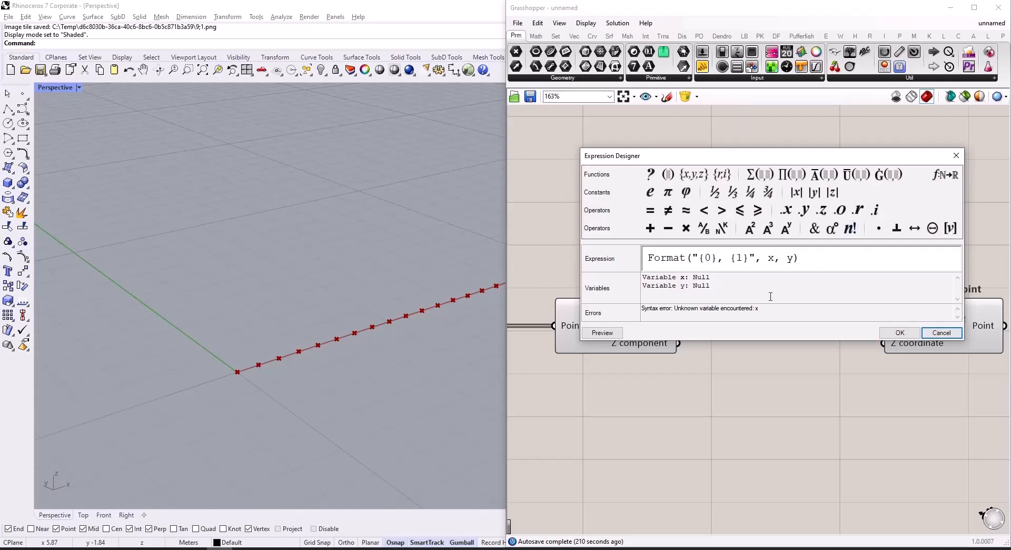
{"action": "left_click", "coordinate": [935, 336]}
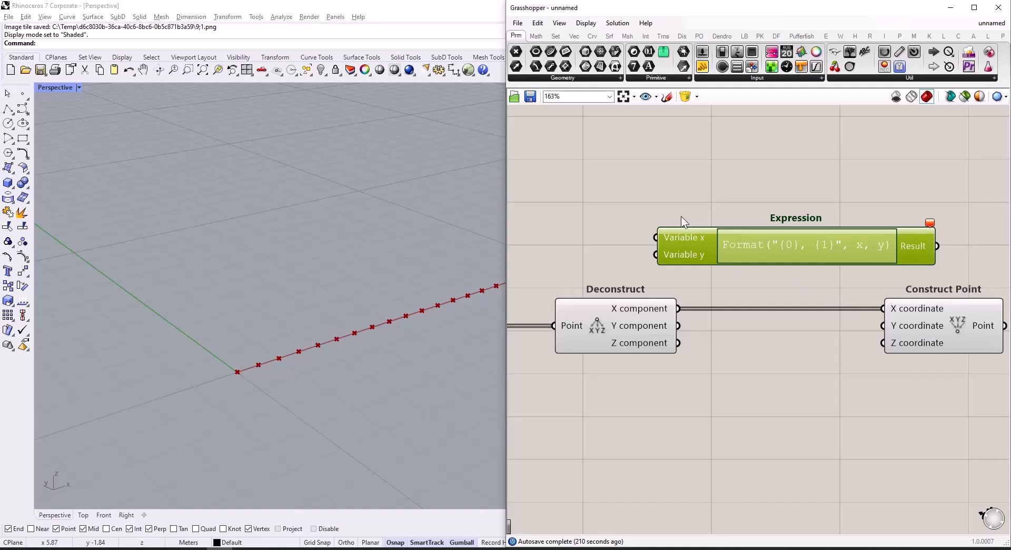
Remove the Expression component's Variable y input and rename the remaining input to x
{"action": "scroll", "coordinate": [684, 242], "scroll_direction": "up", "scroll_amount": 5}
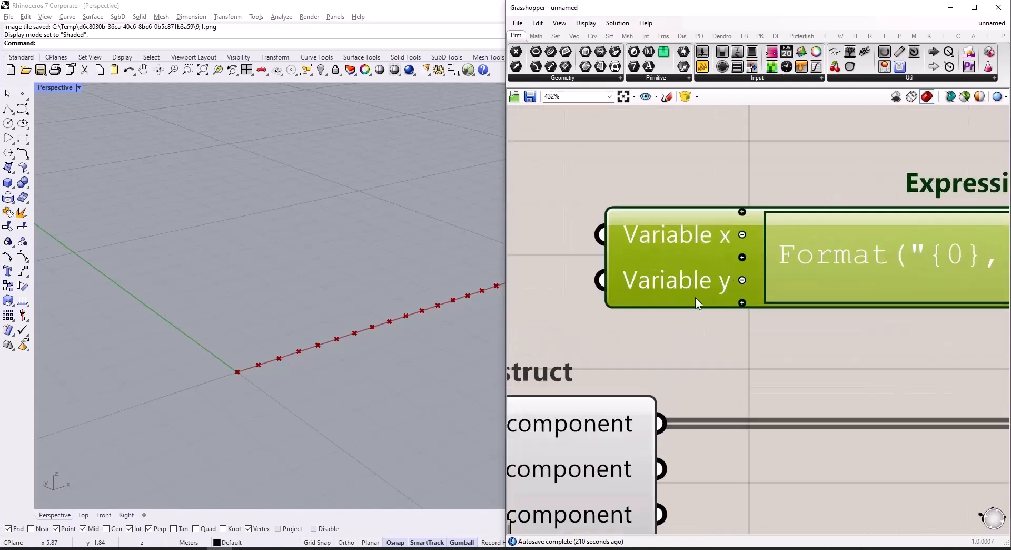
{"action": "left_click", "coordinate": [742, 280]}
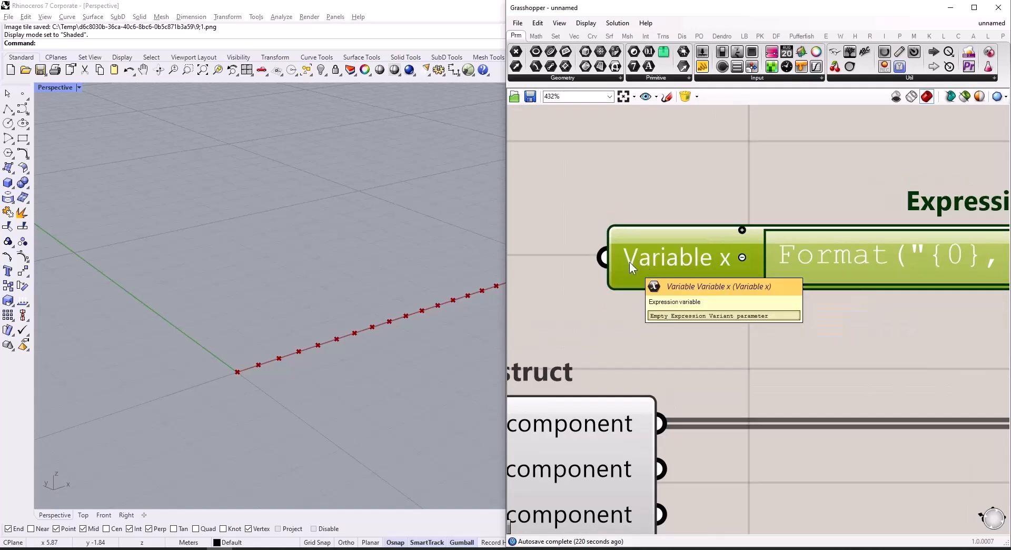
{"action": "right_click", "coordinate": [699, 259]}
{"action": "left_click_drag", "start_coordinate": [750, 266], "coordinate": [675, 274]}
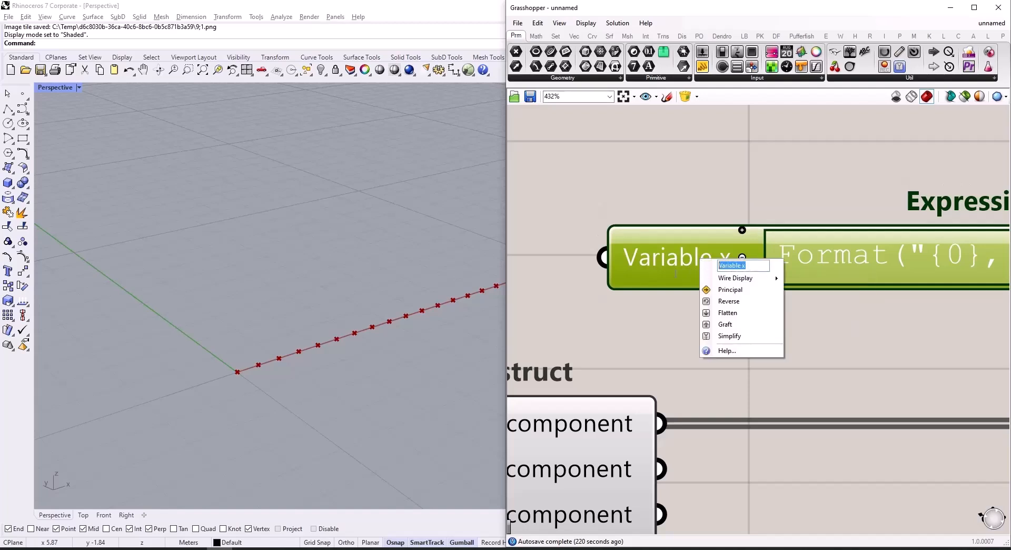
{"action": "type", "text": "x"}
{"action": "key", "text": "Return"}
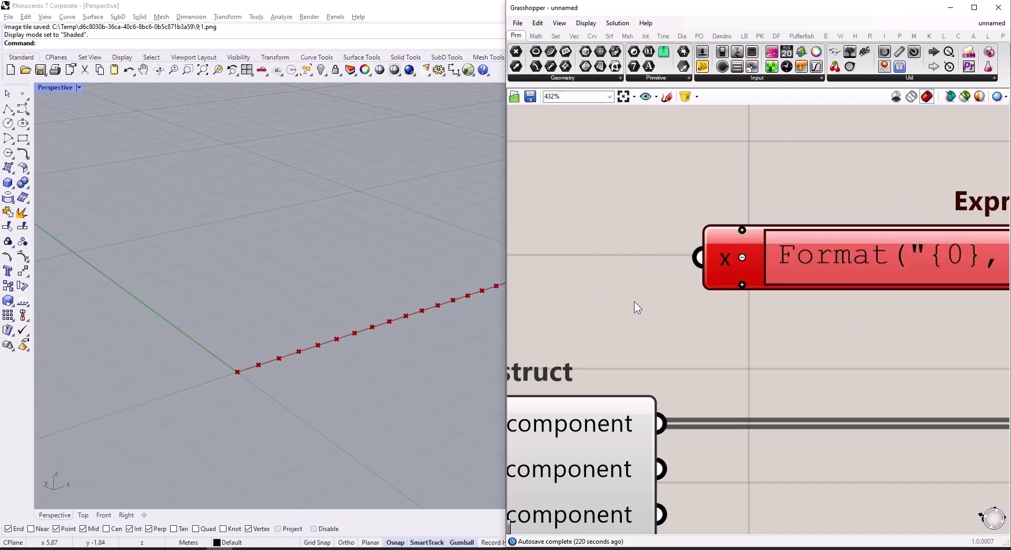
Set the Expression component's formula to x*sin(x) in the Expression Designer
{"action": "scroll", "coordinate": [634, 301], "scroll_direction": "down", "scroll_amount": 2}
{"action": "double_click", "coordinate": [784, 280]}
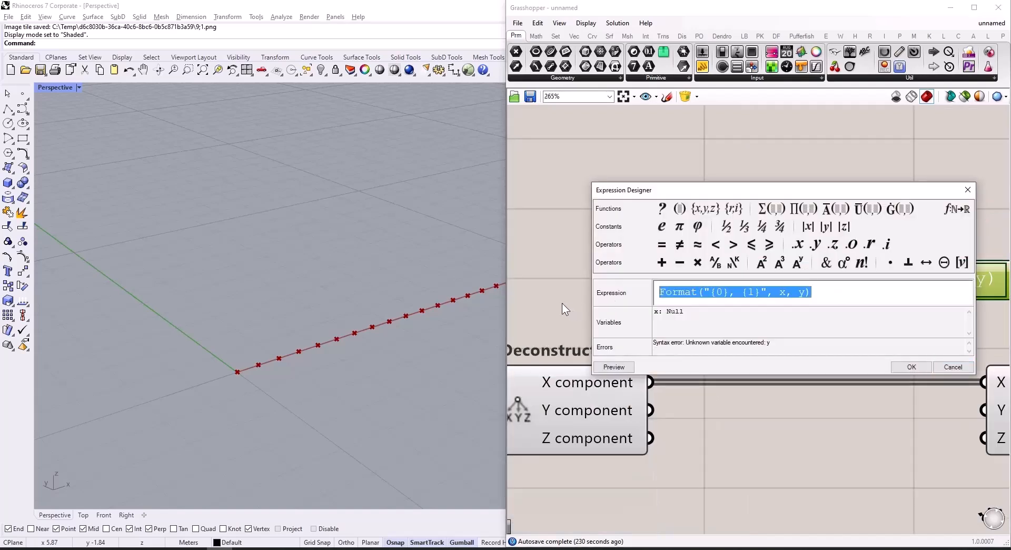
{"action": "type", "text": "x*sin"}
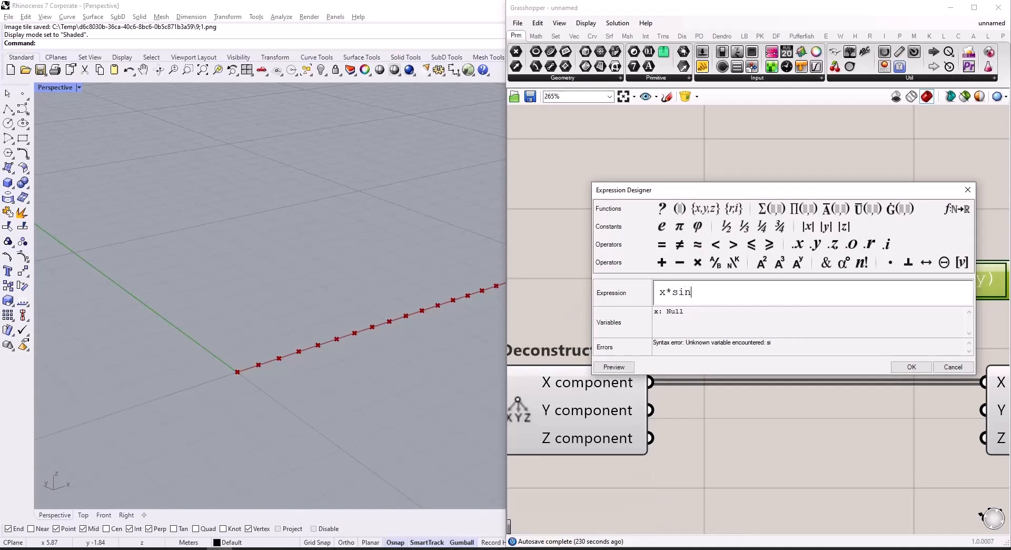
{"action": "type", "text": "(x)"}
{"action": "left_click", "coordinate": [899, 364]}
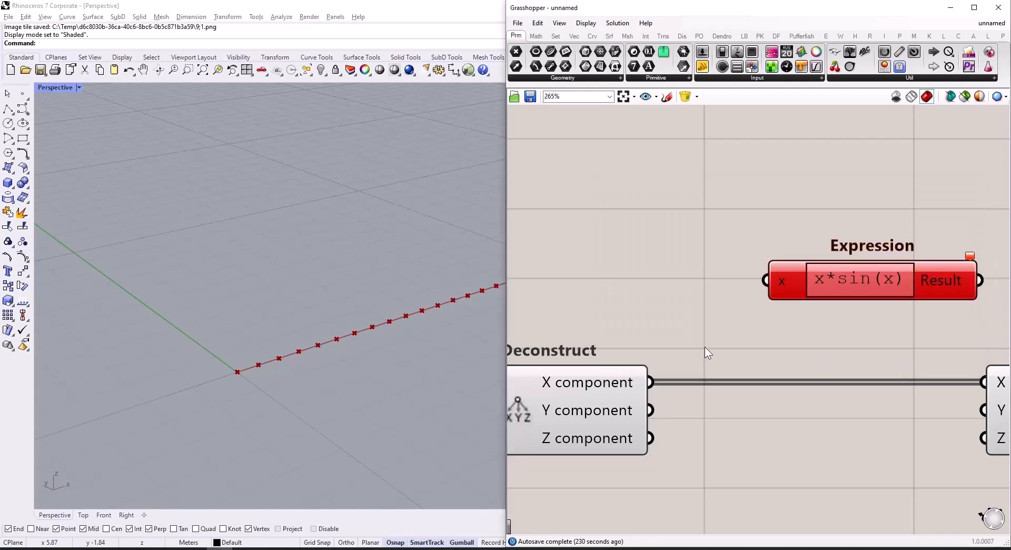
Wire Deconstruct's X component into the Expression's x input, and its Result into the second Construct Point's X coordinate
{"action": "left_click_drag", "start_coordinate": [653, 383], "coordinate": [756, 301]}
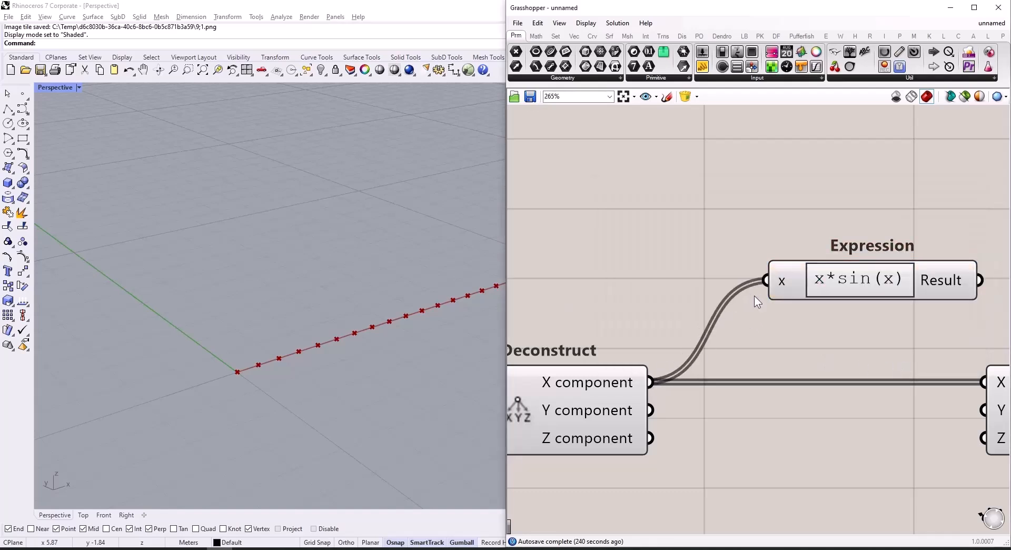
{"action": "scroll", "coordinate": [726, 344], "scroll_direction": "down", "scroll_amount": 2}
{"action": "left_click_drag", "start_coordinate": [906, 299], "coordinate": [912, 370]}
{"action": "left_click_drag", "start_coordinate": [839, 421], "coordinate": [927, 456], "text": "alt"}
{"action": "scroll", "coordinate": [716, 388], "scroll_direction": "down", "scroll_amount": 4}
{"action": "scroll", "coordinate": [950, 385], "scroll_direction": "up", "scroll_amount": 3}
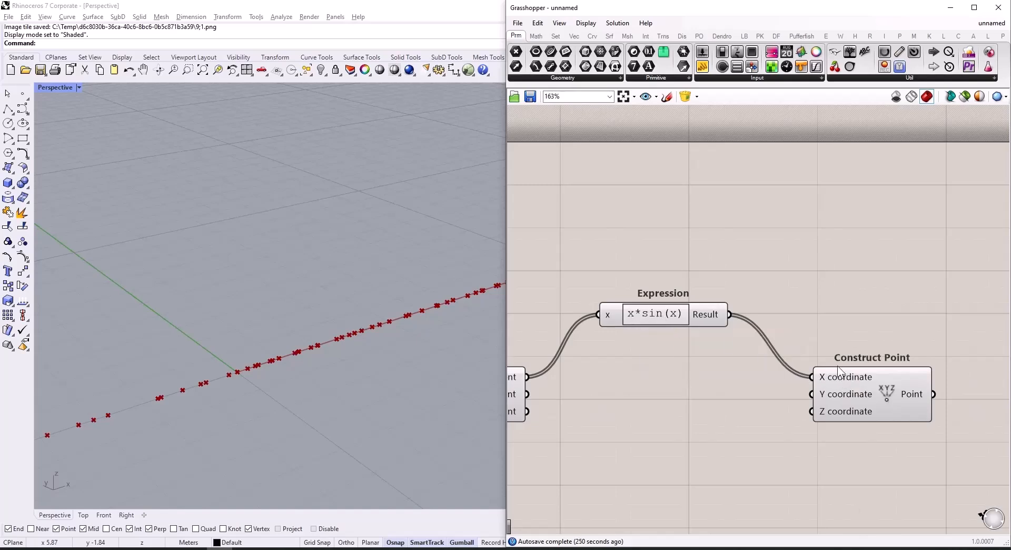
Duplicate the x*sin(x) Expression component below the original and change the copy's formula to x*cos(x)
{"action": "left_click_drag", "start_coordinate": [662, 318], "coordinate": [667, 393], "text": "alt"}
{"action": "double_click", "coordinate": [658, 388]}
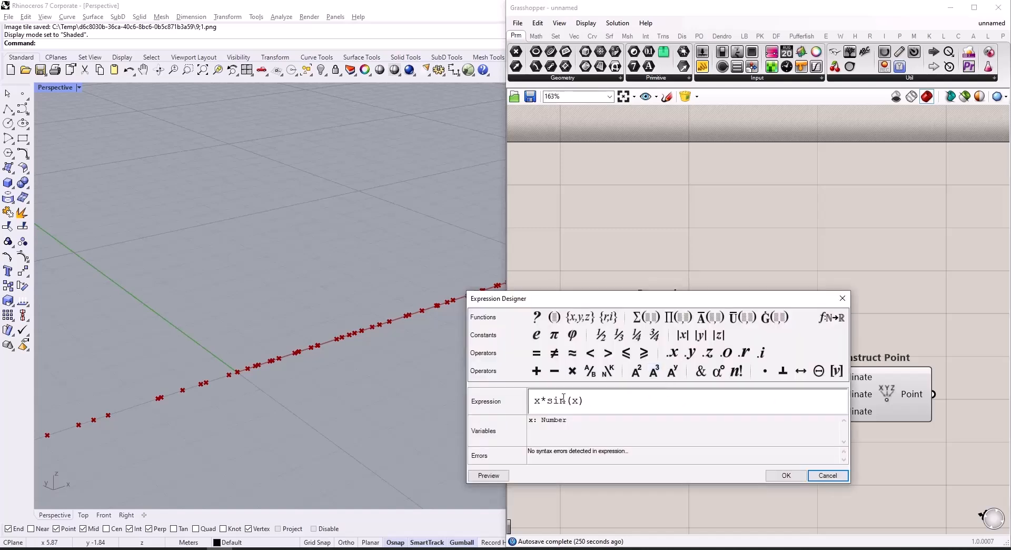
{"action": "left_click_drag", "start_coordinate": [565, 401], "coordinate": [547, 403]}
{"action": "type", "text": "cos"}
{"action": "left_click", "coordinate": [777, 477]}
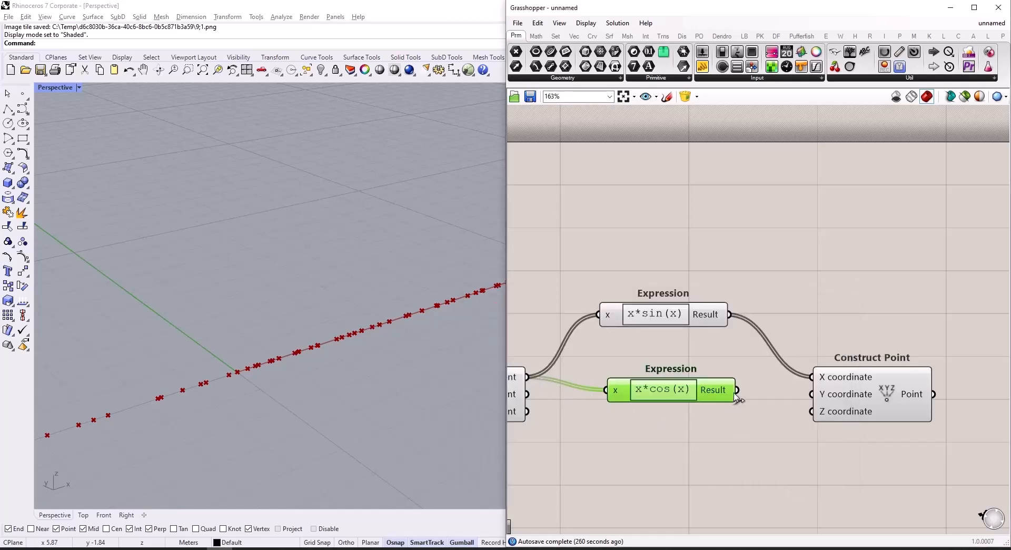
Wire the x*cos(x) Expression's Result into Construct Point's Y coordinate and view the resulting points in Rhino
{"action": "left_click_drag", "start_coordinate": [737, 390], "coordinate": [807, 395]}
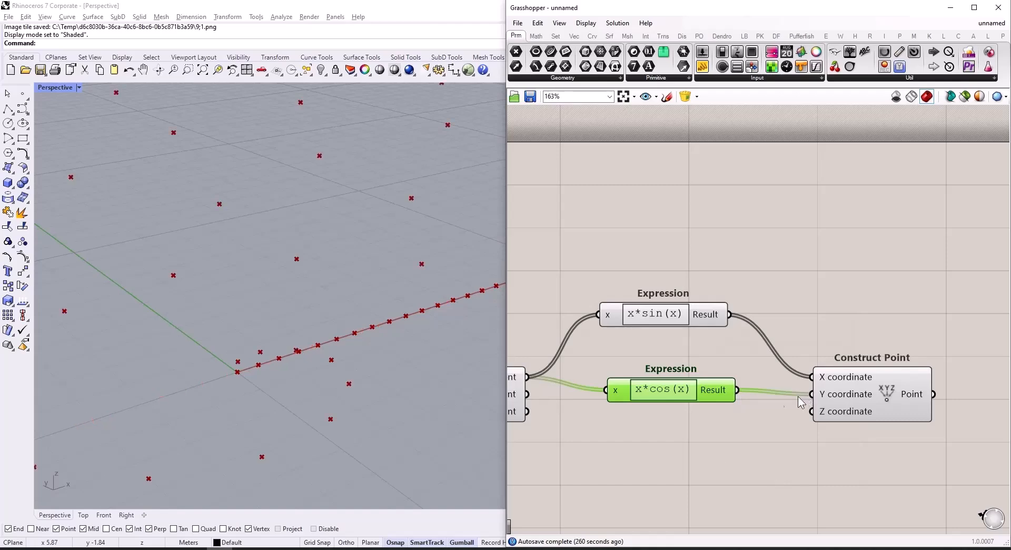
{"action": "scroll", "coordinate": [349, 360], "scroll_direction": "down", "scroll_amount": 5}
{"action": "scroll", "coordinate": [326, 356], "scroll_direction": "down", "scroll_amount": 2}
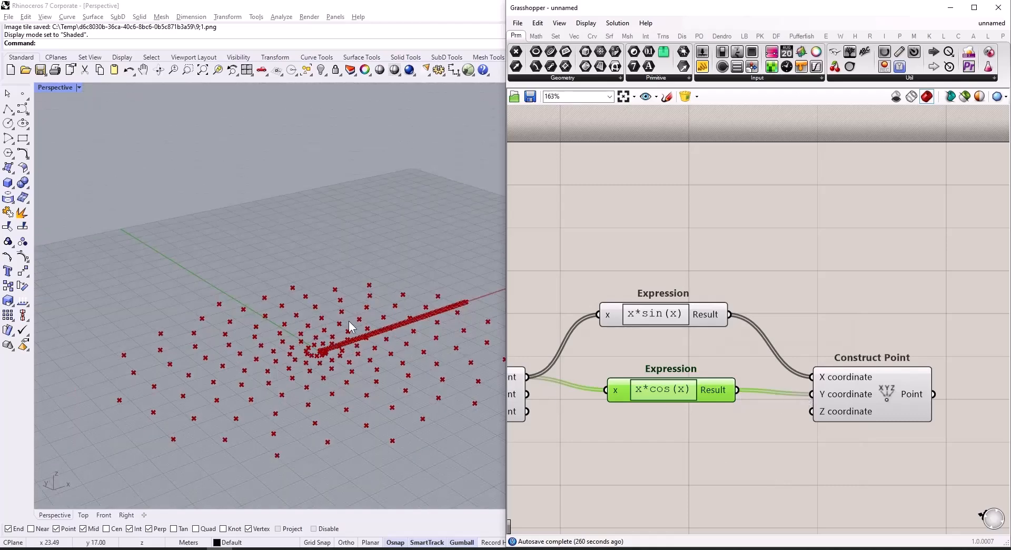
{"action": "scroll", "coordinate": [726, 391], "scroll_direction": "down", "scroll_amount": 2}
{"action": "scroll", "coordinate": [888, 390], "scroll_direction": "up", "scroll_amount": 2}
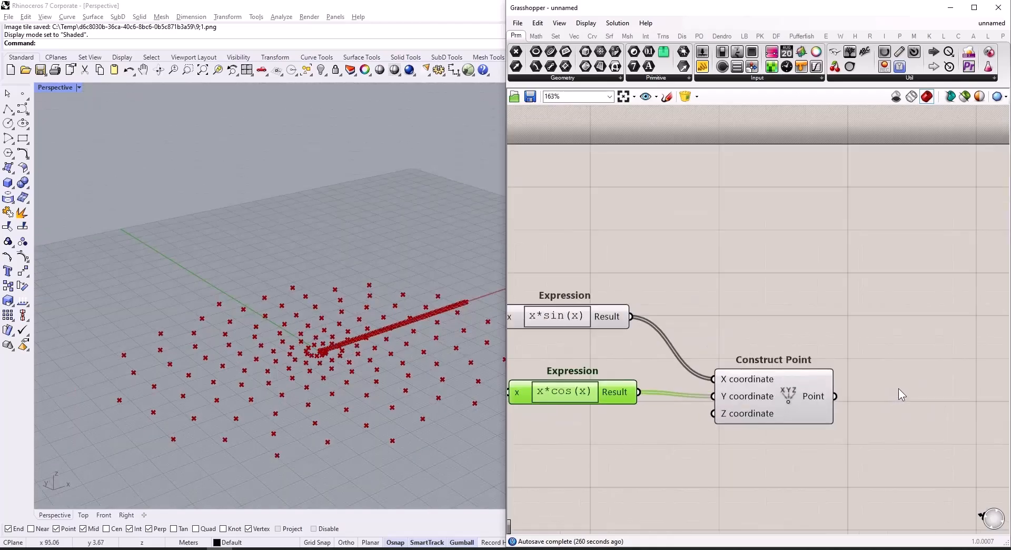
Add an Interpolate component after Construct Point and feed the points into its Vertices input
{"action": "double_click", "coordinate": [899, 387]}
{"action": "type", "text": "interpola"}
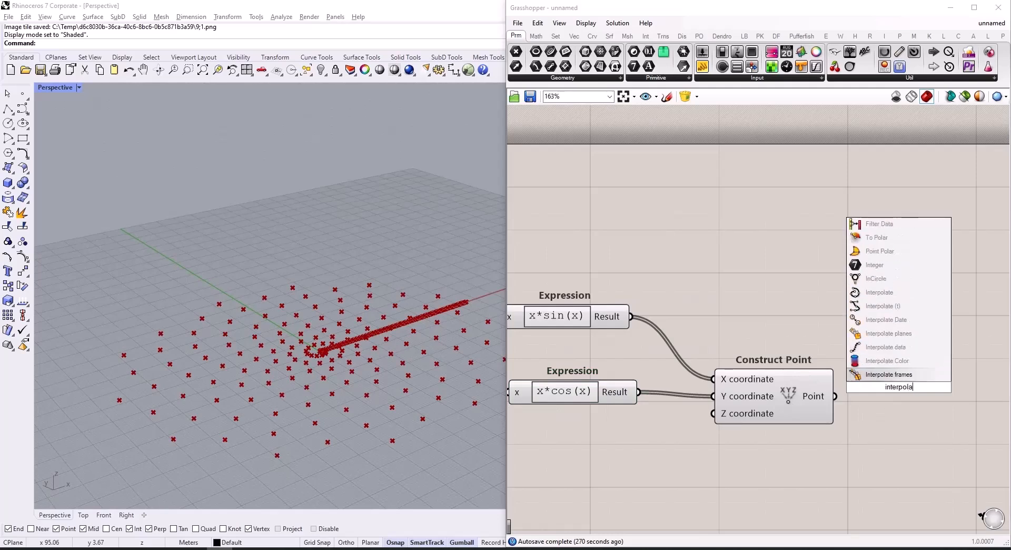
{"action": "left_click", "coordinate": [899, 294]}
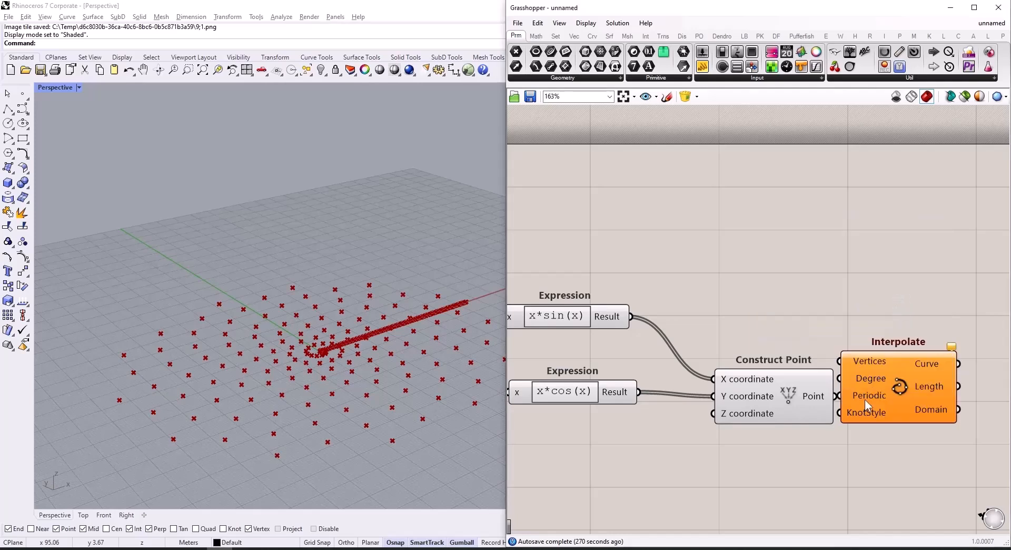
{"action": "left_click_drag", "start_coordinate": [837, 401], "coordinate": [902, 368]}
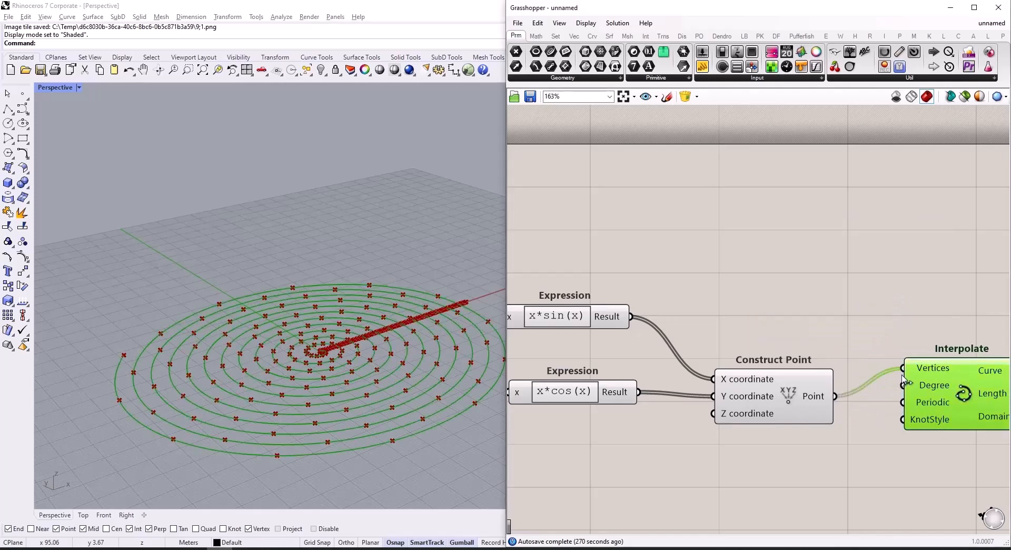
{"action": "left_click_drag", "start_coordinate": [972, 402], "coordinate": [995, 442]}
Check the Construct Point output in the viewport, and delete the Interpolate component
{"action": "left_click", "coordinate": [774, 407]}
{"action": "scroll", "coordinate": [790, 411], "scroll_direction": "down", "scroll_amount": 2}
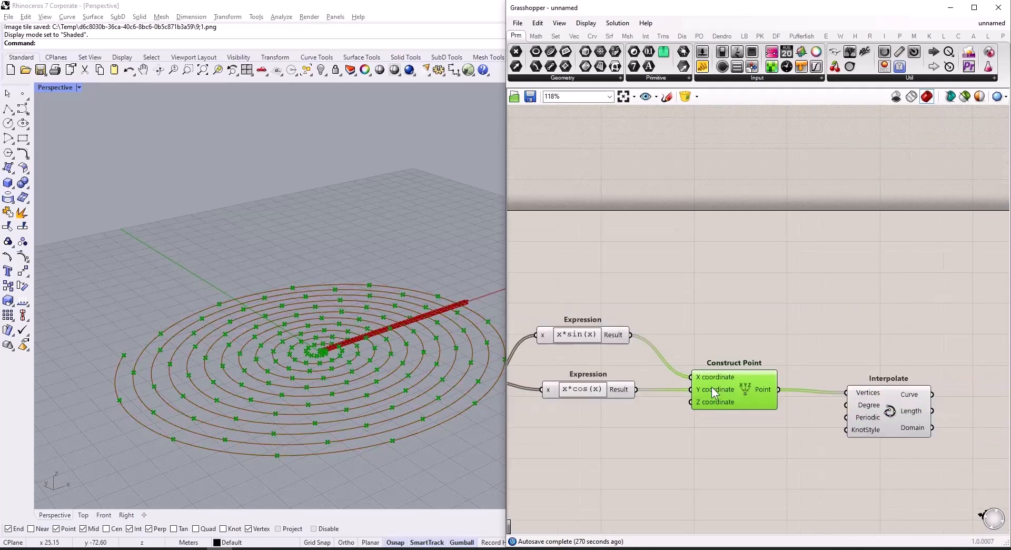
{"action": "scroll", "coordinate": [861, 412], "scroll_direction": "up", "scroll_amount": 2}
{"action": "left_click", "coordinate": [861, 412]}
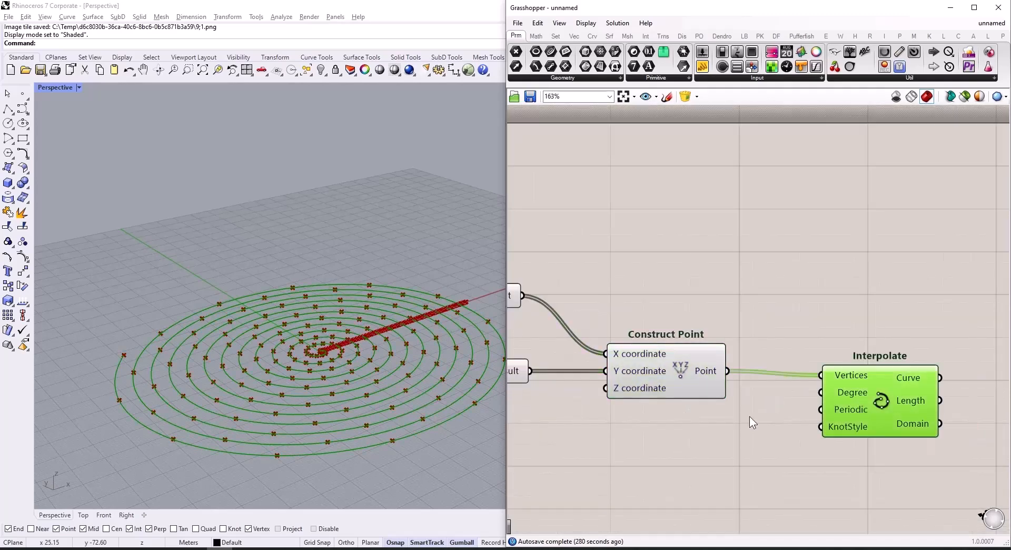
{"action": "key", "text": "Delete"}
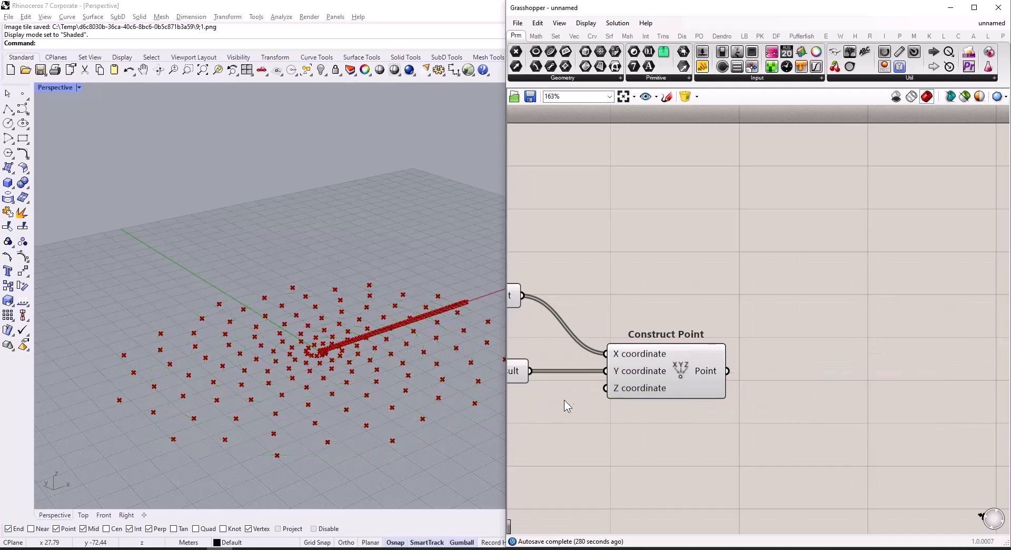
Add a Voronoi component, connect Construct Point's Point output to its Points input, and space the two components apart
{"action": "double_click", "coordinate": [832, 365]}
{"action": "type", "text": "voro"}
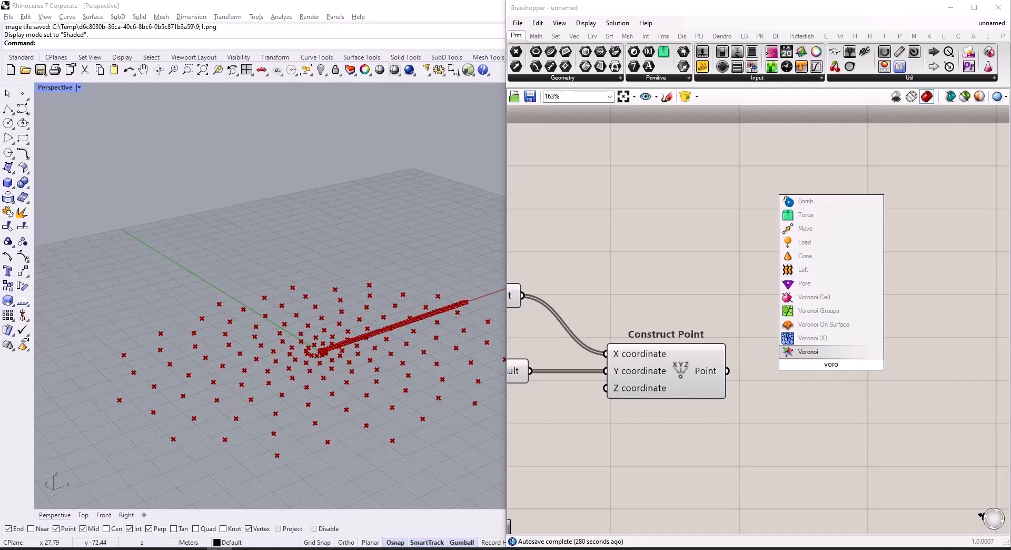
{"action": "left_click", "coordinate": [836, 353]}
{"action": "left_click_drag", "start_coordinate": [728, 370], "coordinate": [781, 352]}
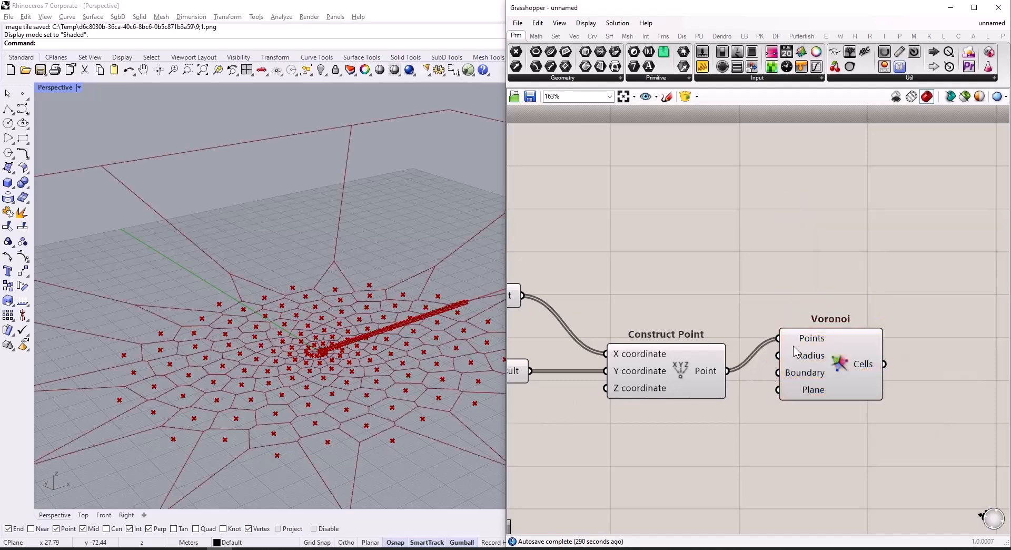
{"action": "left_click_drag", "start_coordinate": [834, 378], "coordinate": [900, 411]}
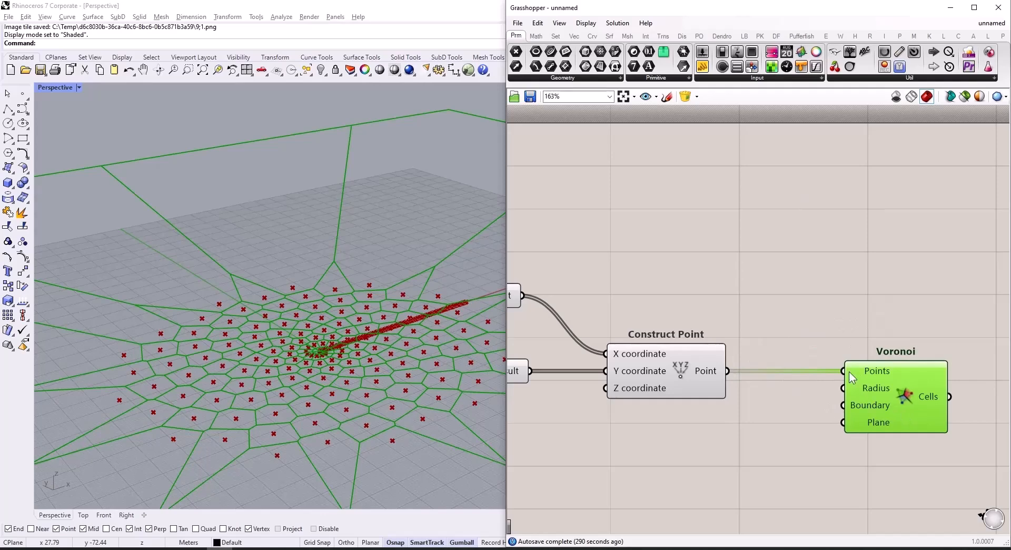
{"action": "scroll", "coordinate": [339, 371], "scroll_direction": "down", "scroll_amount": 5}
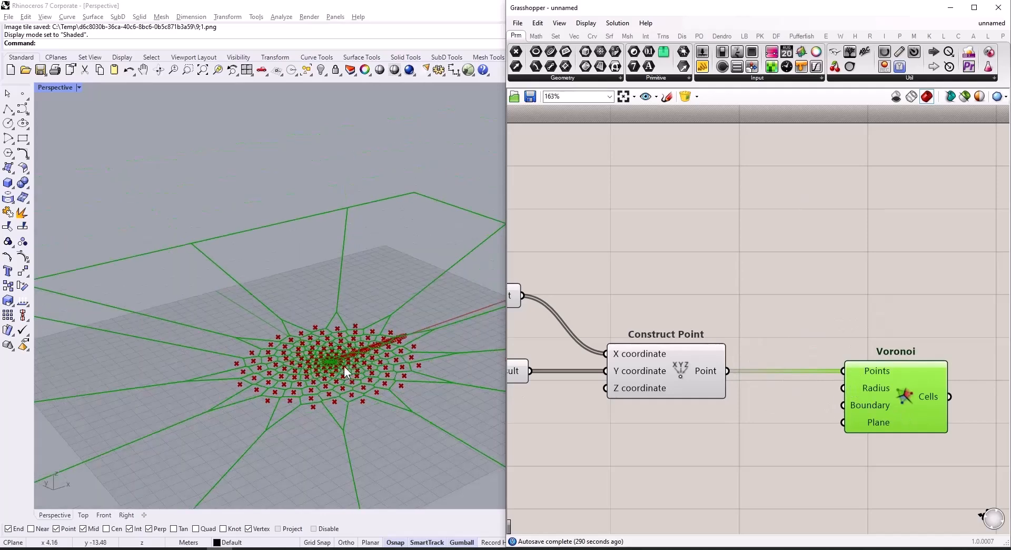
{"action": "scroll", "coordinate": [919, 398], "scroll_direction": "down", "scroll_amount": 2}
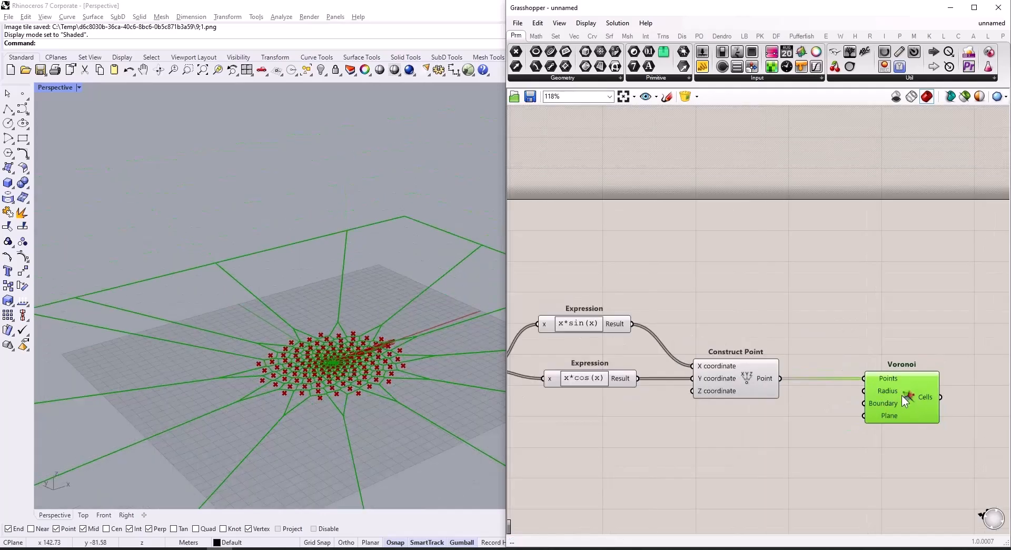
Create a number slider with the value 7.00 and connect it to the Voronoi Radius input
{"action": "scroll", "coordinate": [902, 395], "scroll_direction": "up", "scroll_amount": 5}
{"action": "left_click", "coordinate": [729, 459]}
{"action": "double_click", "coordinate": [729, 459]}
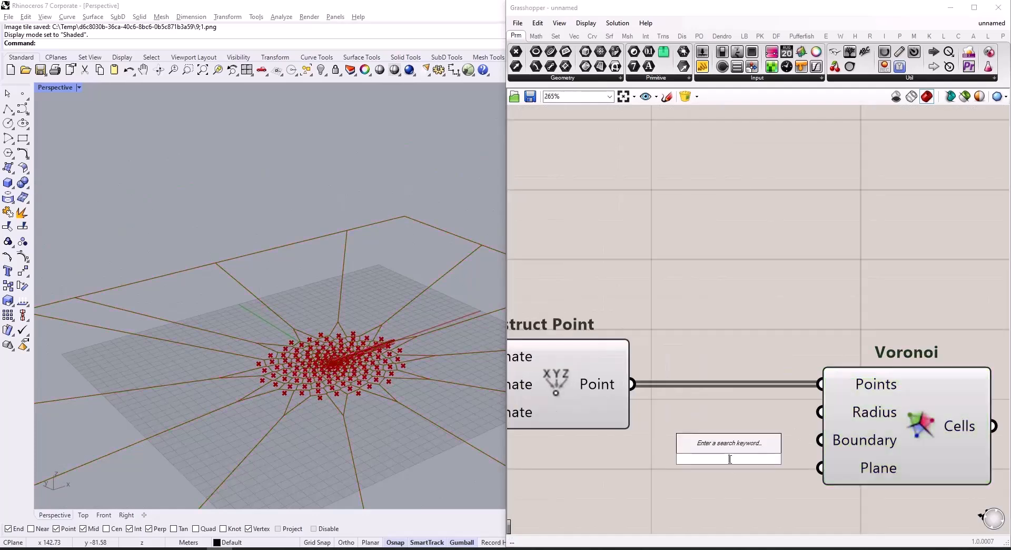
{"action": "type", "text": "7.00"}
{"action": "key", "text": "Return"}
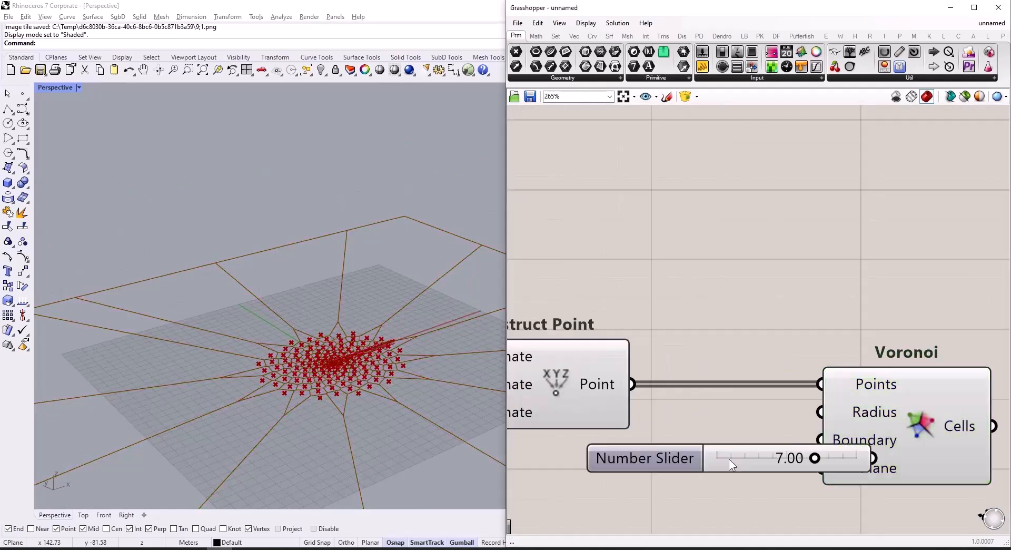
{"action": "left_click_drag", "start_coordinate": [630, 457], "coordinate": [510, 478]}
{"action": "left_click_drag", "start_coordinate": [754, 479], "coordinate": [820, 411]}
{"action": "scroll", "coordinate": [343, 380], "scroll_direction": "up", "scroll_amount": 5}
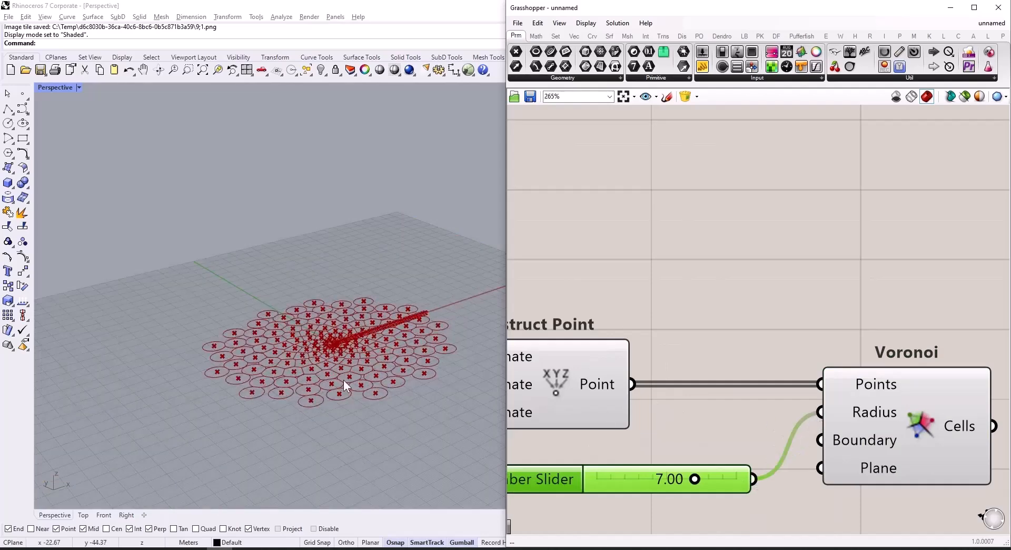
Set the number slider driving the Linear Array's Count to 148
{"action": "scroll", "coordinate": [868, 367], "scroll_direction": "down", "scroll_amount": 10}
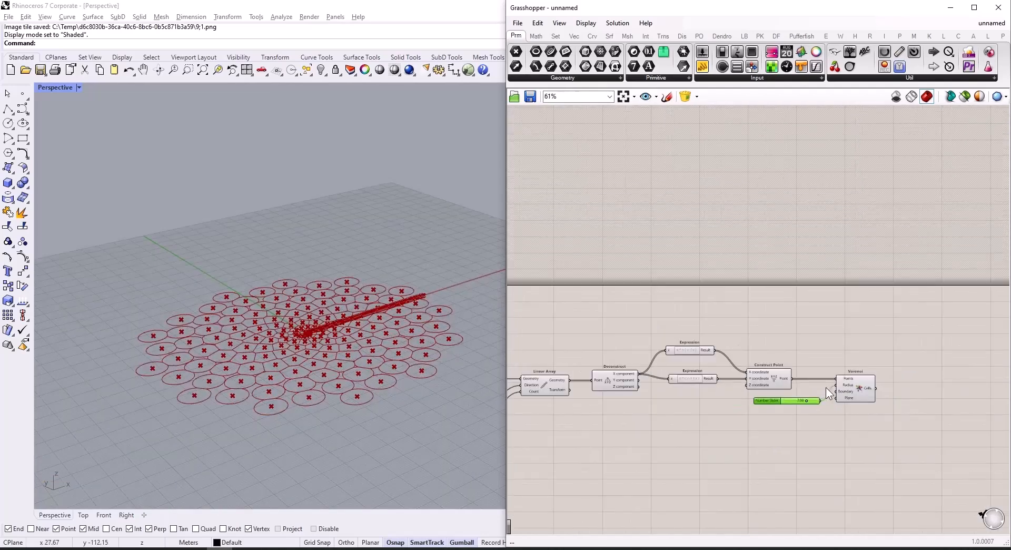
{"action": "scroll", "coordinate": [697, 403], "scroll_direction": "up", "scroll_amount": 8}
{"action": "left_click_drag", "start_coordinate": [702, 406], "coordinate": [776, 418]}
{"action": "scroll", "coordinate": [742, 391], "scroll_direction": "up", "scroll_amount": 5}
{"action": "scroll", "coordinate": [830, 419], "scroll_direction": "down", "scroll_amount": 6}
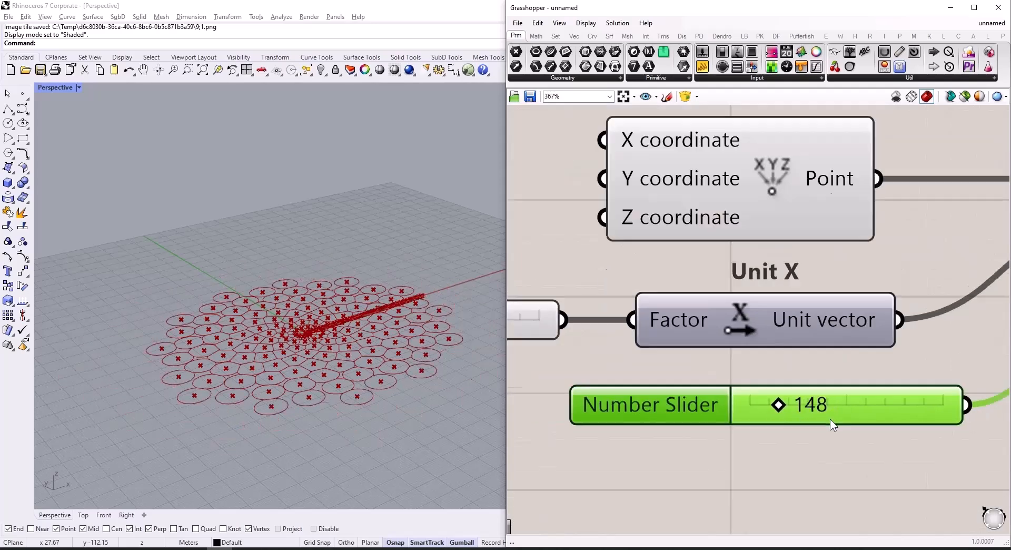
Adjust the number slider feeding Unit X's Factor and set it to 0.34
{"action": "scroll", "coordinate": [639, 370], "scroll_direction": "up", "scroll_amount": 7}
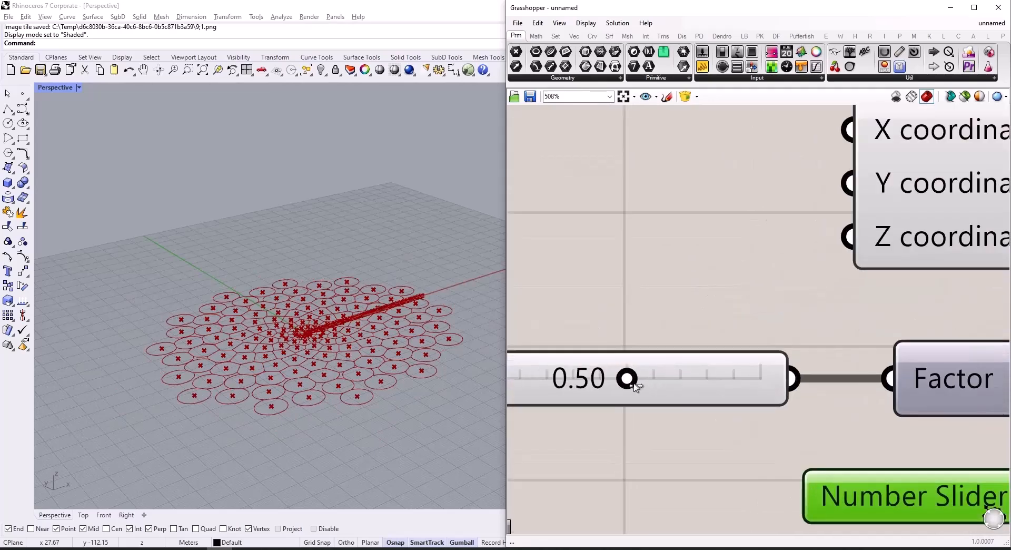
{"action": "mouse_move", "coordinate": [635, 387]}
{"action": "left_mouse_down"}
{"action": "mouse_move", "coordinate": [657, 387]}
{"action": "mouse_move", "coordinate": [641, 389]}
{"action": "left_mouse_up"}
{"action": "left_click_drag", "start_coordinate": [640, 393], "coordinate": [626, 397]}
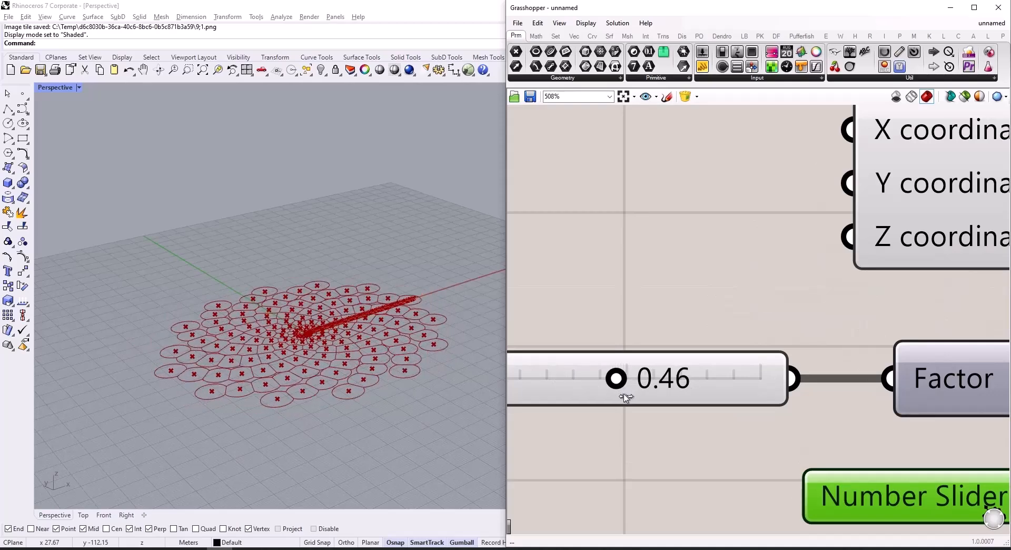
{"action": "double_click", "coordinate": [596, 378]}
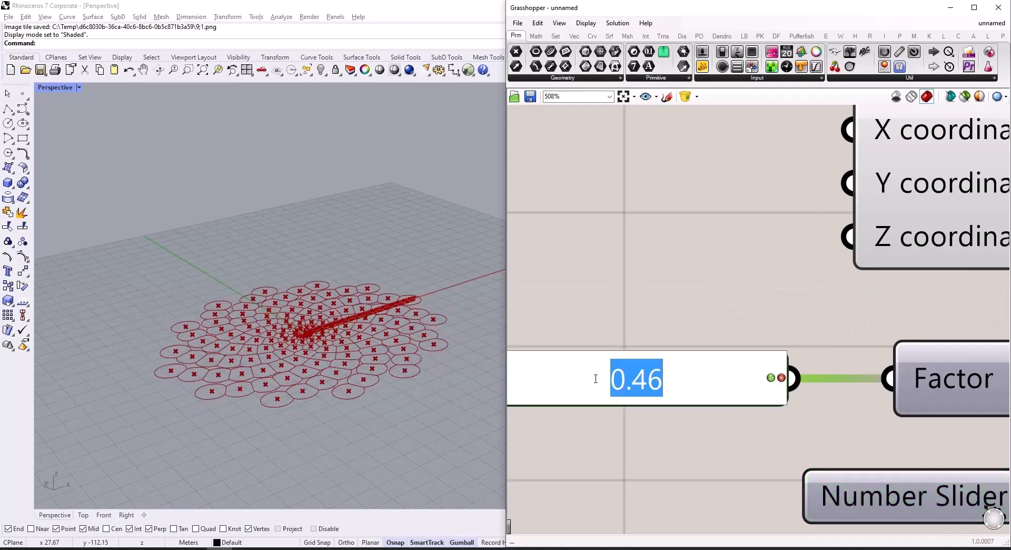
{"action": "type", "text": "0.34"}
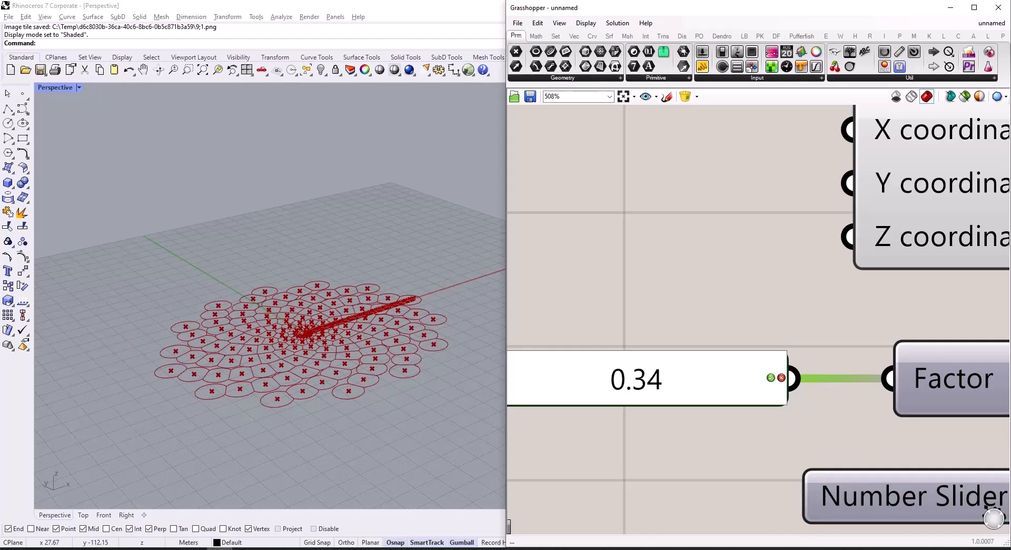
{"action": "key", "text": "Return"}
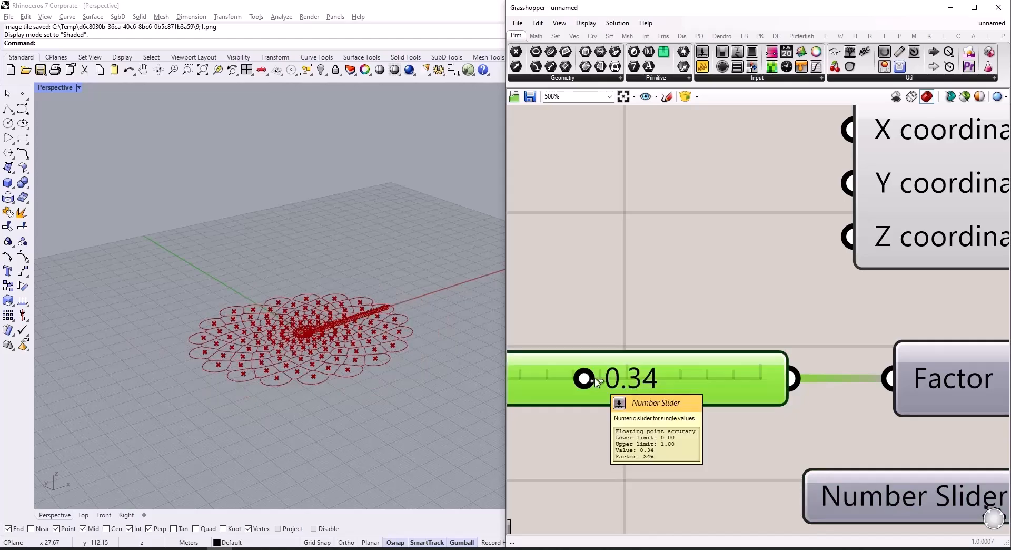
Set the Linear Array's Count slider to 70
{"action": "scroll", "coordinate": [654, 456], "scroll_direction": "down", "scroll_amount": 2}
{"action": "left_click", "coordinate": [648, 457]}
{"action": "right_click_drag", "start_coordinate": [641, 464], "coordinate": [473, 449]}
{"action": "double_click", "coordinate": [812, 458]}
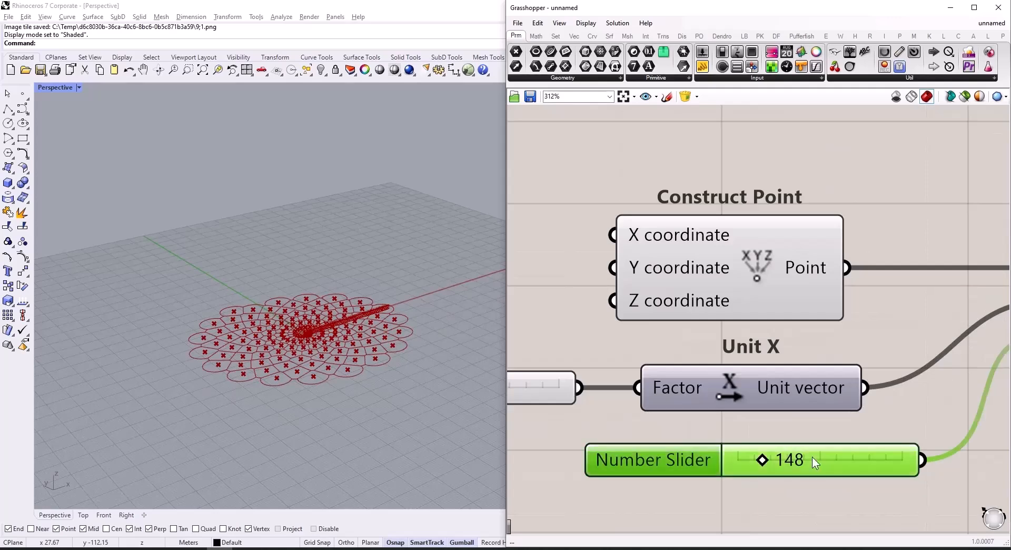
{"action": "type", "text": "70"}
{"action": "key", "text": "Return"}
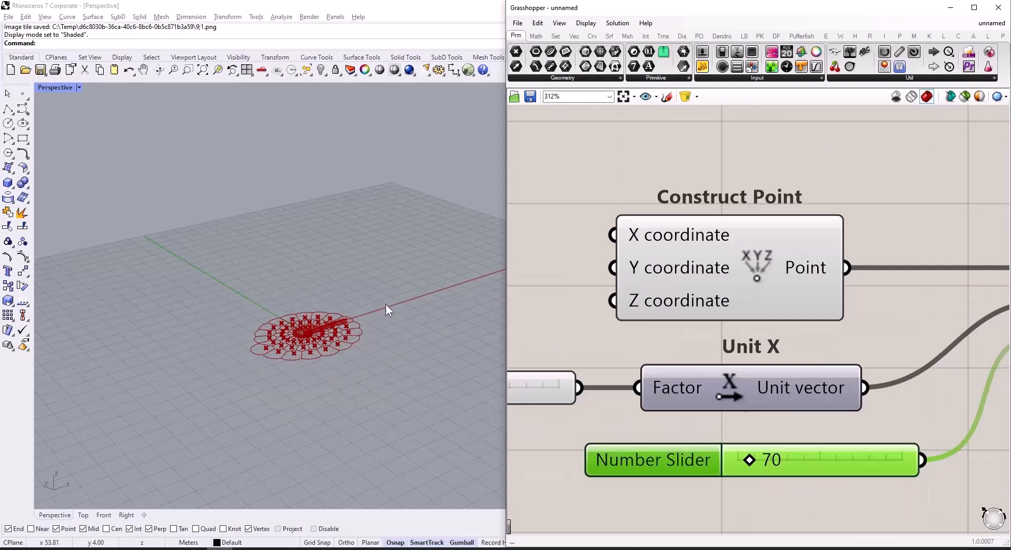
Inspect the Voronoi pattern in the viewport and set the Linear Array's Count slider to 90
{"action": "scroll", "coordinate": [386, 305], "scroll_direction": "up", "scroll_amount": 3}
{"action": "double_click", "coordinate": [813, 455]}
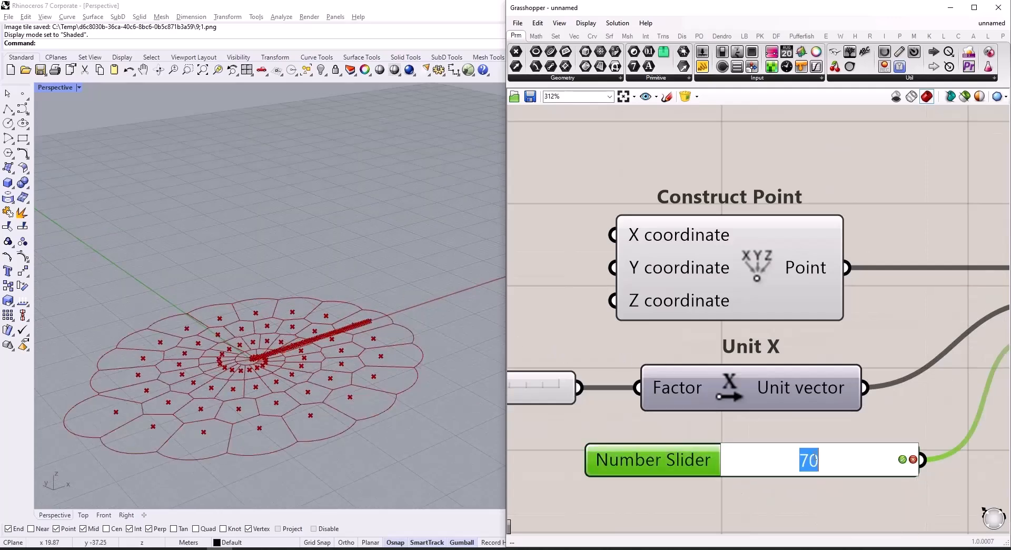
{"action": "type", "text": "90"}
{"action": "key", "text": "Return"}
{"action": "scroll", "coordinate": [833, 450], "scroll_direction": "down", "scroll_amount": 10}
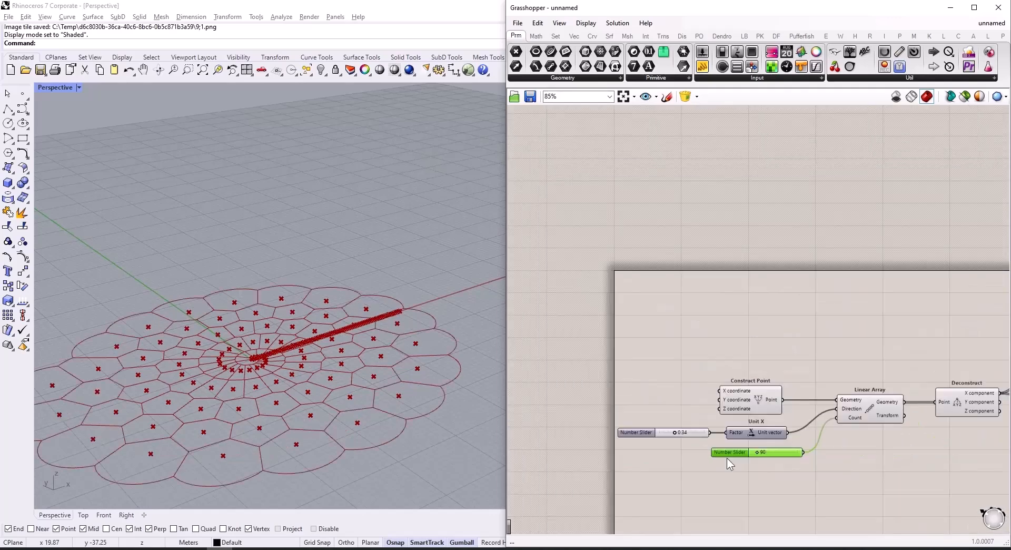
Lower the number slider that feeds the Voronoi component's Radius
{"action": "scroll", "coordinate": [818, 454], "scroll_direction": "up", "scroll_amount": 13}
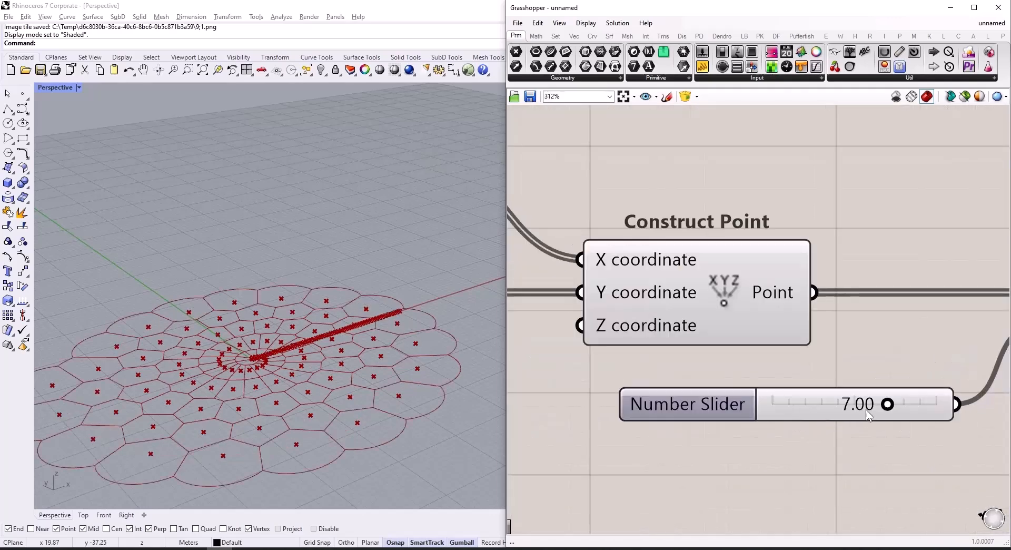
{"action": "left_click_drag", "start_coordinate": [904, 403], "coordinate": [871, 444]}
{"action": "scroll", "coordinate": [912, 372], "scroll_direction": "down", "scroll_amount": 5}
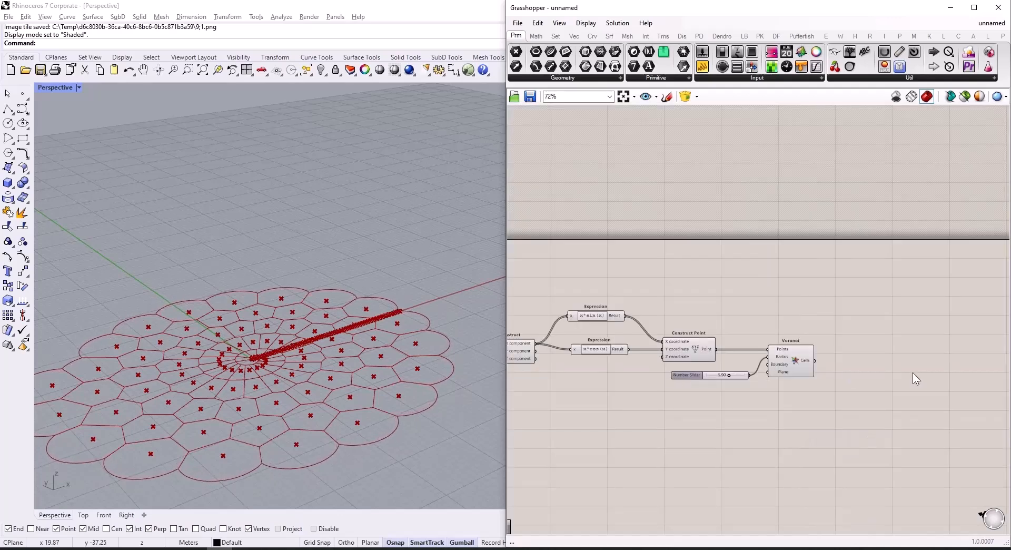
Add an Extrude component after Voronoi and connect the Voronoi Cells output to its Base input
{"action": "scroll", "coordinate": [845, 390], "scroll_direction": "up", "scroll_amount": 3}
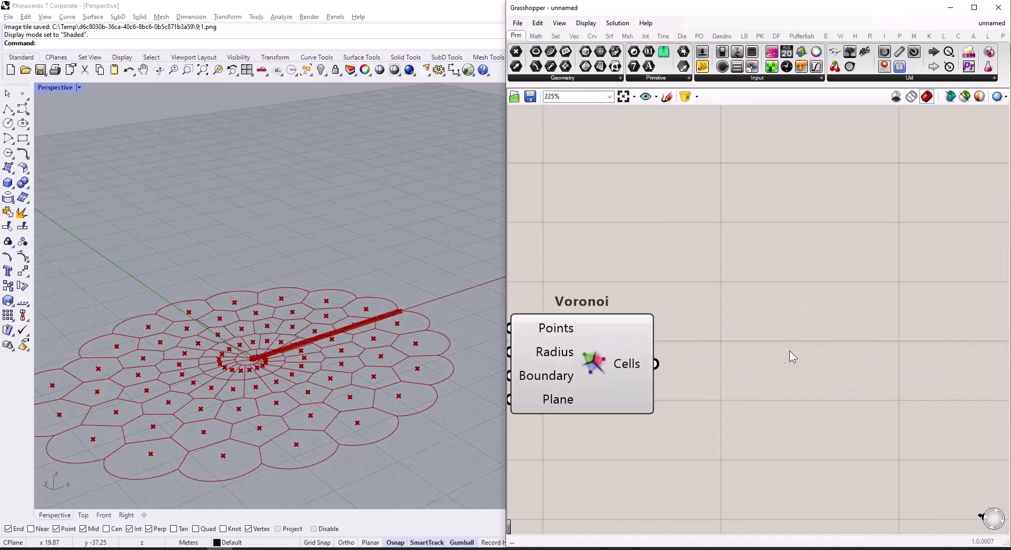
{"action": "double_click", "coordinate": [820, 368]}
{"action": "type", "text": "extr"}
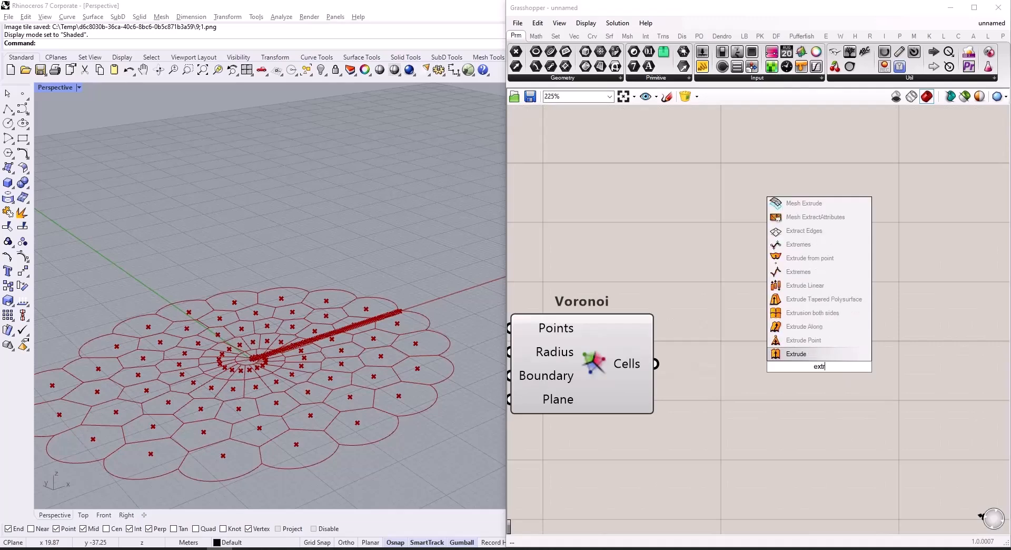
{"action": "left_click", "coordinate": [843, 357]}
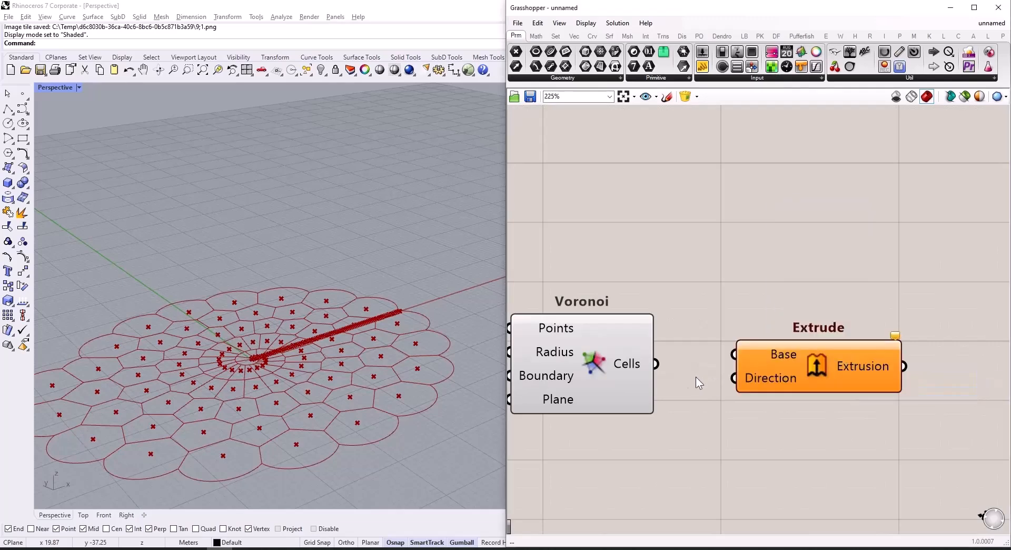
{"action": "left_click_drag", "start_coordinate": [656, 363], "coordinate": [946, 382]}
Add a Unit Z component below the Cells wire and connect its Unit vector output to Extrude's Direction
{"action": "double_click", "coordinate": [837, 432]}
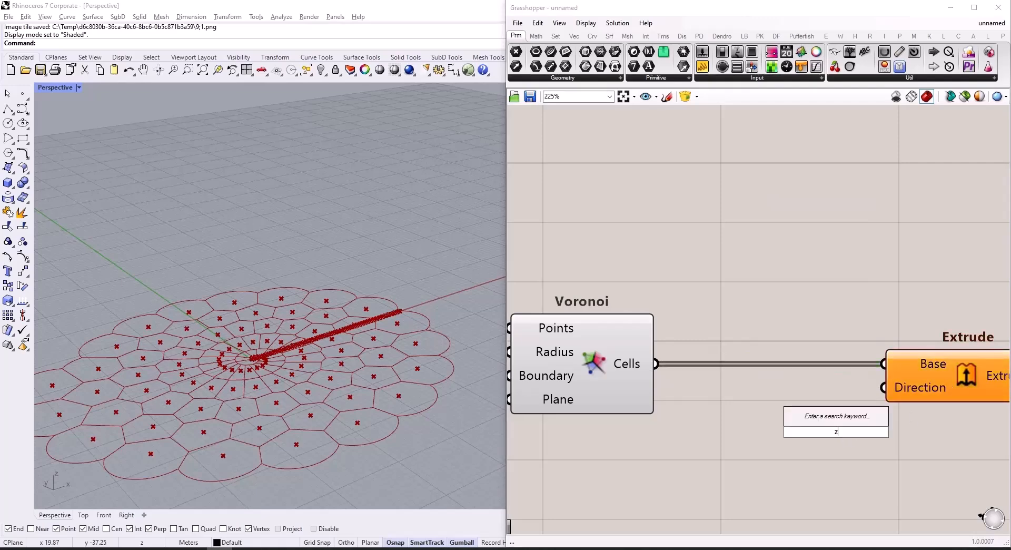
{"action": "type", "text": "z"}
{"action": "key", "text": "Return"}
{"action": "left_click_drag", "start_coordinate": [836, 422], "coordinate": [767, 440]}
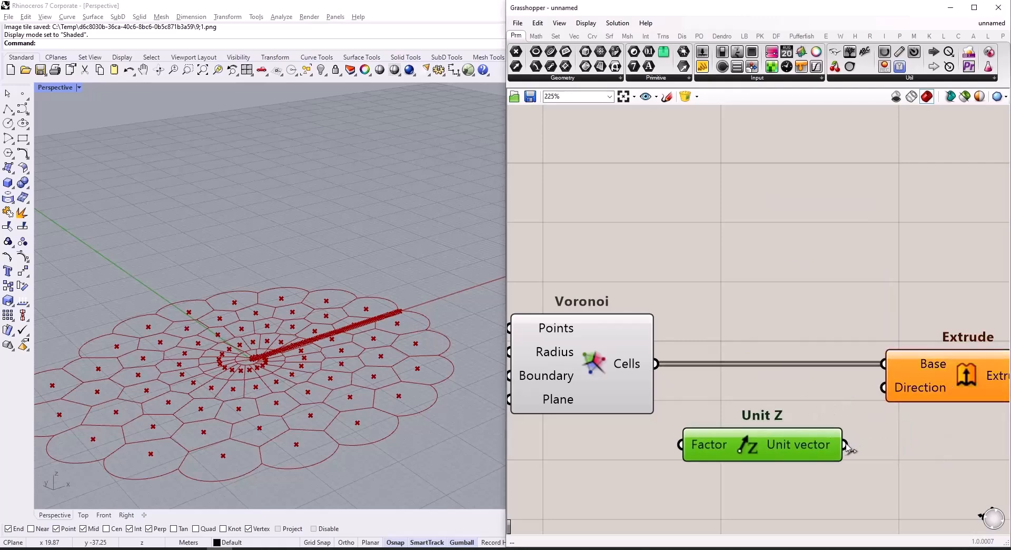
{"action": "left_click_drag", "start_coordinate": [845, 445], "coordinate": [884, 387]}
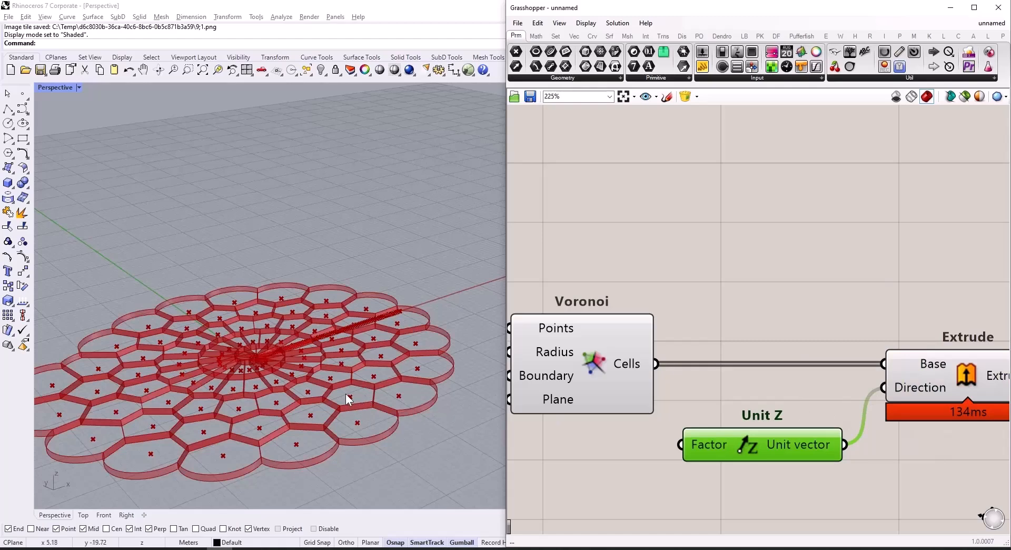
Add a Cap Holes component after Extrude and connect the Extrusion output to its Brep input
{"action": "scroll", "coordinate": [592, 364], "scroll_direction": "down", "scroll_amount": 4}
{"action": "scroll", "coordinate": [818, 377], "scroll_direction": "up", "scroll_amount": 2}
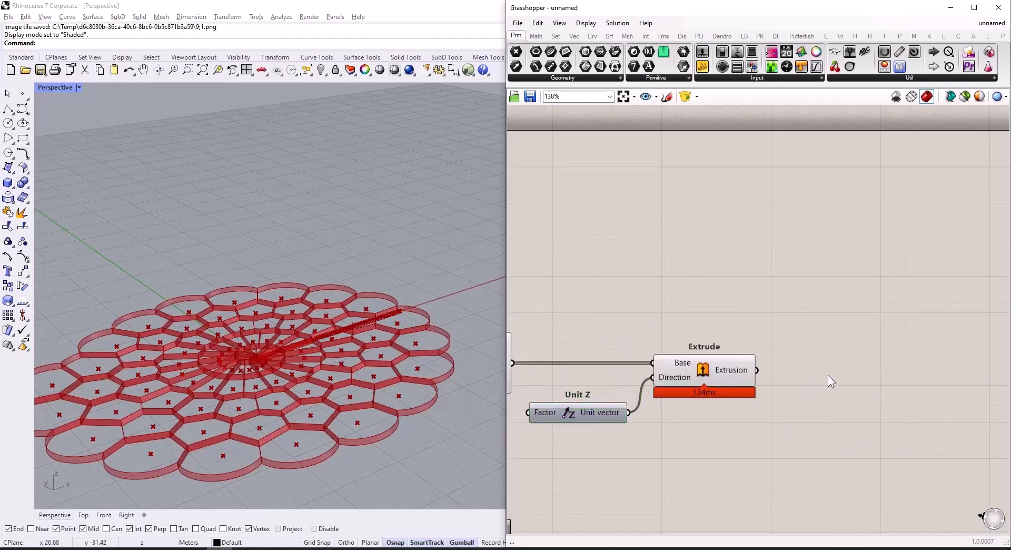
{"action": "double_click", "coordinate": [828, 375]}
{"action": "type", "text": "cap"}
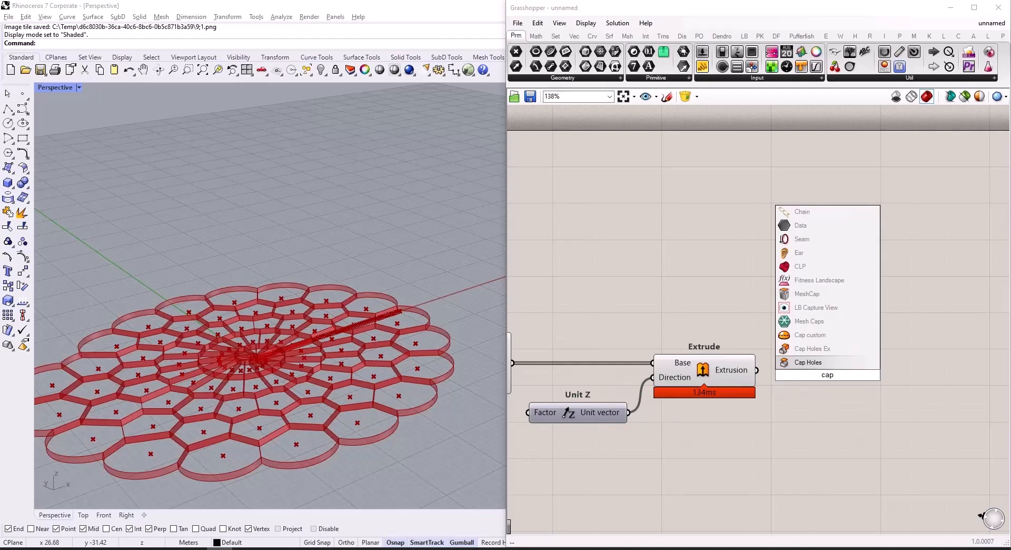
{"action": "key", "text": "Return"}
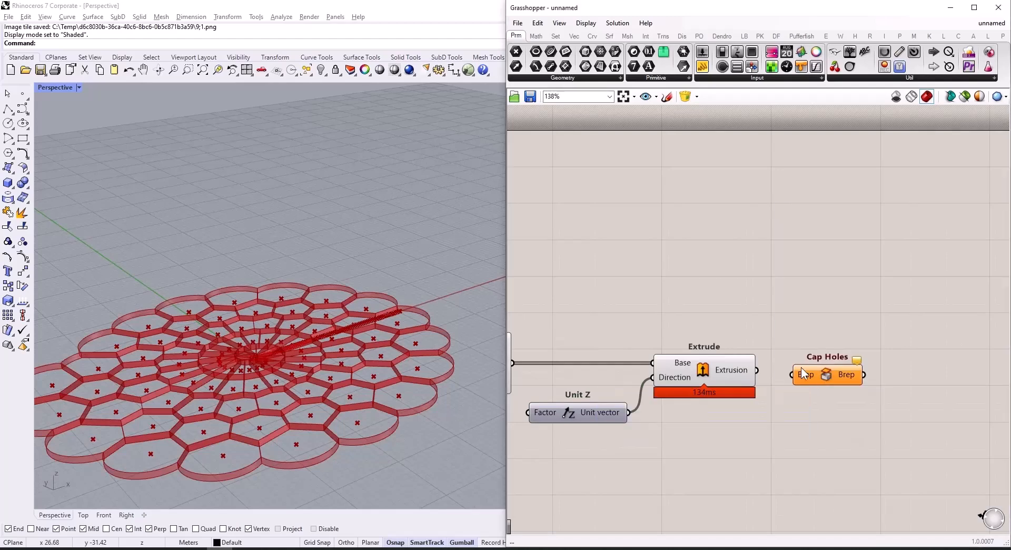
{"action": "scroll", "coordinate": [792, 367], "scroll_direction": "up", "scroll_amount": 3}
{"action": "left_click_drag", "start_coordinate": [724, 372], "coordinate": [875, 378]}
{"action": "scroll", "coordinate": [764, 389], "scroll_direction": "down", "scroll_amount": 4}
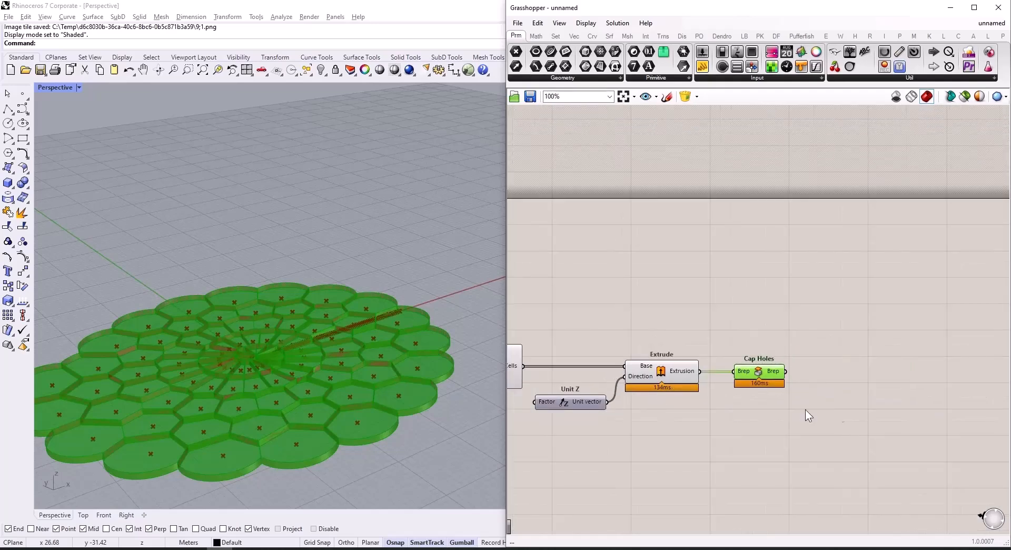
Add a Custom Preview component after Cap Holes
{"action": "scroll", "coordinate": [864, 356], "scroll_direction": "up", "scroll_amount": 3}
{"action": "double_click", "coordinate": [796, 354]}
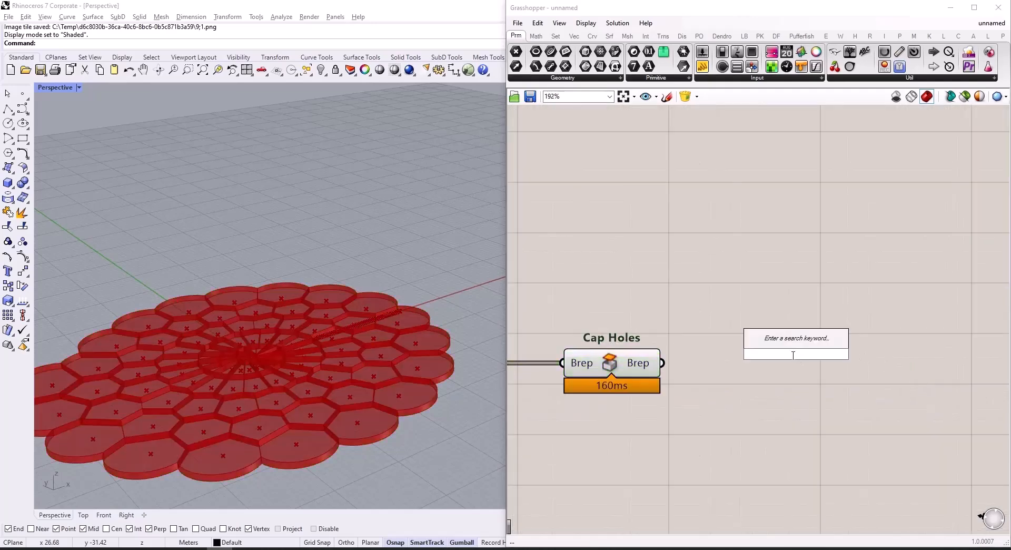
{"action": "type", "text": "cust"}
{"action": "key", "text": "Up"}
{"action": "key", "text": "Up"}
{"action": "key", "text": "Return"}
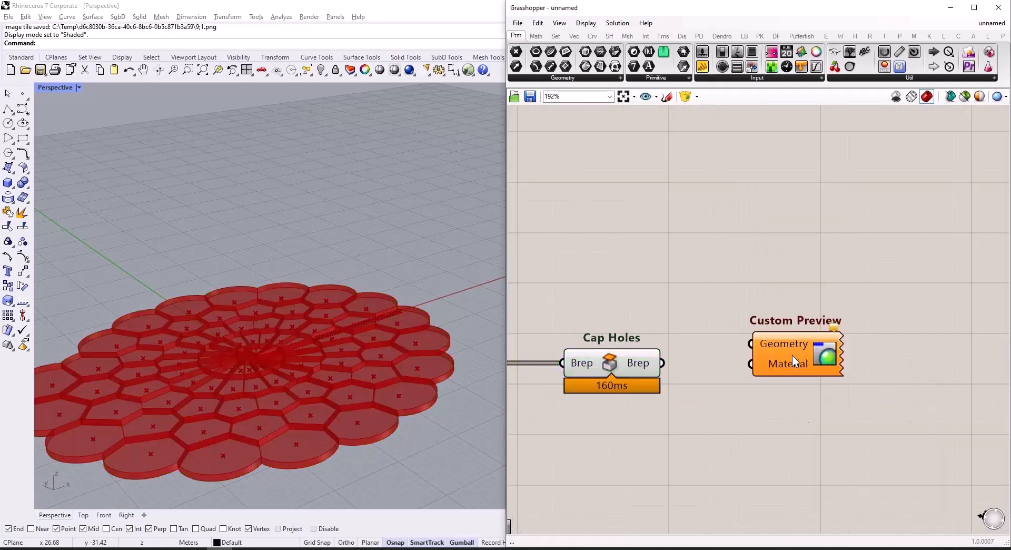
Add a Colour Swatch and connect it to Custom Preview's Material, and connect the Cap Holes Brep output to Geometry
{"action": "double_click", "coordinate": [714, 282]}
{"action": "type", "text": "colo"}
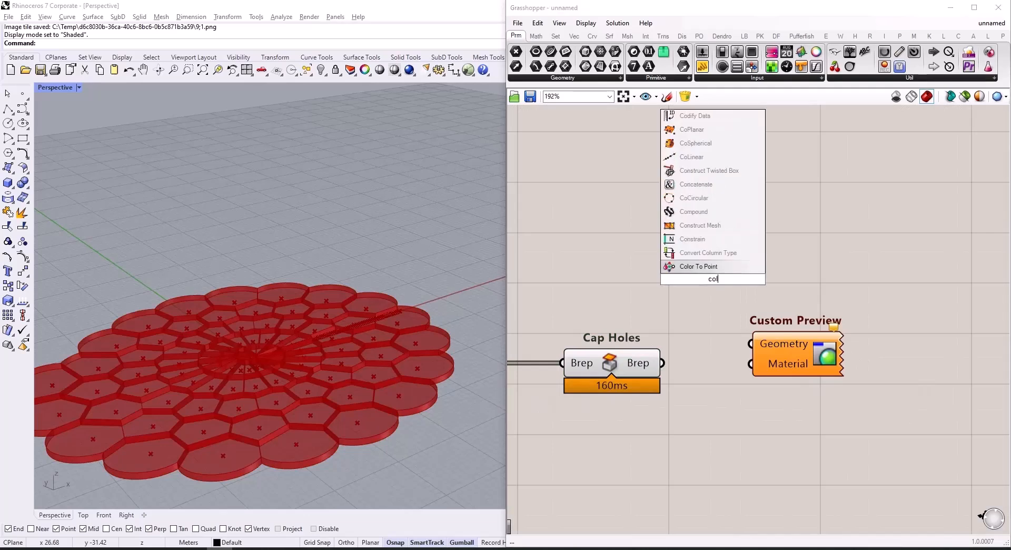
{"action": "left_click", "coordinate": [694, 253]}
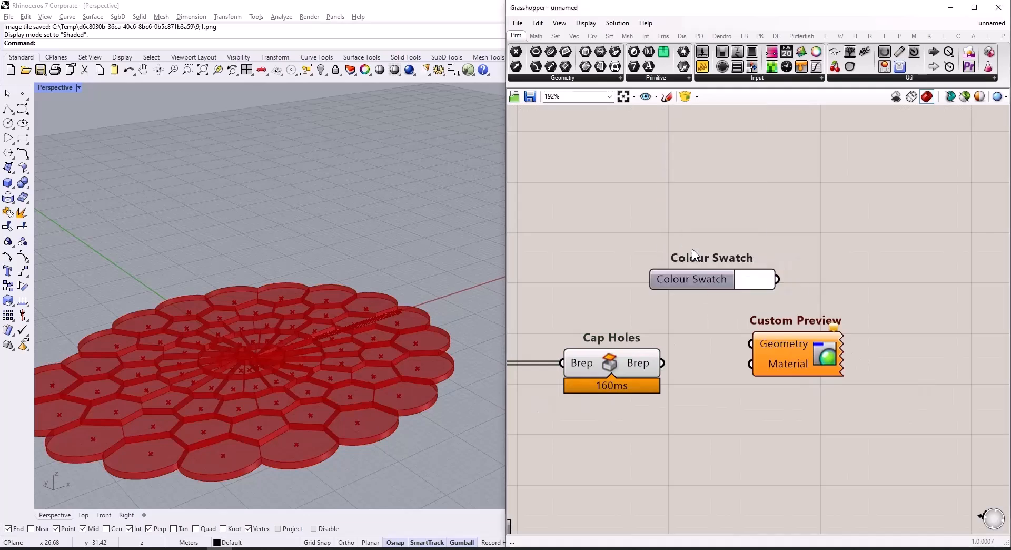
{"action": "left_click_drag", "start_coordinate": [778, 279], "coordinate": [764, 370]}
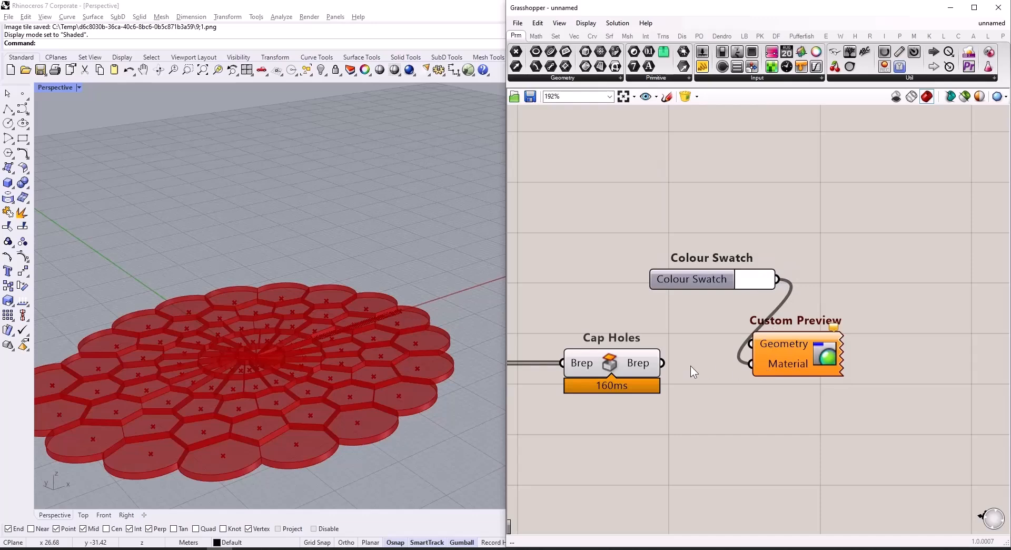
{"action": "left_click_drag", "start_coordinate": [661, 363], "coordinate": [833, 373]}
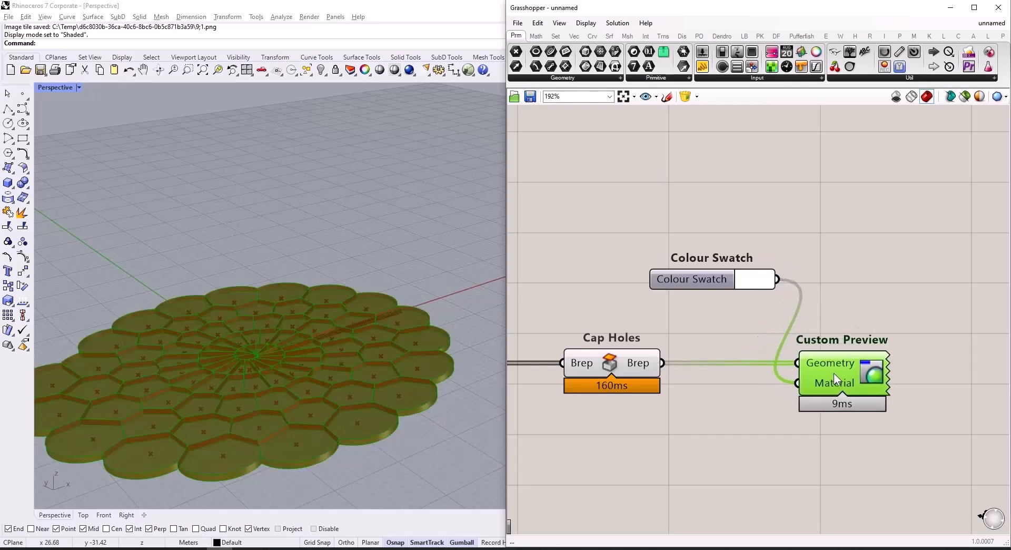
{"action": "left_click_drag", "start_coordinate": [703, 279], "coordinate": [642, 292]}
Select all components upstream of Custom Preview and turn off their viewport preview
{"action": "scroll", "coordinate": [854, 337], "scroll_direction": "down", "scroll_amount": 10}
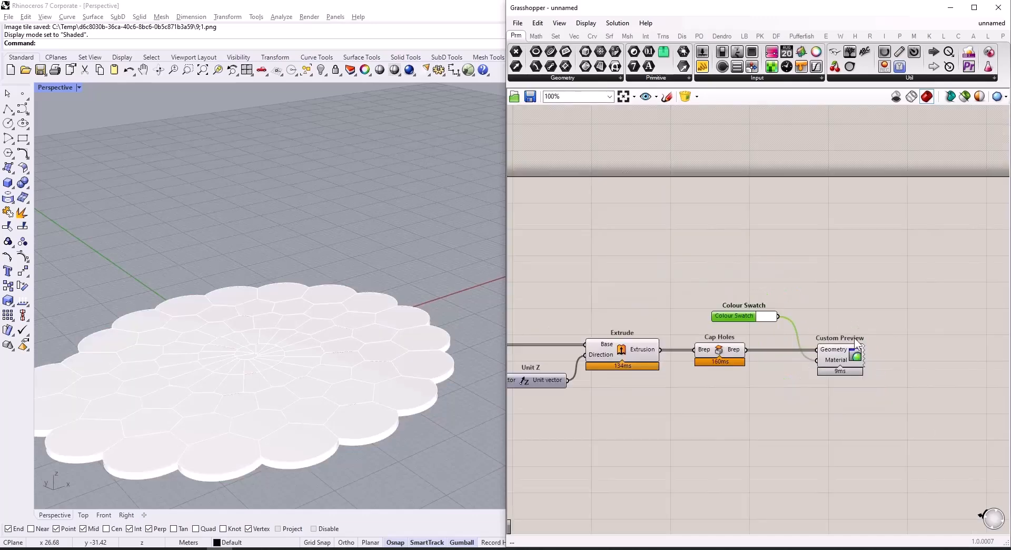
{"action": "scroll", "coordinate": [900, 349], "scroll_direction": "down", "scroll_amount": 3}
{"action": "left_click_drag", "start_coordinate": [858, 299], "coordinate": [605, 424]}
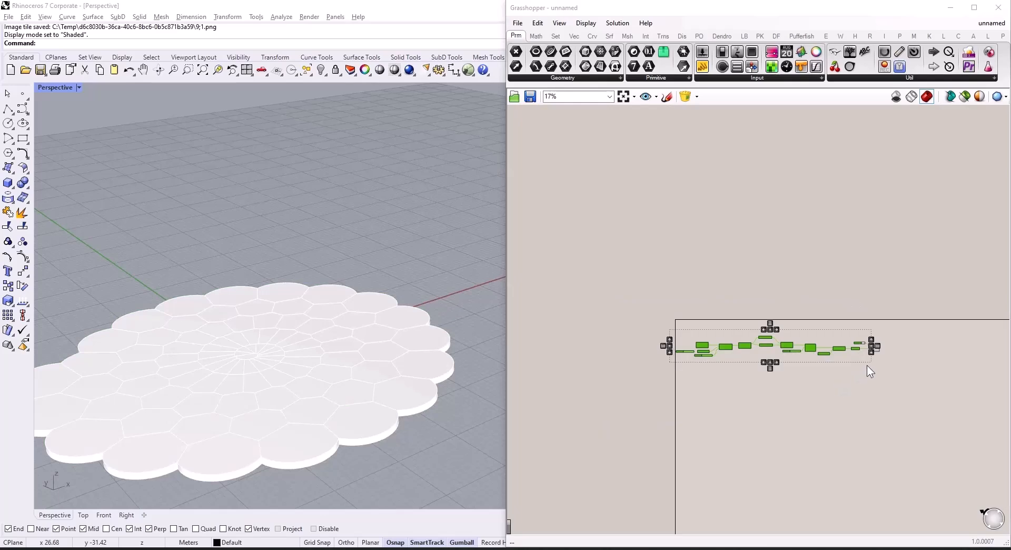
Add a Remap Numbers component below Unit Z and connect the Voronoi Cells output to its Value input
{"action": "scroll", "coordinate": [864, 363], "scroll_direction": "up", "scroll_amount": 4}
{"action": "scroll", "coordinate": [861, 358], "scroll_direction": "up", "scroll_amount": 4}
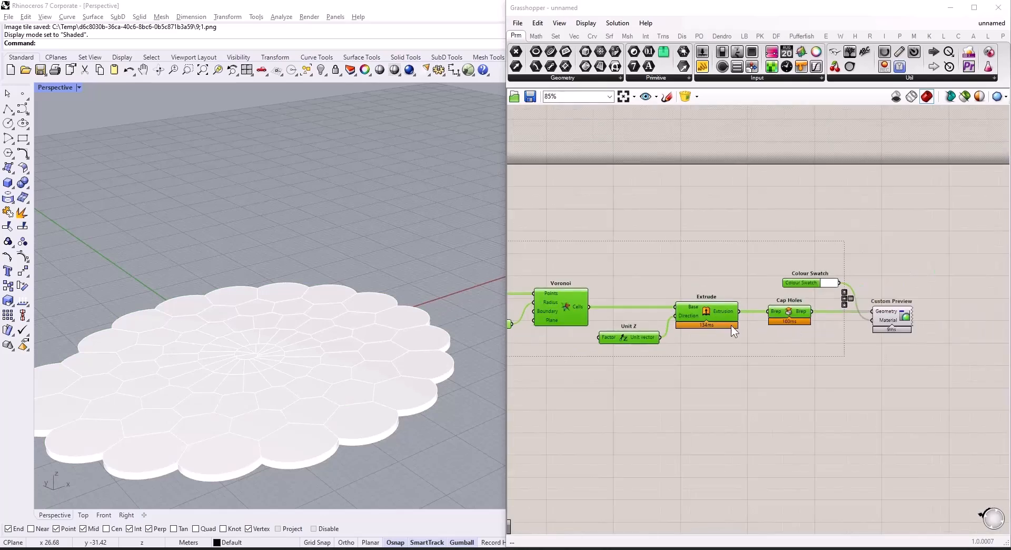
{"action": "scroll", "coordinate": [917, 333], "scroll_direction": "up", "scroll_amount": 3}
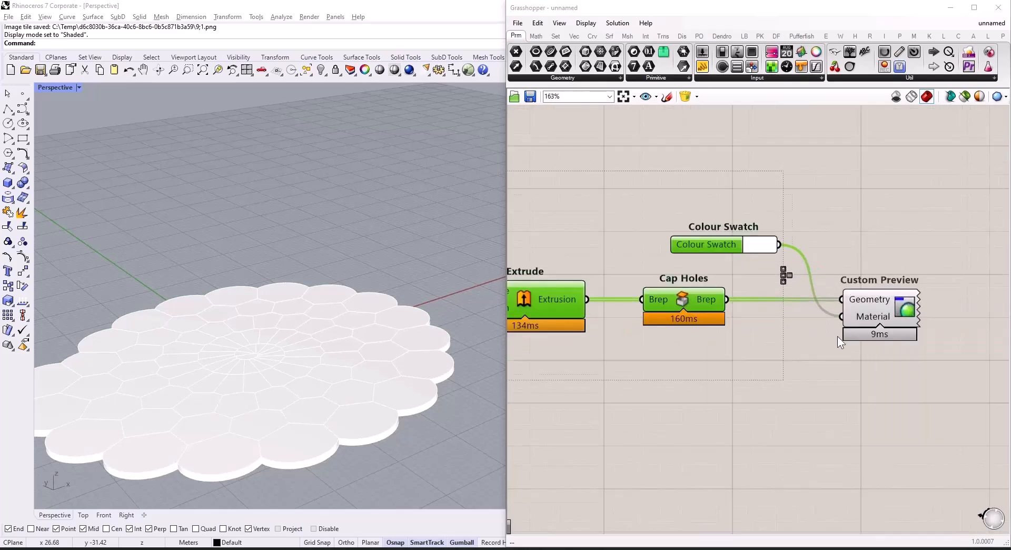
{"action": "scroll", "coordinate": [874, 350], "scroll_direction": "down", "scroll_amount": 4}
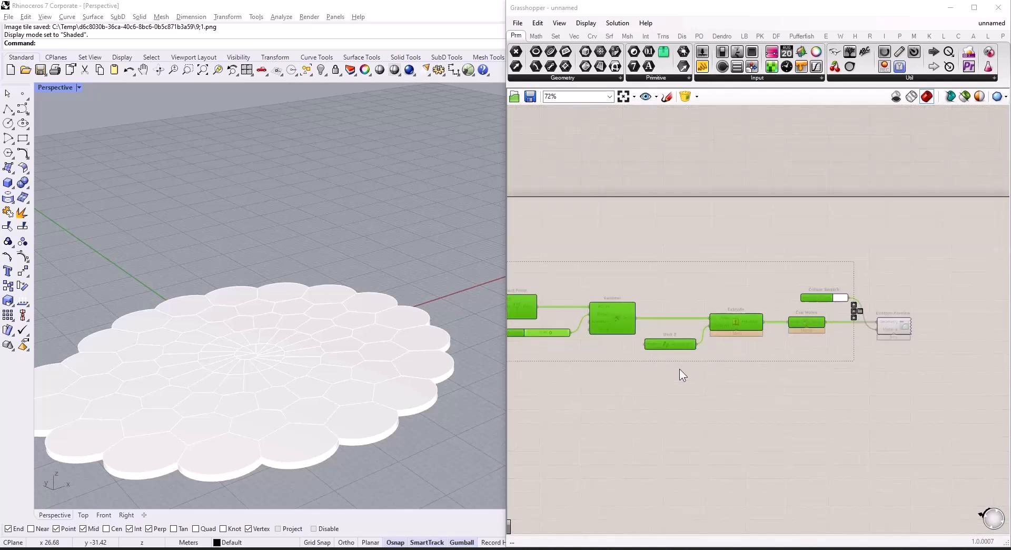
{"action": "scroll", "coordinate": [652, 360], "scroll_direction": "up", "scroll_amount": 2}
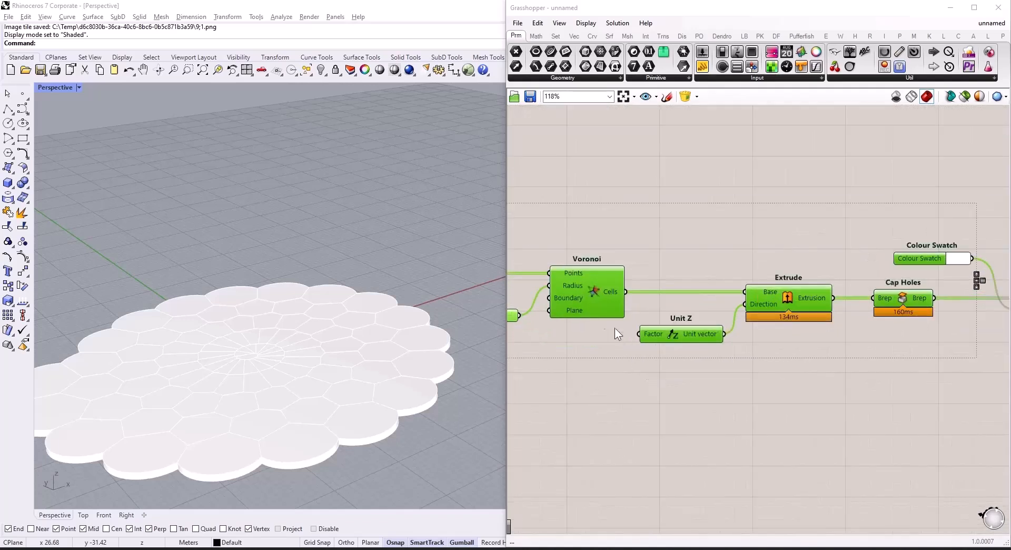
{"action": "double_click", "coordinate": [667, 376]}
{"action": "type", "text": "remap"}
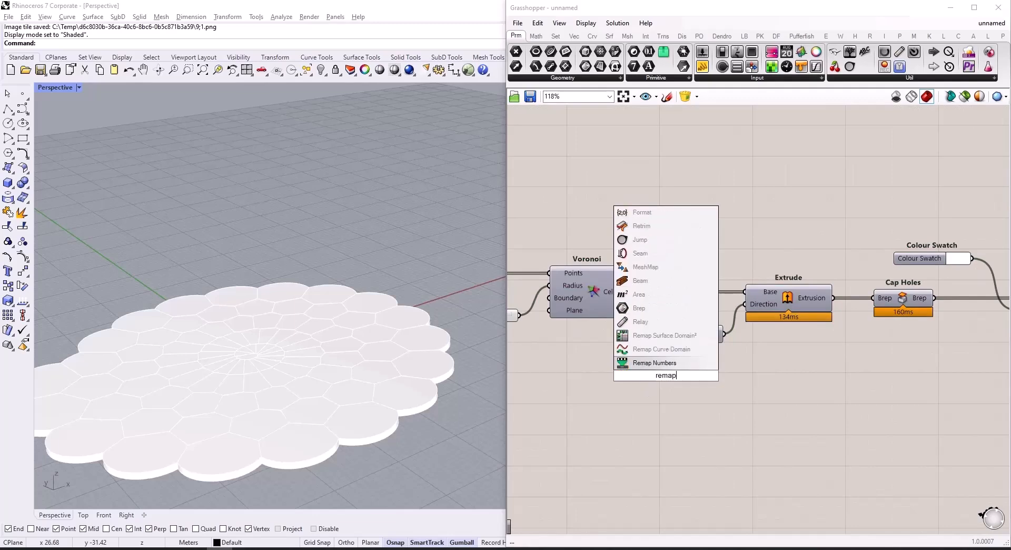
{"action": "left_click", "coordinate": [639, 360]}
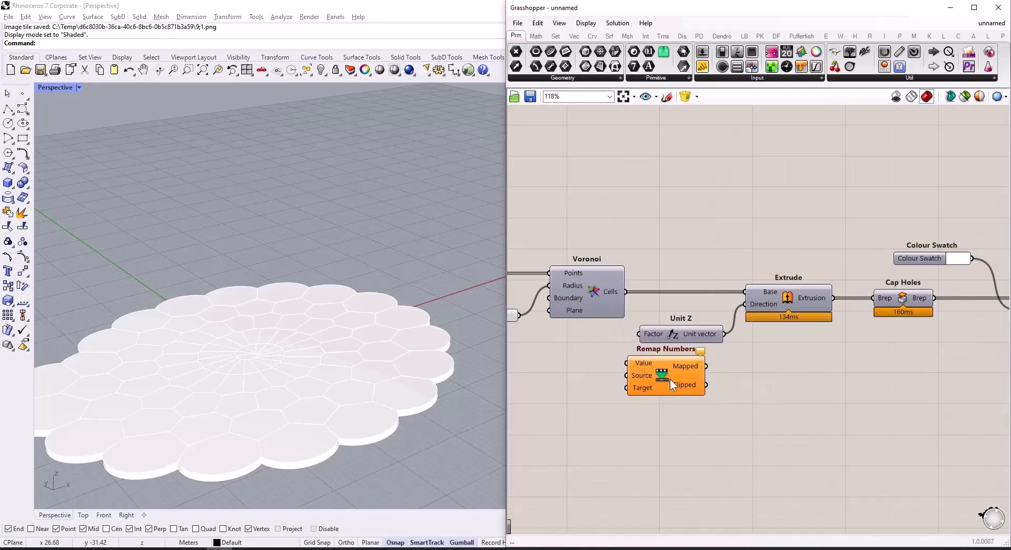
{"action": "left_click_drag", "start_coordinate": [669, 378], "coordinate": [710, 392]}
{"action": "scroll", "coordinate": [668, 386], "scroll_direction": "up", "scroll_amount": 3}
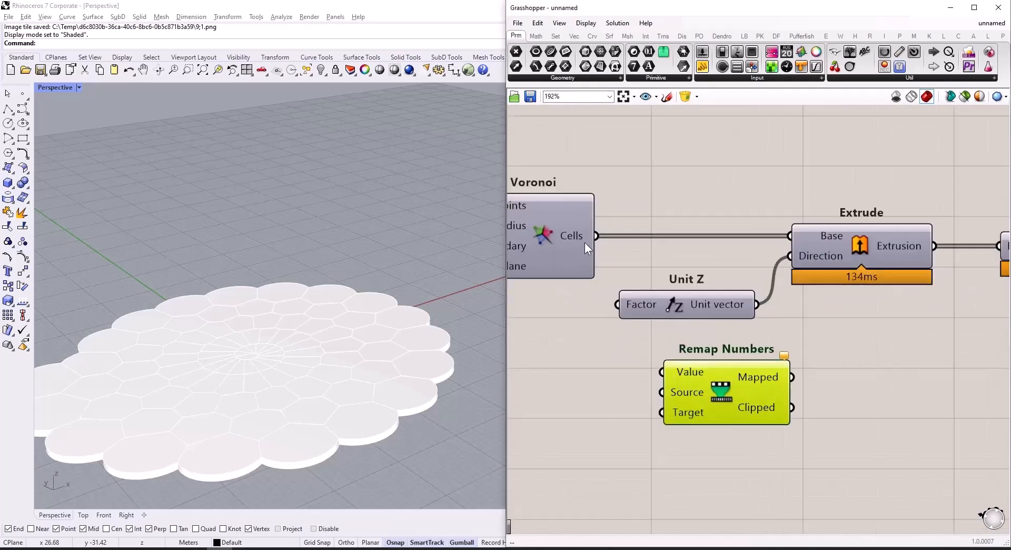
{"action": "left_click_drag", "start_coordinate": [601, 239], "coordinate": [661, 371]}
{"action": "left_click_drag", "start_coordinate": [723, 395], "coordinate": [776, 406]}
Add a Bounds component before Remap Numbers, connecting Voronoi Cells to its Numbers input and its Domain output to Source
{"action": "double_click", "coordinate": [640, 379]}
{"action": "type", "text": "b"}
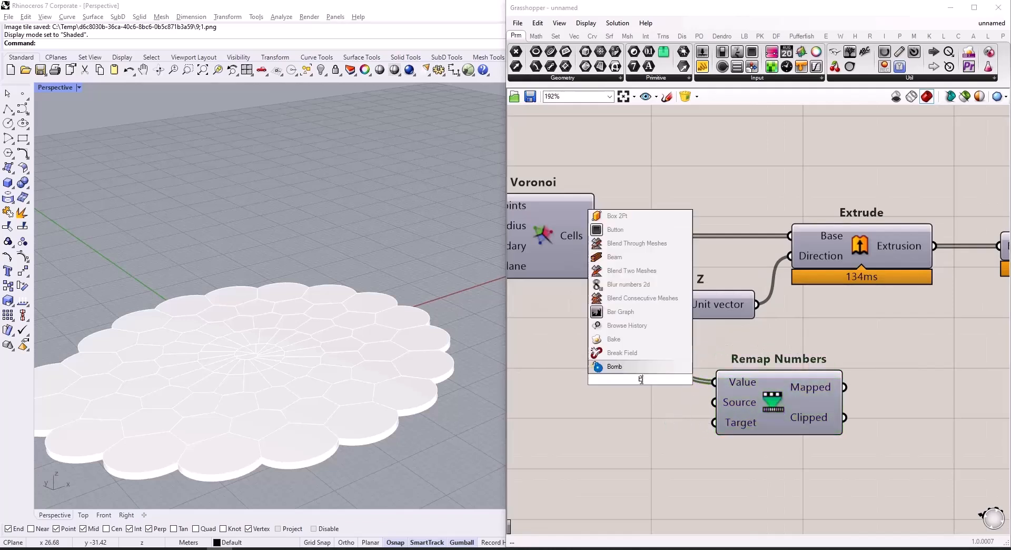
{"action": "type", "text": "ound"}
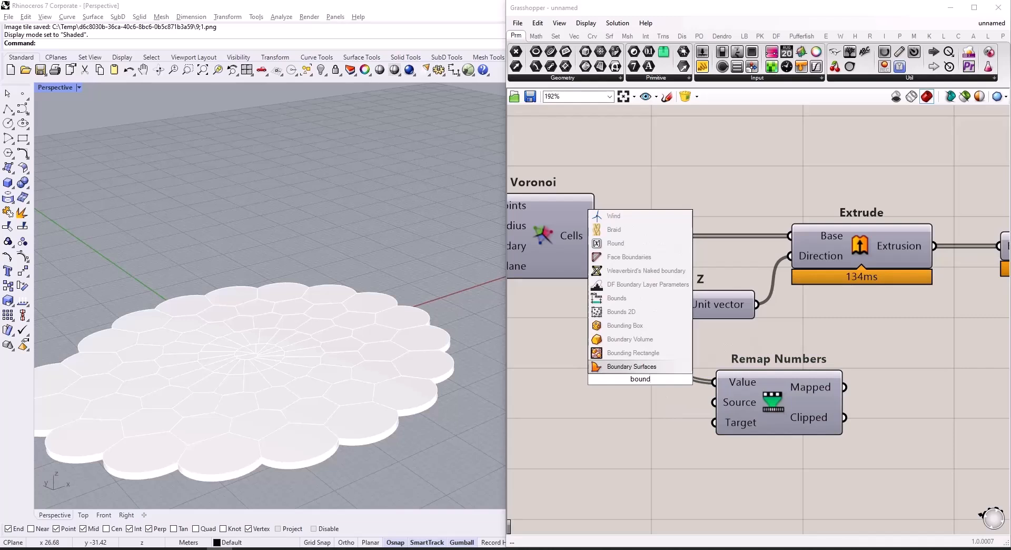
{"action": "left_click", "coordinate": [646, 299]}
{"action": "left_click_drag", "start_coordinate": [595, 235], "coordinate": [571, 379]}
{"action": "left_click_drag", "start_coordinate": [701, 460], "coordinate": [862, 468], "text": "alt"}
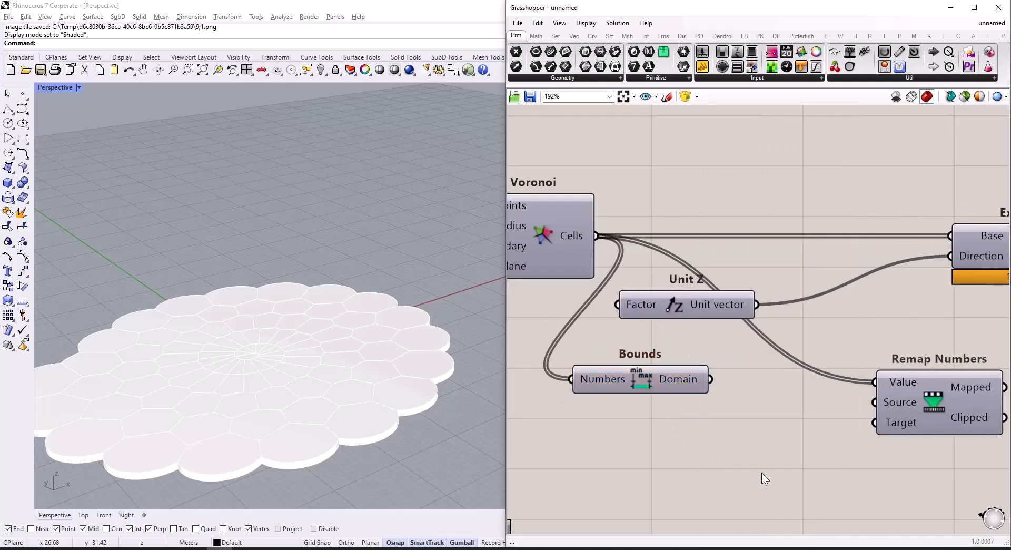
{"action": "left_click_drag", "start_coordinate": [612, 383], "coordinate": [663, 390]}
{"action": "left_click_drag", "start_coordinate": [762, 386], "coordinate": [881, 412]}
{"action": "scroll", "coordinate": [886, 440], "scroll_direction": "down", "scroll_amount": 1}
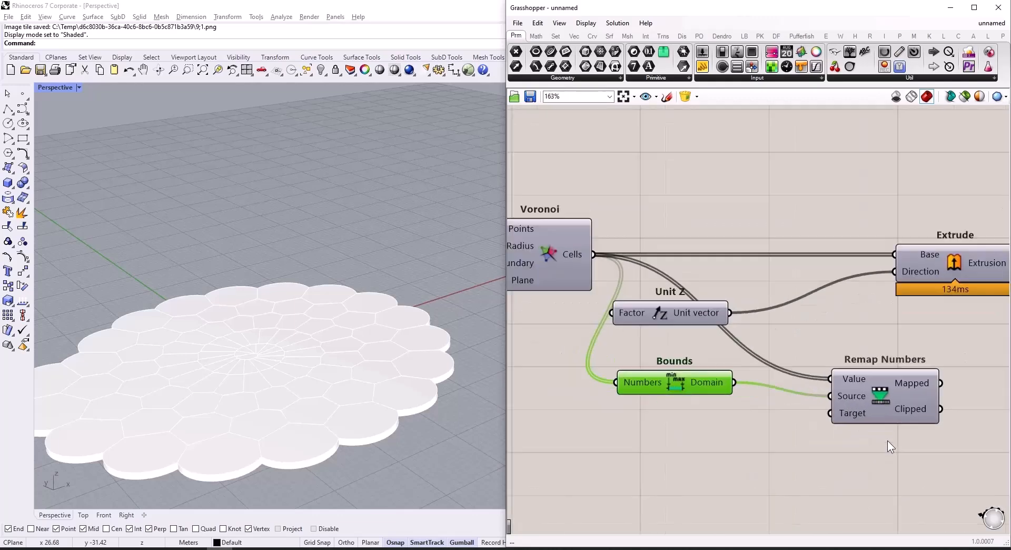
Add a Graph Mapper beside Remap Numbers and connect the Mapped output to its input
{"action": "scroll", "coordinate": [851, 420], "scroll_direction": "up", "scroll_amount": 3}
{"action": "scroll", "coordinate": [784, 401], "scroll_direction": "down", "scroll_amount": 3}
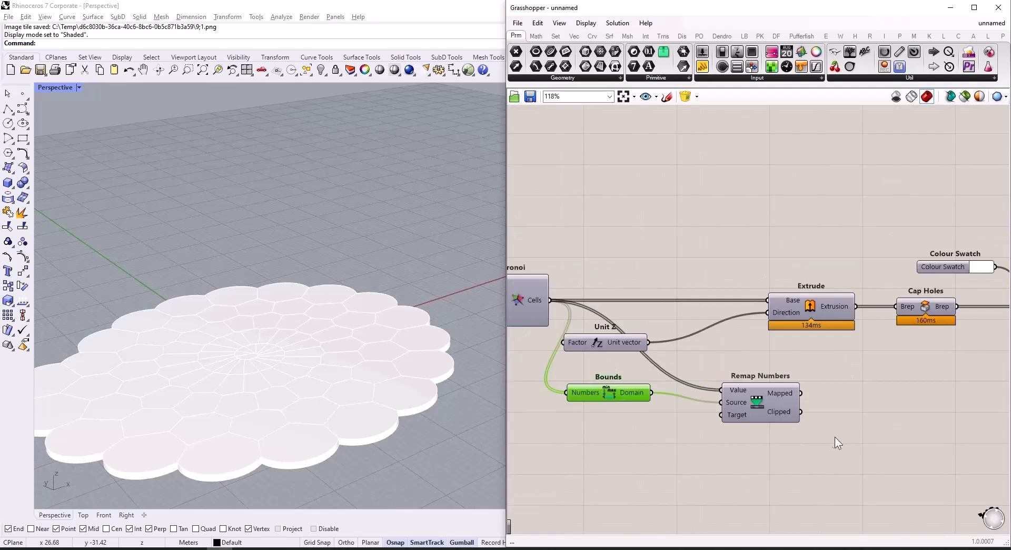
{"action": "scroll", "coordinate": [863, 403], "scroll_direction": "up", "scroll_amount": 3}
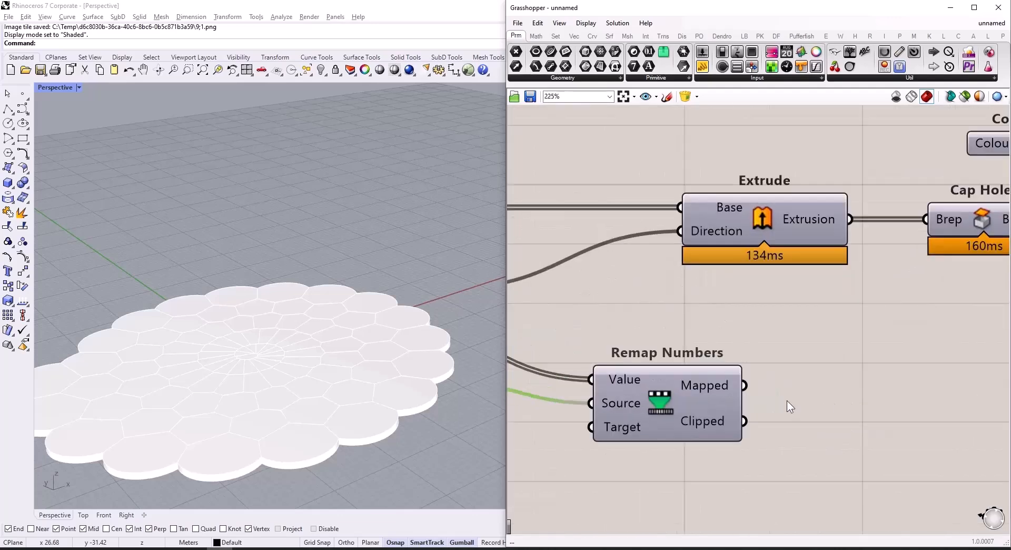
{"action": "double_click", "coordinate": [846, 404]}
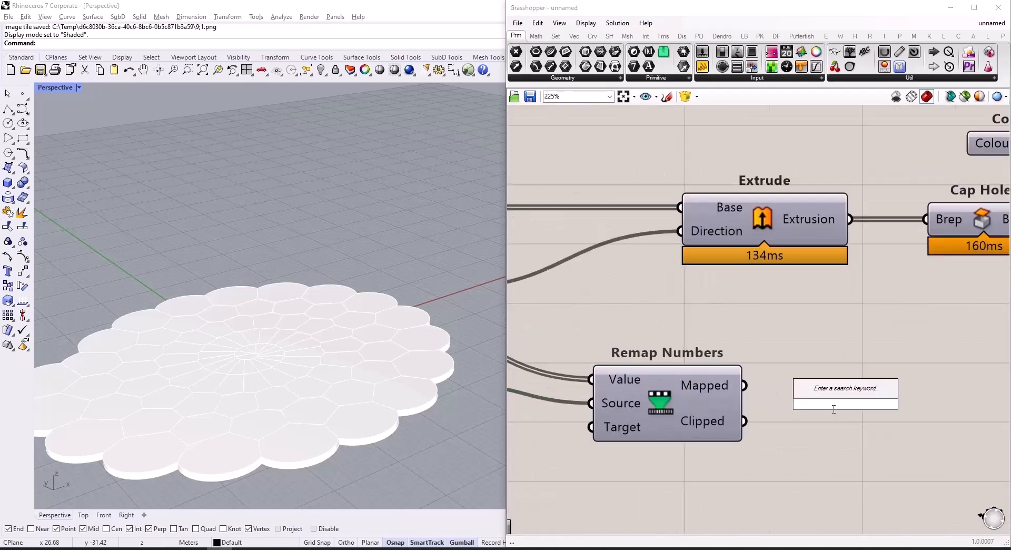
{"action": "type", "text": "graph m"}
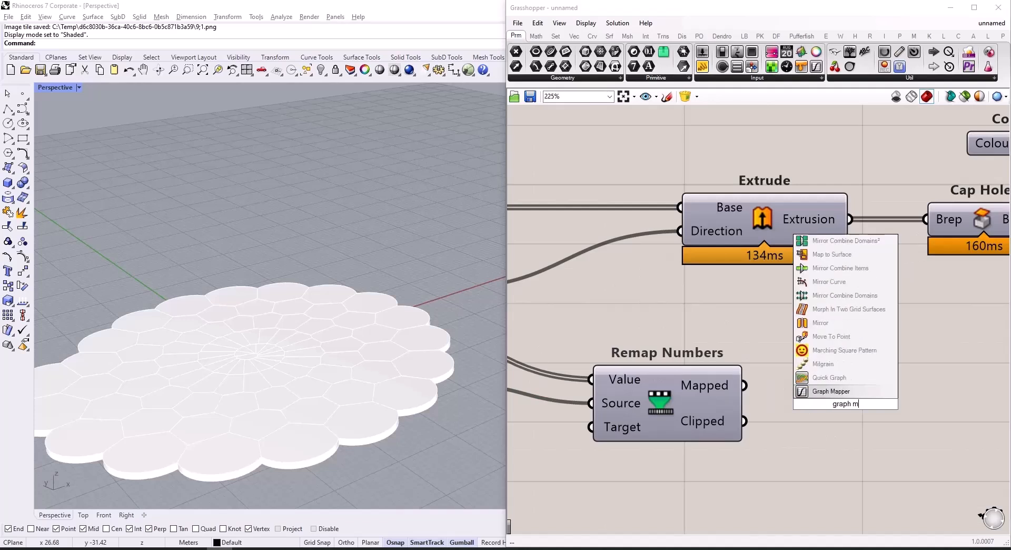
{"action": "type", "text": "a"}
{"action": "left_click", "coordinate": [836, 392]}
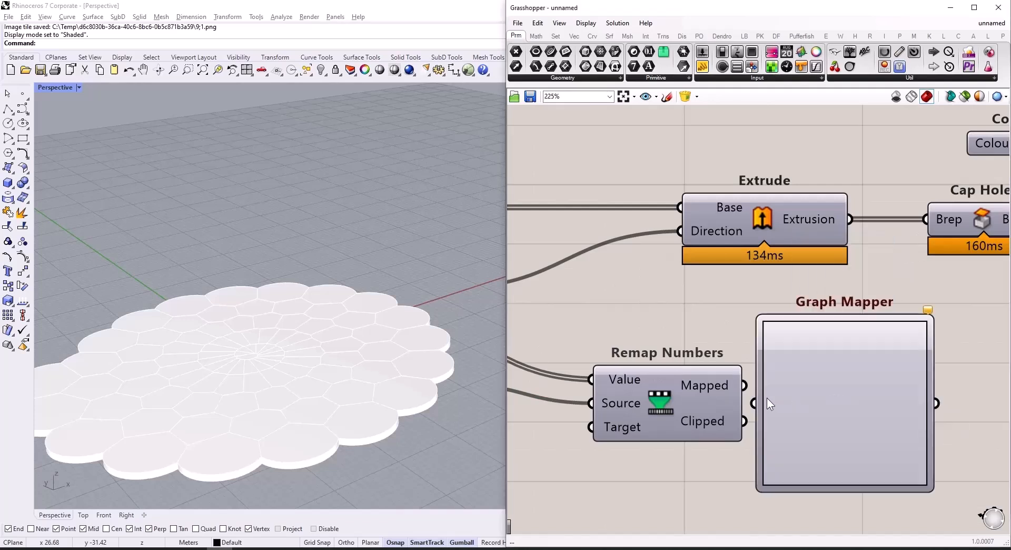
{"action": "left_click_drag", "start_coordinate": [744, 385], "coordinate": [764, 405]}
{"action": "left_click_drag", "start_coordinate": [836, 424], "coordinate": [878, 404]}
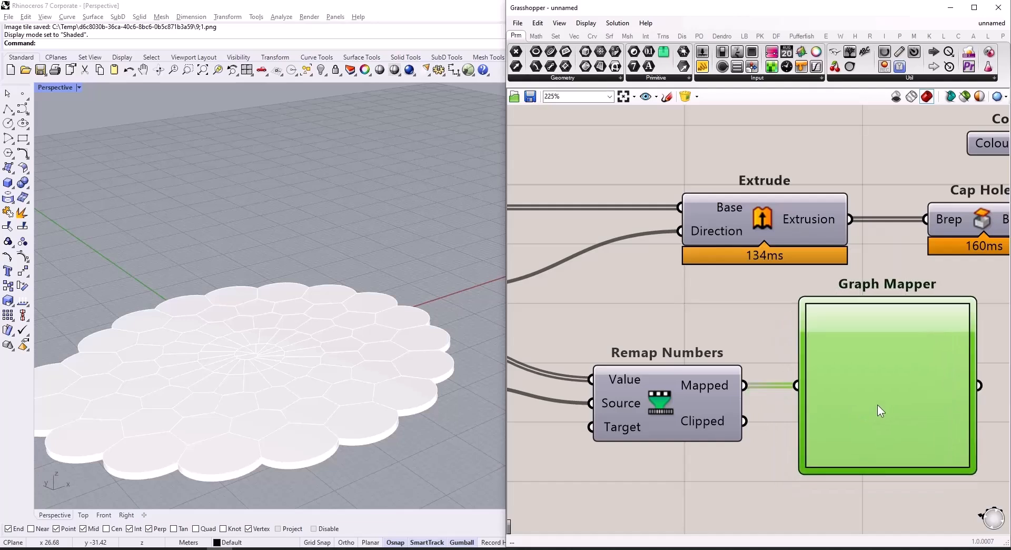
Set the Graph Mapper's graph type to Sinc
{"action": "right_click", "coordinate": [875, 393]}
{"action": "mouse_move", "coordinate": [946, 522]}
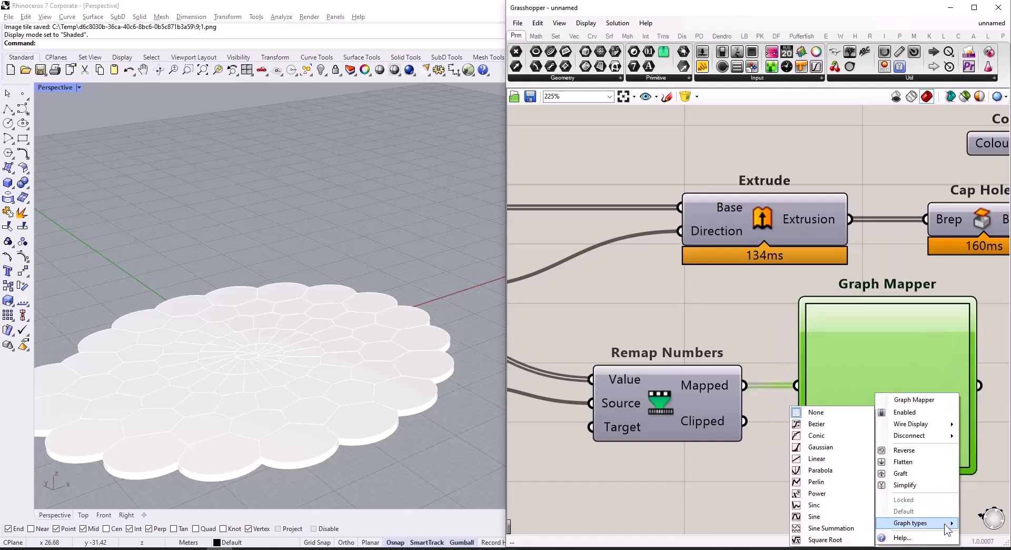
{"action": "left_click", "coordinate": [828, 504]}
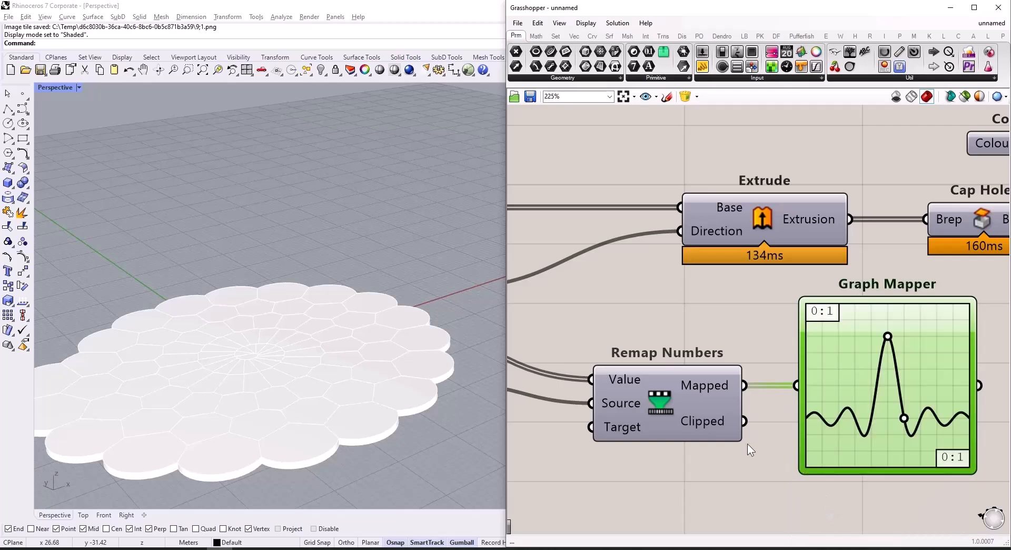
Open up space between the Voronoi and Extrude components and move Unit Z beyond the Graph Mapper, below Extrude
{"action": "scroll", "coordinate": [747, 444], "scroll_direction": "down", "scroll_amount": 5}
{"action": "left_click_drag", "start_coordinate": [795, 473], "coordinate": [934, 494], "text": "alt"}
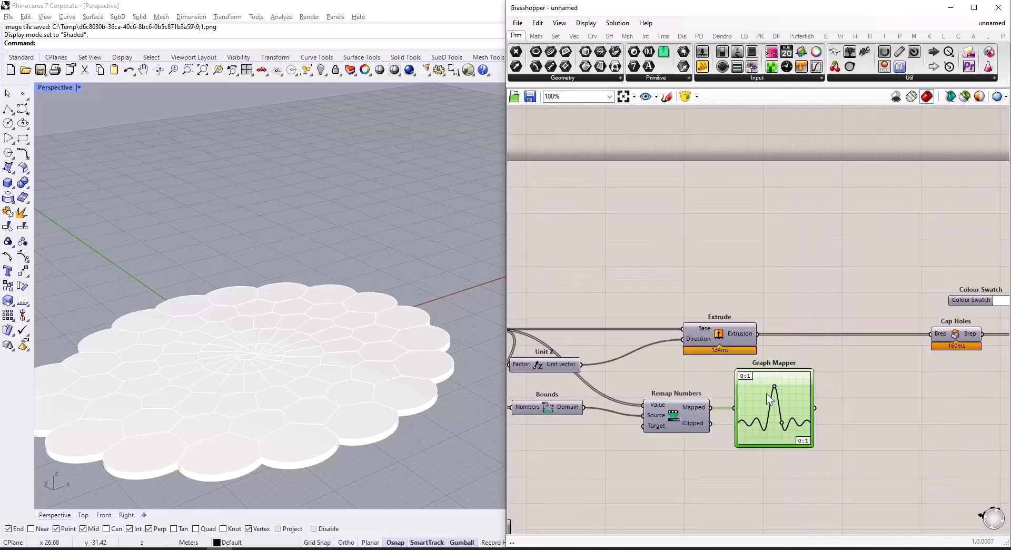
{"action": "left_click_drag", "start_coordinate": [729, 340], "coordinate": [845, 350]}
{"action": "left_click_drag", "start_coordinate": [847, 419], "coordinate": [1006, 440], "text": "alt"}
{"action": "left_click_drag", "start_coordinate": [818, 344], "coordinate": [895, 336]}
{"action": "scroll", "coordinate": [774, 360], "scroll_direction": "down", "scroll_amount": 3}
{"action": "left_click_drag", "start_coordinate": [642, 366], "coordinate": [870, 394]}
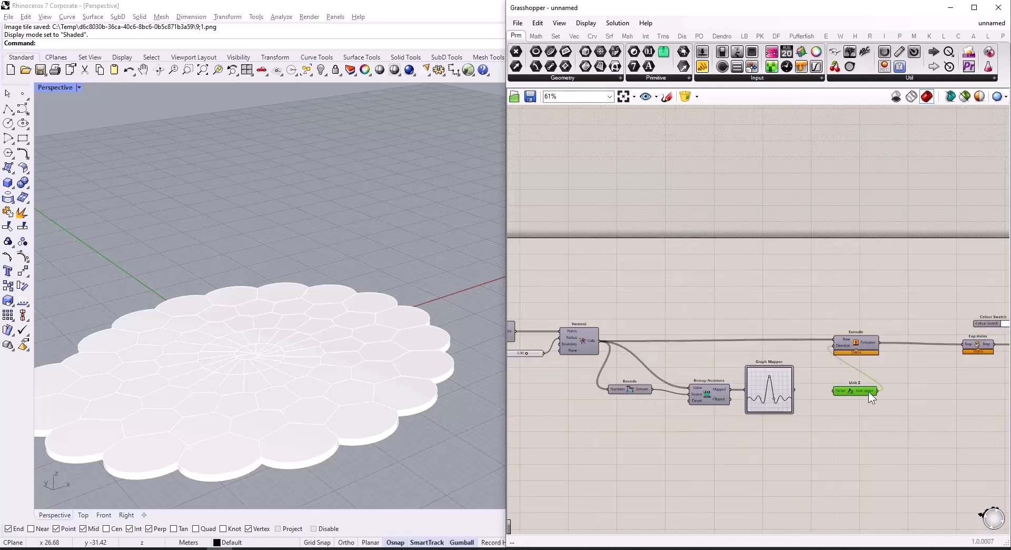
Shift Unit Z farther from the Graph Mapper and connect the Graph Mapper output to its Factor input
{"action": "scroll", "coordinate": [844, 378], "scroll_direction": "up", "scroll_amount": 5}
{"action": "scroll", "coordinate": [794, 347], "scroll_direction": "down", "scroll_amount": 2}
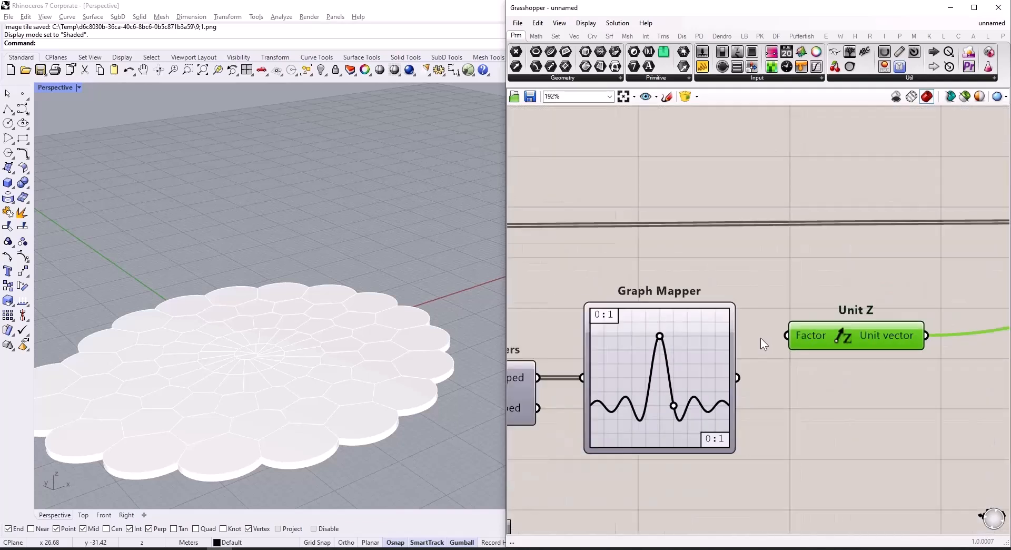
{"action": "scroll", "coordinate": [814, 313], "scroll_direction": "down", "scroll_amount": 2}
{"action": "left_click_drag", "start_coordinate": [813, 323], "coordinate": [885, 320]}
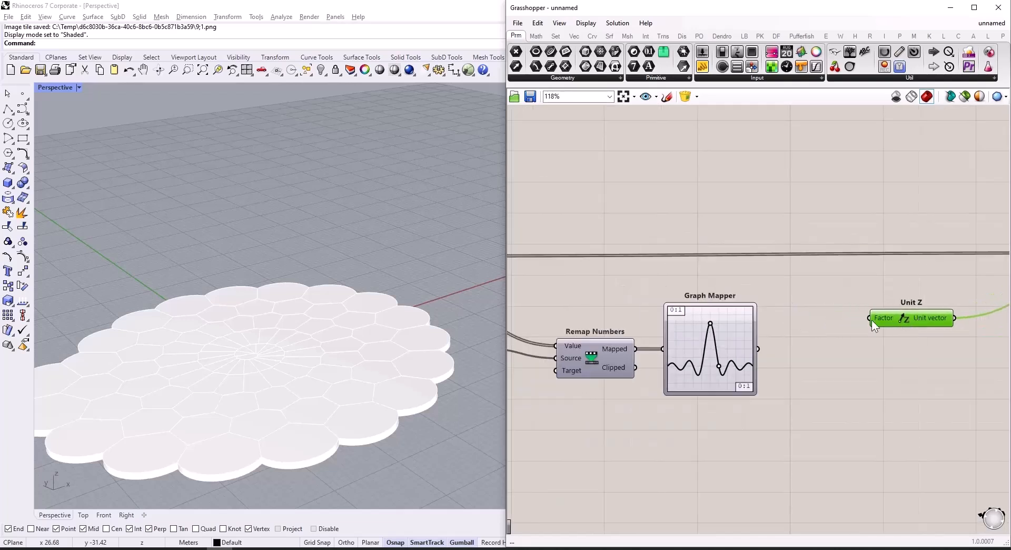
{"action": "left_click_drag", "start_coordinate": [759, 349], "coordinate": [871, 318]}
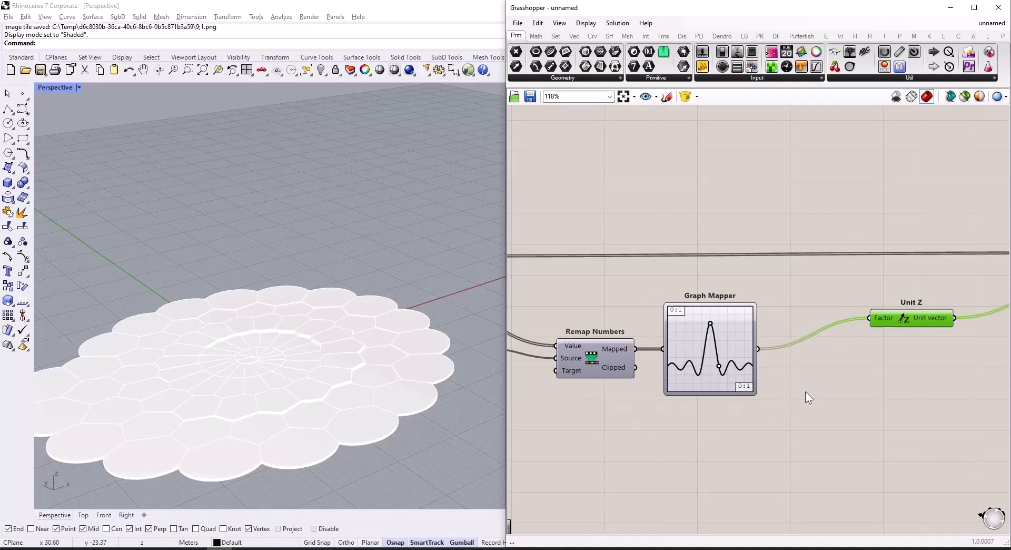
Add a Multiplication component between Graph Mapper and Unit Z, connecting Graph Mapper to A and Result to Factor
{"action": "double_click", "coordinate": [861, 369]}
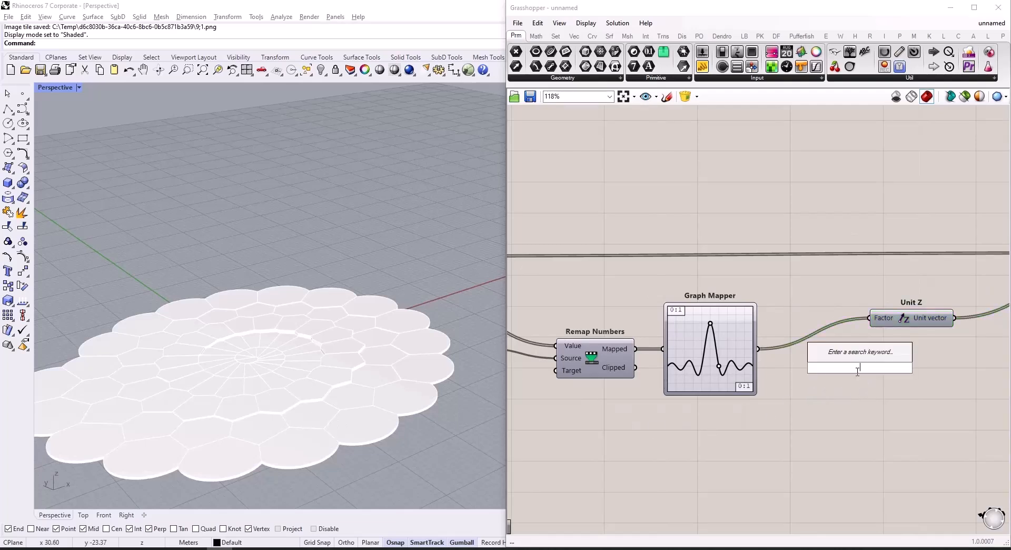
{"action": "type", "text": "multiplication"}
{"action": "key", "text": "Return"}
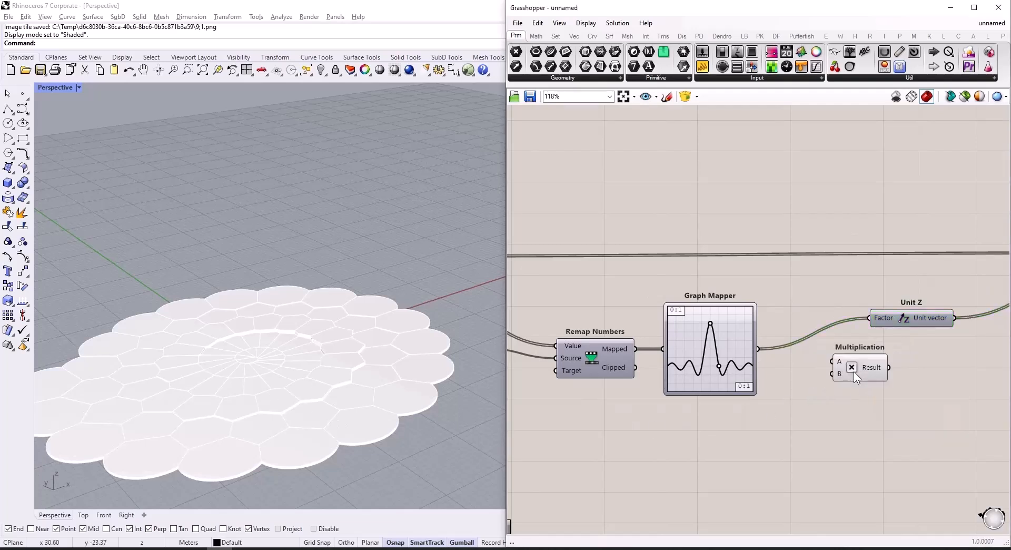
{"action": "scroll", "coordinate": [855, 370], "scroll_direction": "up", "scroll_amount": 3}
{"action": "left_click_drag", "start_coordinate": [705, 338], "coordinate": [817, 356]}
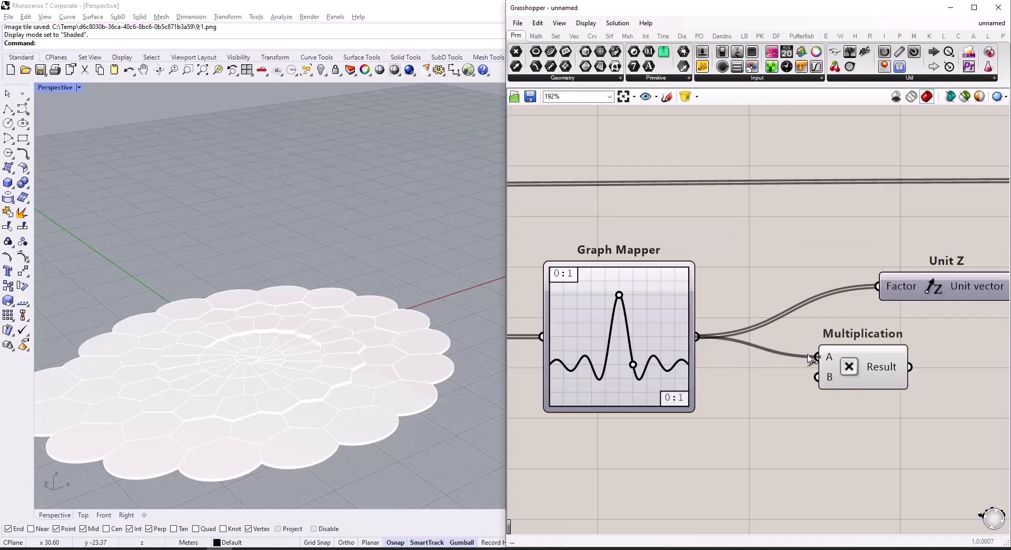
{"action": "left_click_drag", "start_coordinate": [912, 367], "coordinate": [877, 293]}
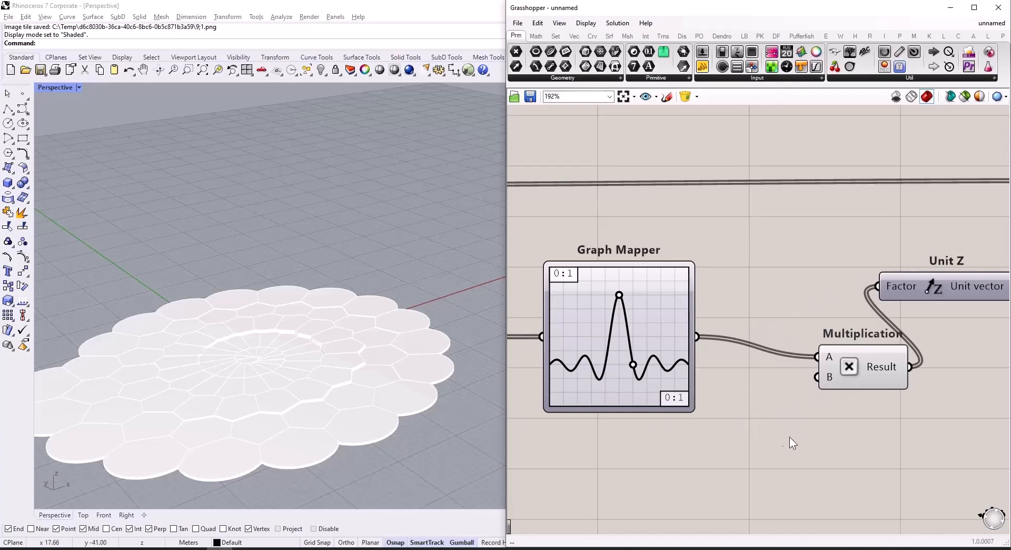
Add a Number Slider set to 11.00 and connect it to Multiplication's B input
{"action": "double_click", "coordinate": [739, 445]}
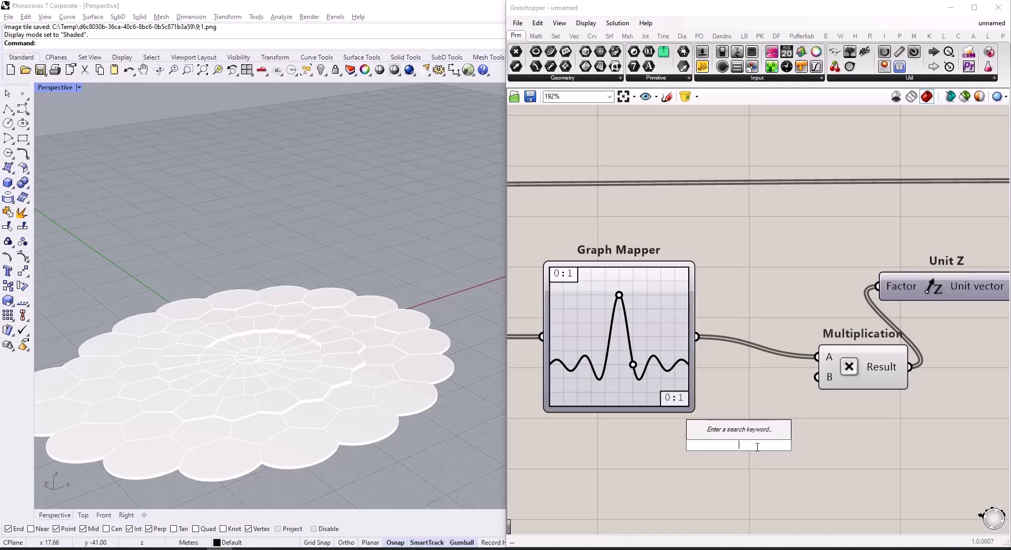
{"action": "type", "text": "11.0"}
{"action": "key", "text": "Return"}
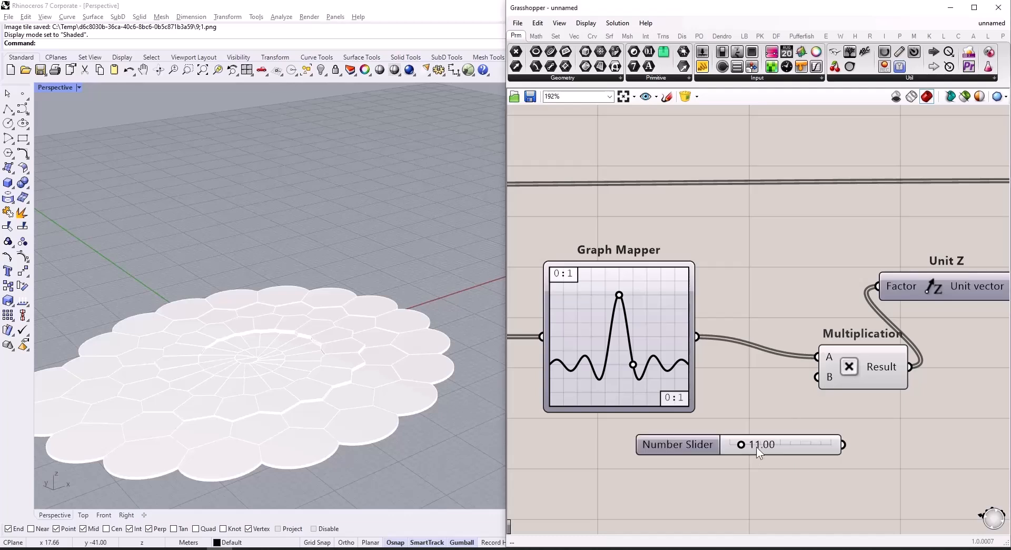
{"action": "left_click_drag", "start_coordinate": [844, 445], "coordinate": [815, 387]}
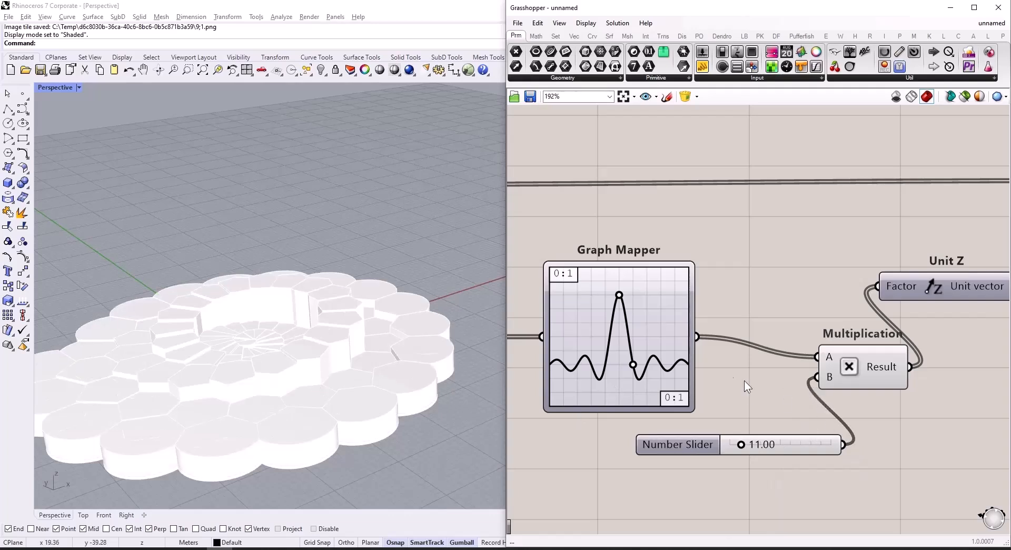
Make room before Multiplication, duplicate the Graph Mapper there, and feed the original's output into the copy
{"action": "scroll", "coordinate": [744, 380], "scroll_direction": "down", "scroll_amount": 2}
{"action": "left_click_drag", "start_coordinate": [747, 487], "coordinate": [918, 494], "text": "alt"}
{"action": "left_click_drag", "start_coordinate": [702, 423], "coordinate": [845, 420]}
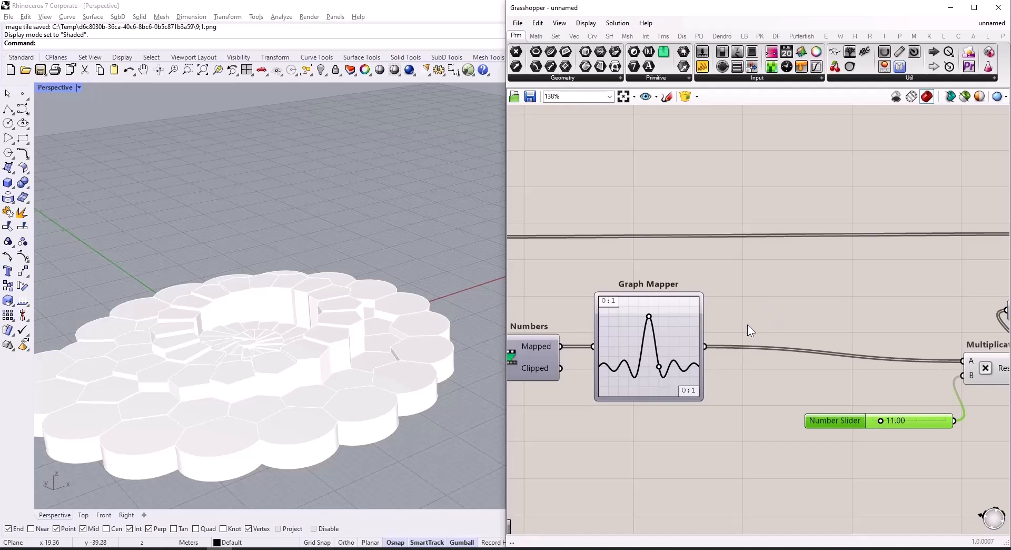
{"action": "left_click", "coordinate": [648, 377]}
{"action": "left_click_drag", "start_coordinate": [780, 381], "coordinate": [792, 378], "text": "alt"}
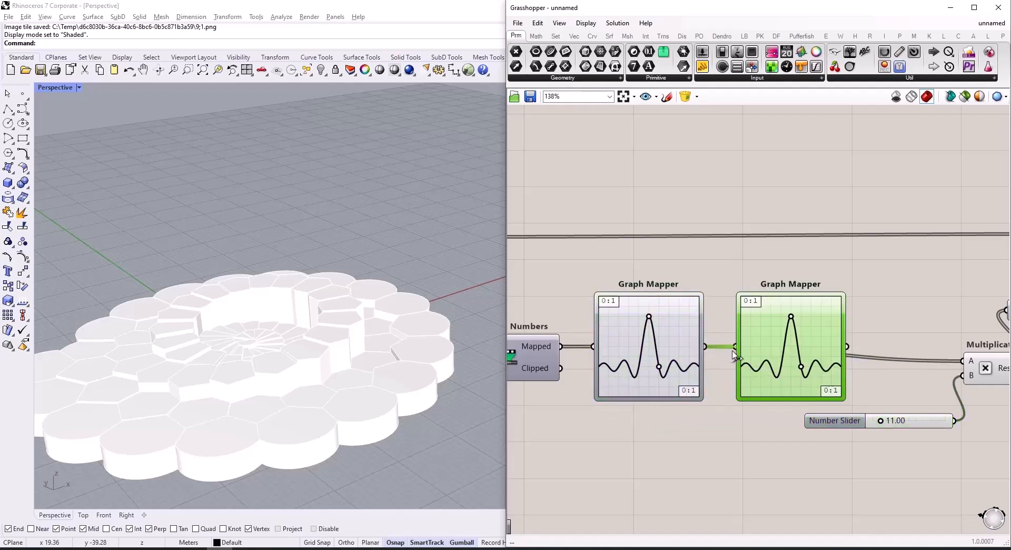
Set the second Graph Mapper's graph type to Sine and connect its output to Multiplication's A input
{"action": "right_click", "coordinate": [779, 340]}
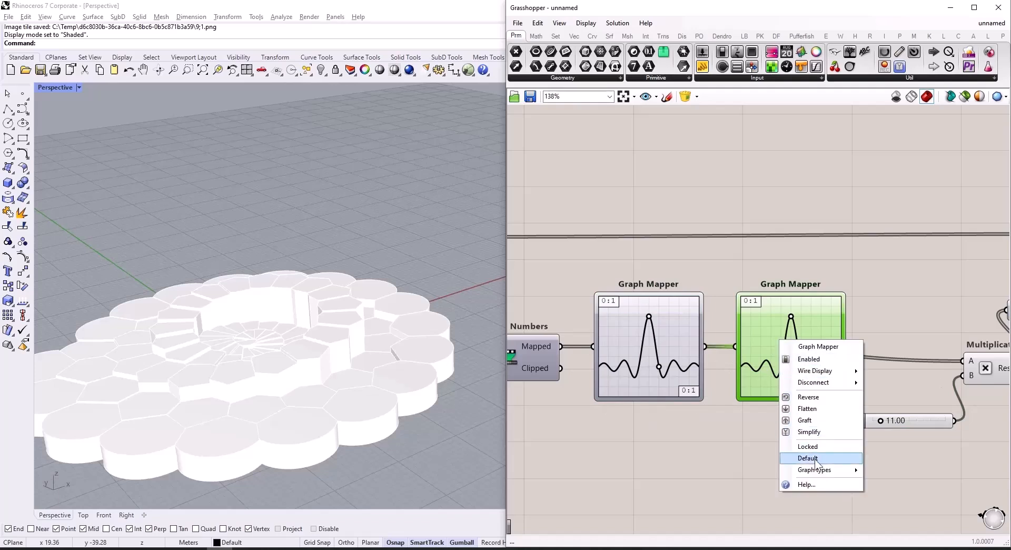
{"action": "mouse_move", "coordinate": [825, 470]}
{"action": "left_click", "coordinate": [903, 514]}
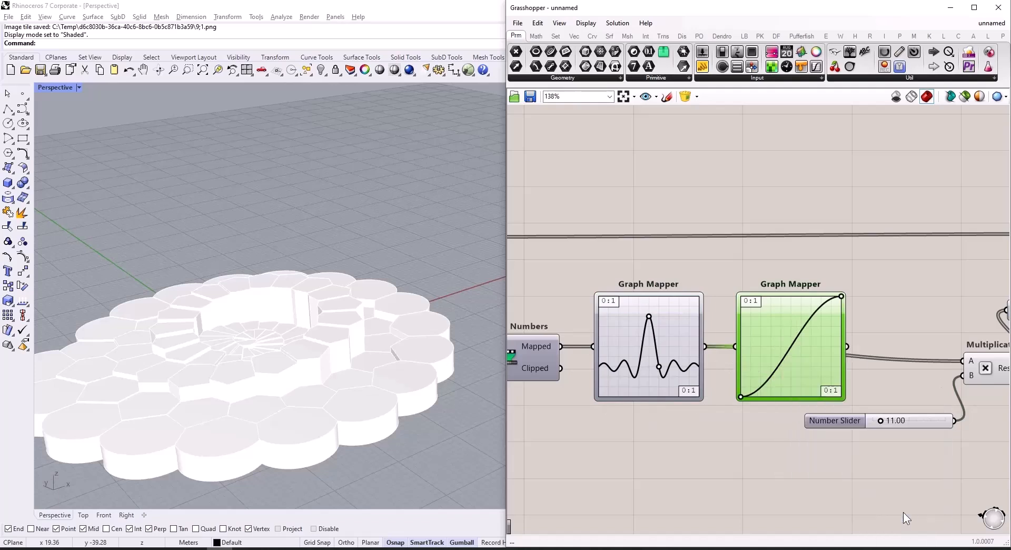
{"action": "left_click_drag", "start_coordinate": [849, 351], "coordinate": [966, 370]}
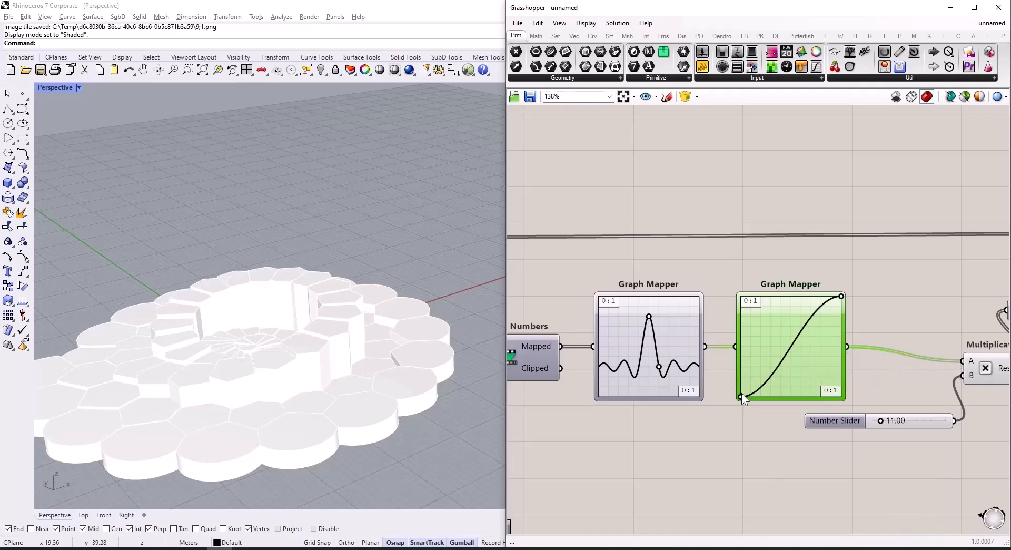
Raise the Sine curve's start, move its end grip inward, and lower and narrow the Sinc curve's peak
{"action": "left_click_drag", "start_coordinate": [742, 396], "coordinate": [738, 374]}
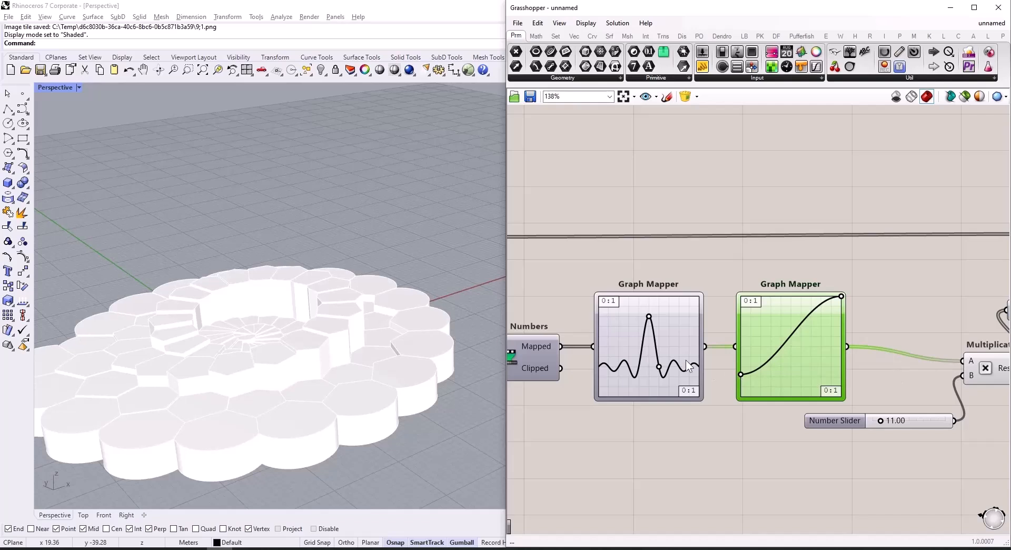
{"action": "left_click_drag", "start_coordinate": [649, 317], "coordinate": [649, 333]}
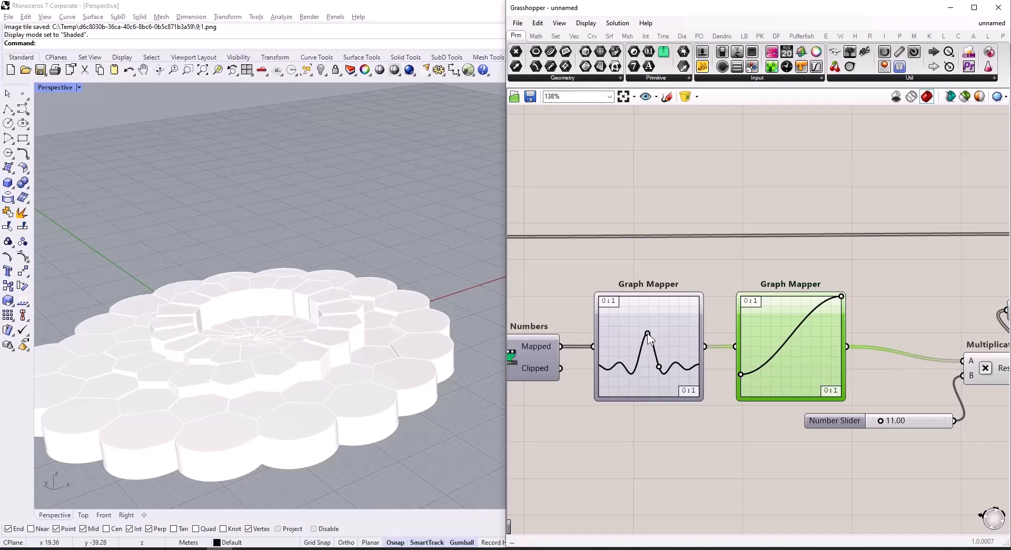
{"action": "mouse_move", "coordinate": [660, 366]}
{"action": "left_mouse_down"}
{"action": "mouse_move", "coordinate": [670, 349]}
{"action": "mouse_move", "coordinate": [656, 363]}
{"action": "left_mouse_up"}
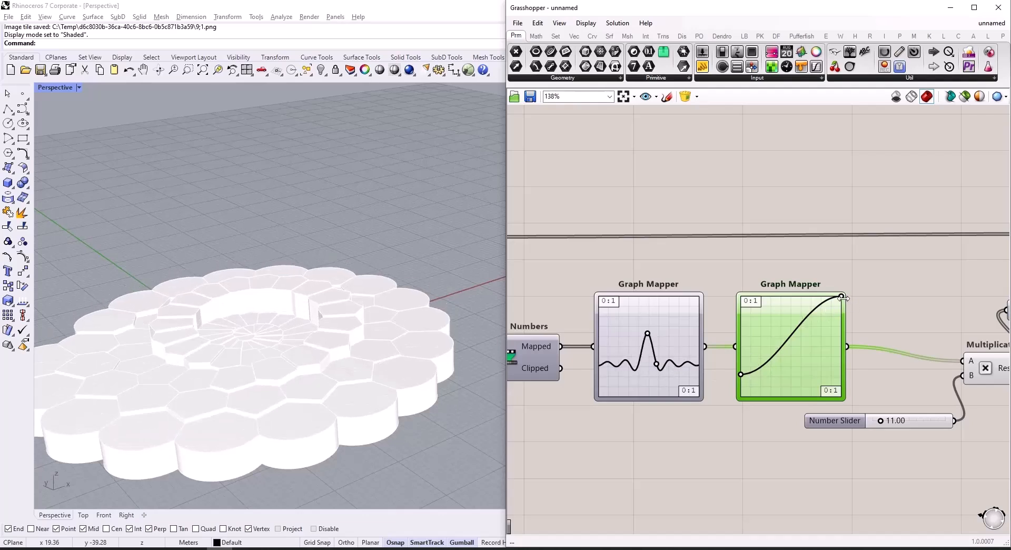
{"action": "mouse_move", "coordinate": [842, 297]}
{"action": "left_mouse_down"}
{"action": "mouse_move", "coordinate": [836, 324]}
{"action": "mouse_move", "coordinate": [835, 306]}
{"action": "mouse_move", "coordinate": [796, 304]}
{"action": "mouse_move", "coordinate": [830, 300]}
{"action": "left_mouse_up"}
Set the Number Slider feeding Multiplication's B input to 10.45
{"action": "scroll", "coordinate": [892, 415], "scroll_direction": "up", "scroll_amount": 5}
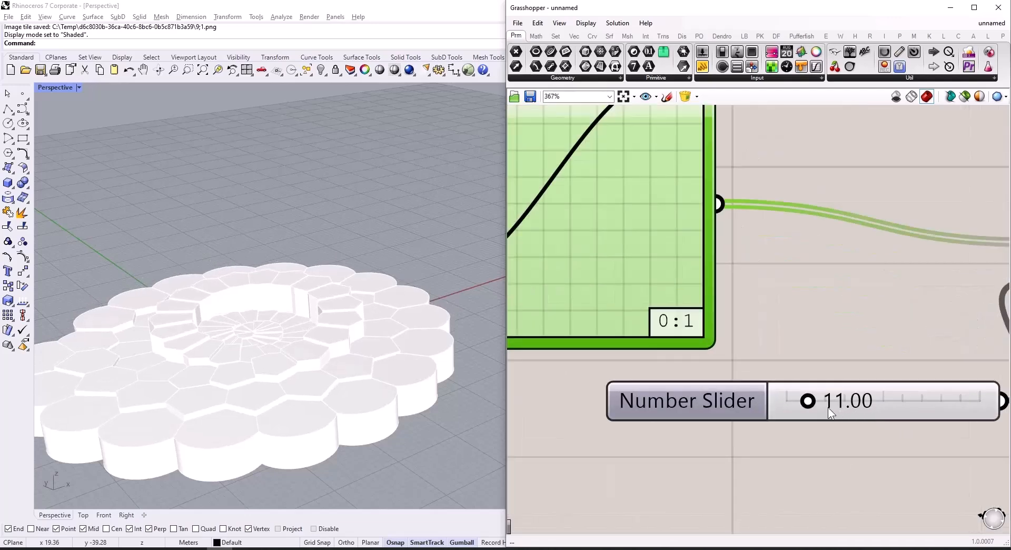
{"action": "left_click_drag", "start_coordinate": [811, 407], "coordinate": [811, 410]}
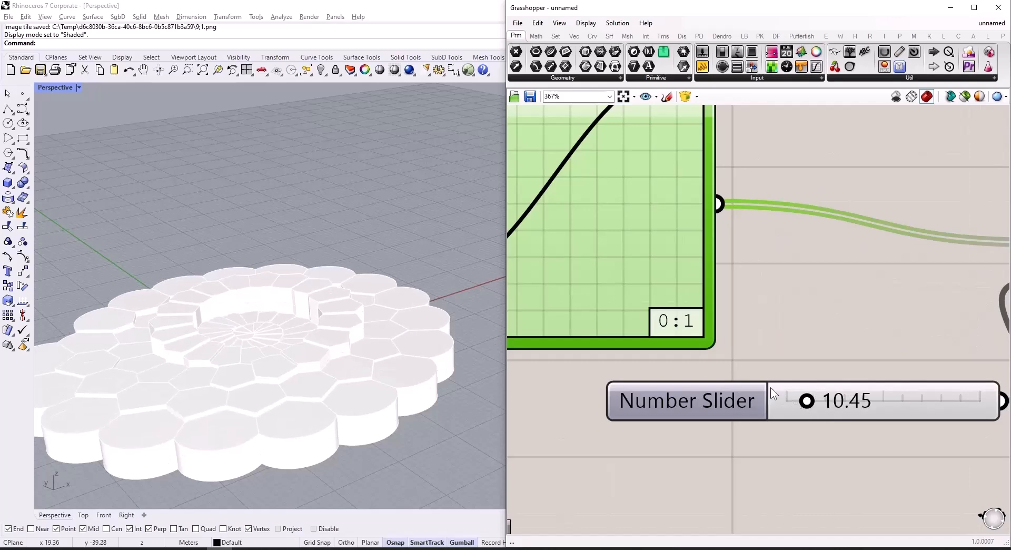
{"action": "scroll", "coordinate": [770, 387], "scroll_direction": "down", "scroll_amount": 5}
Switch the Rhino Perspective viewport to Rendered display mode and inspect the extruded pattern up close
{"action": "left_click", "coordinate": [78, 88]}
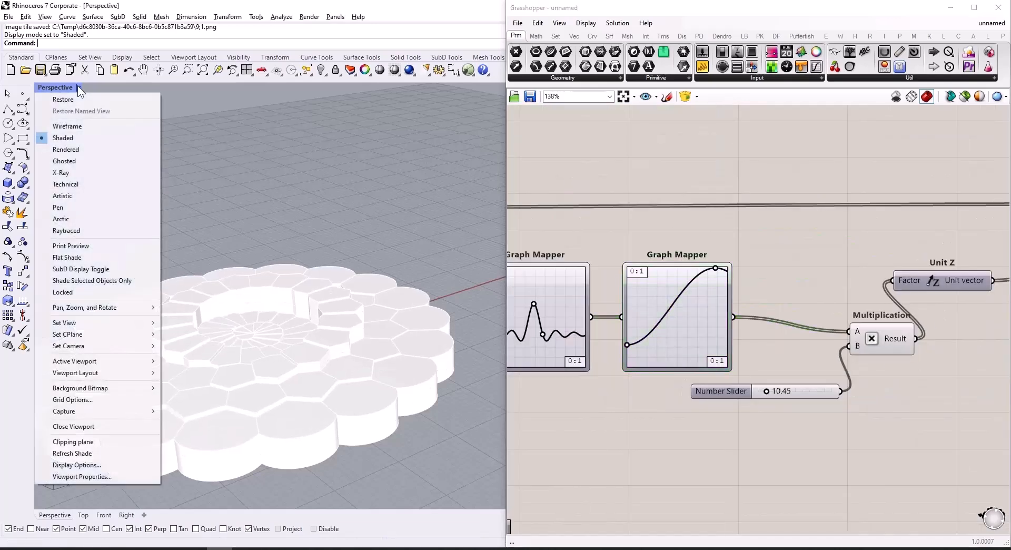
{"action": "left_click", "coordinate": [96, 150]}
{"action": "scroll", "coordinate": [342, 337], "scroll_direction": "down", "scroll_amount": 8}
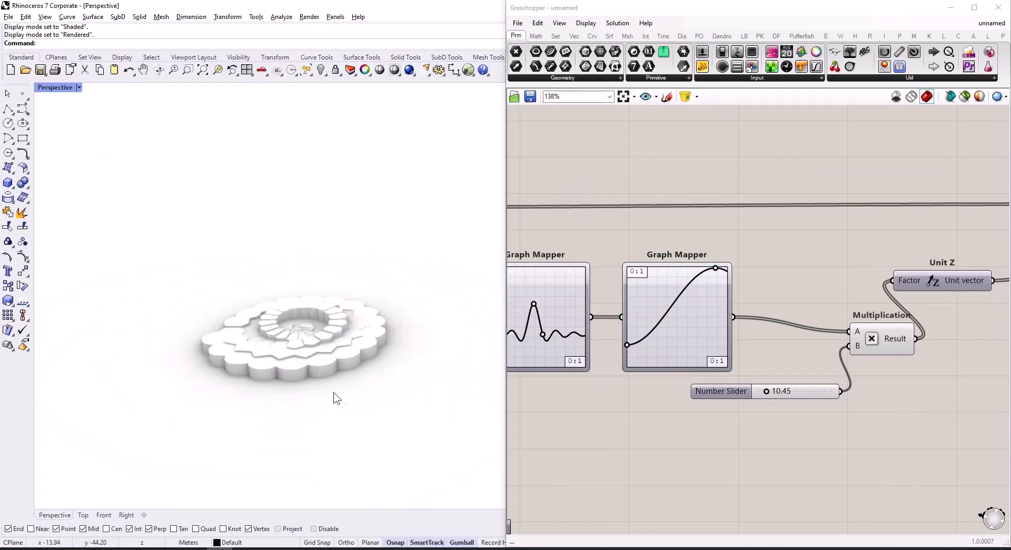
{"action": "right_click_drag", "start_coordinate": [334, 392], "coordinate": [348, 410]}
{"action": "scroll", "coordinate": [345, 405], "scroll_direction": "up", "scroll_amount": 5}
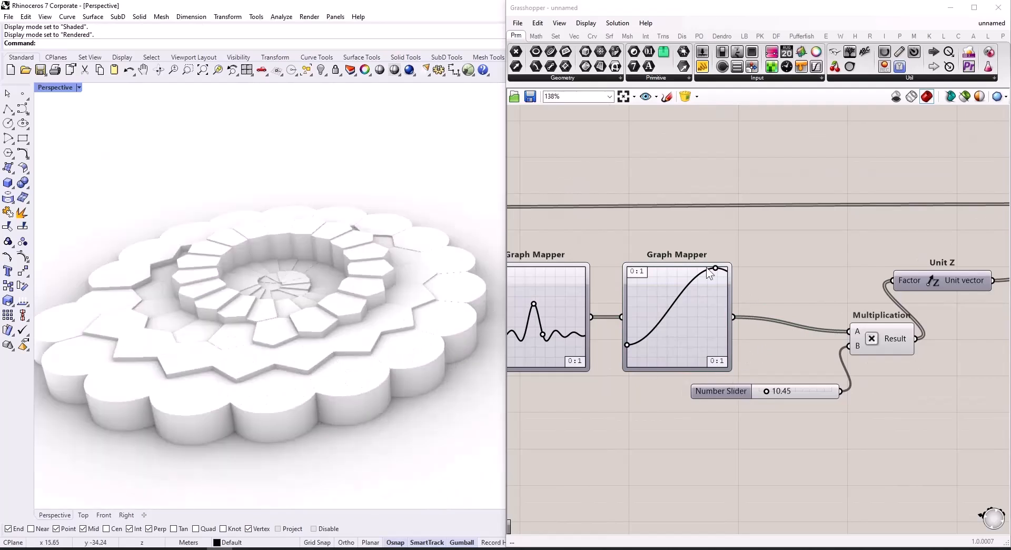
Change the second Graph Mapper's graph type to Perlin and increase the curve's amplitude
{"action": "right_click", "coordinate": [688, 317]}
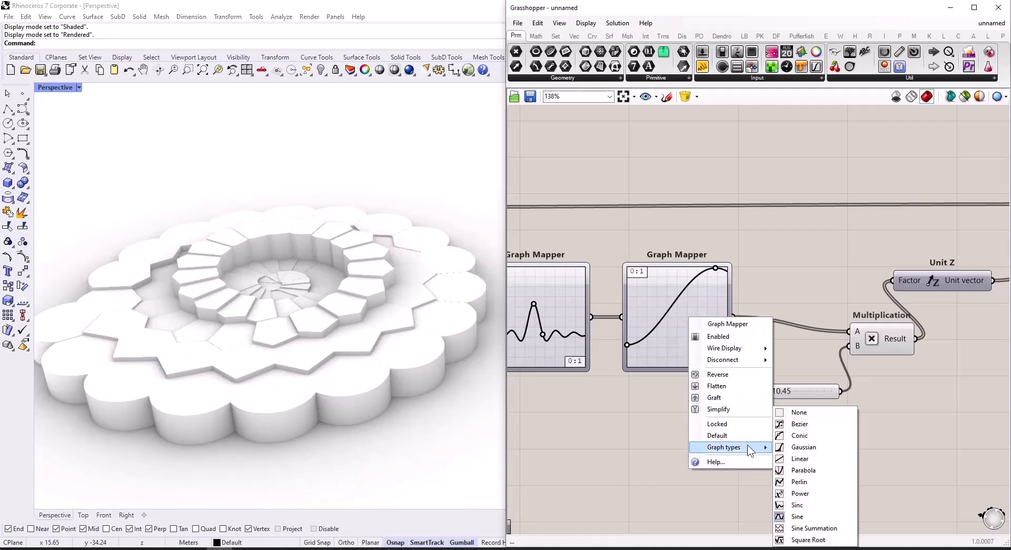
{"action": "left_click", "coordinate": [669, 345]}
{"action": "right_click", "coordinate": [671, 343]}
{"action": "mouse_move", "coordinate": [708, 472]}
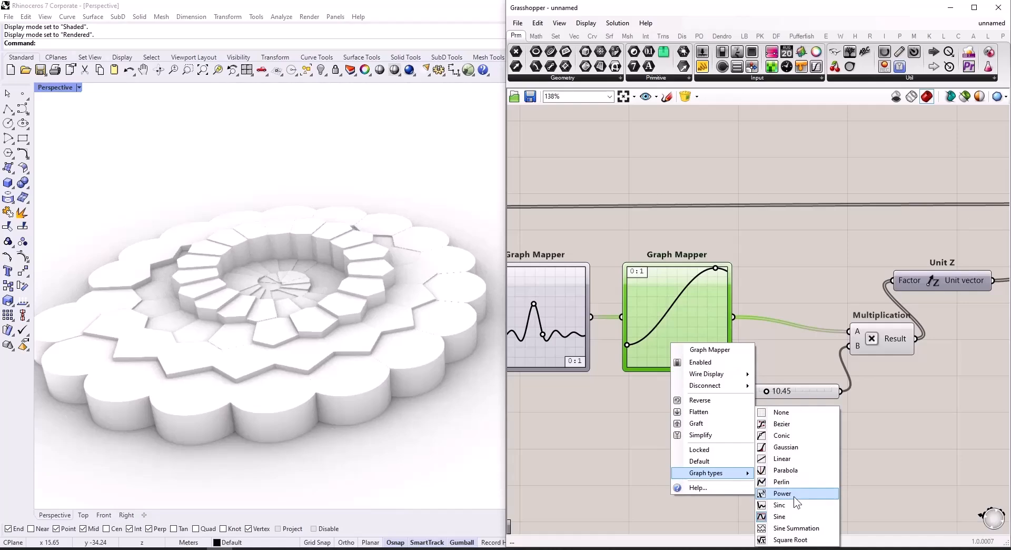
{"action": "left_click", "coordinate": [801, 481]}
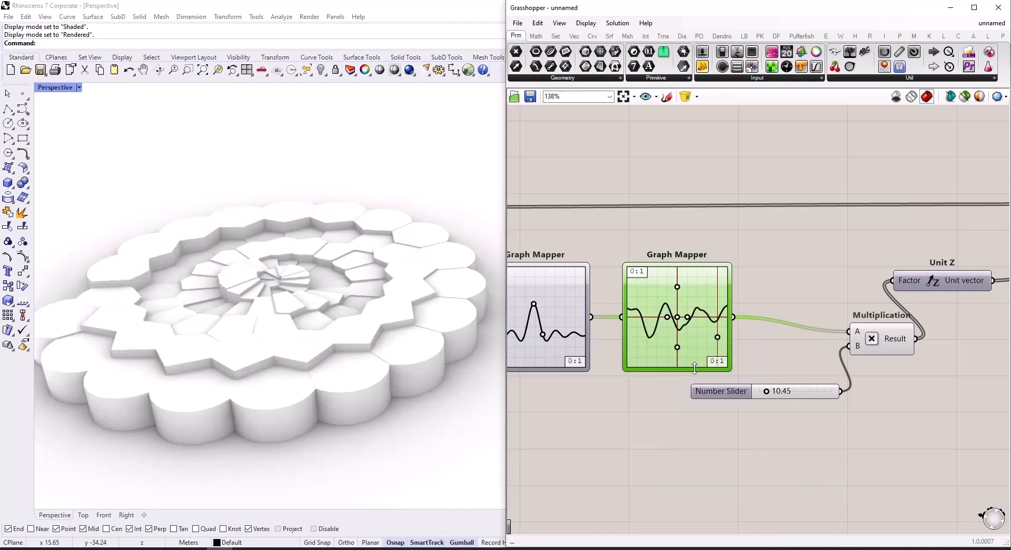
{"action": "scroll", "coordinate": [652, 307], "scroll_direction": "up", "scroll_amount": 5}
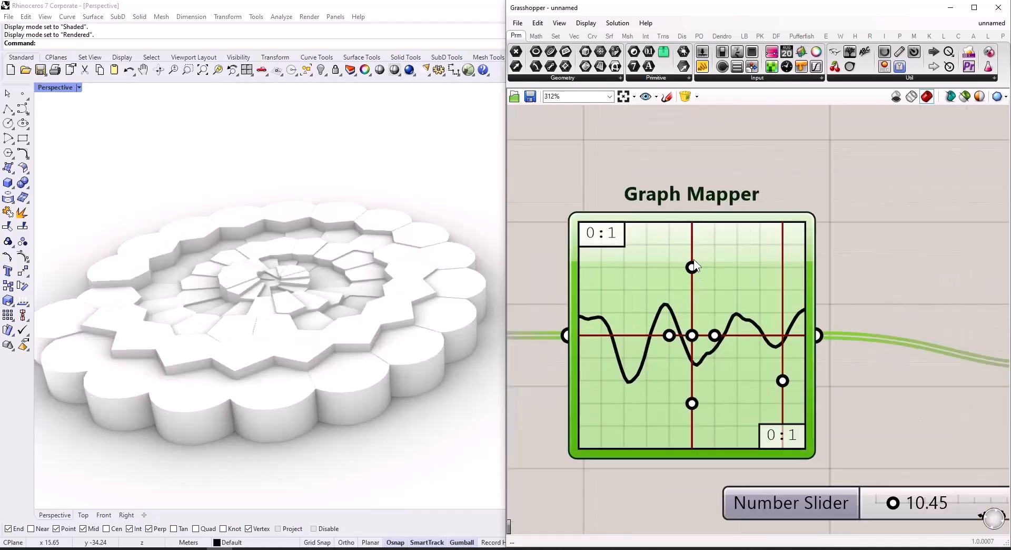
{"action": "mouse_move", "coordinate": [693, 255]}
{"action": "left_mouse_down"}
{"action": "mouse_move", "coordinate": [694, 349]}
{"action": "mouse_move", "coordinate": [694, 240]}
{"action": "left_mouse_up"}
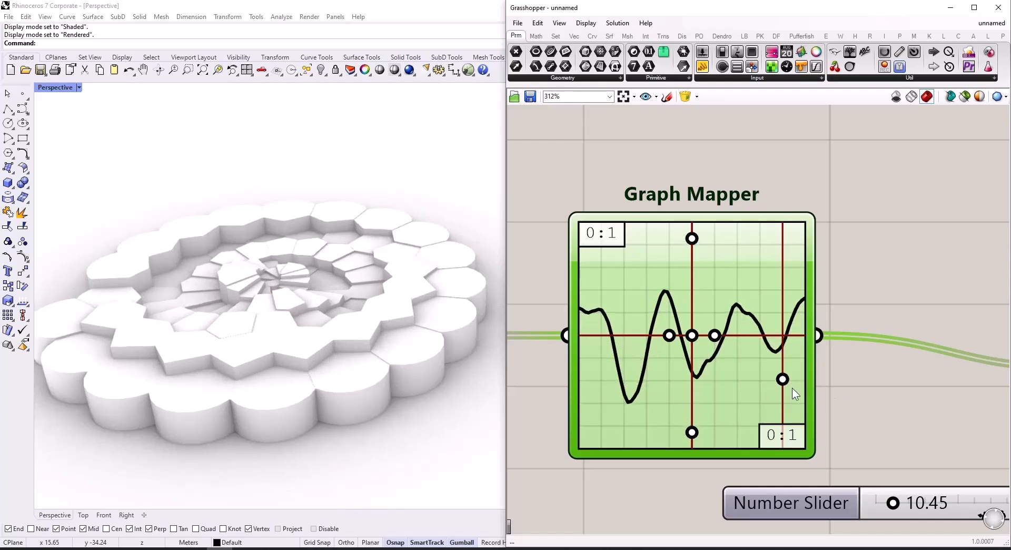
Bake the Custom Preview geometry to Layer 01
{"action": "scroll", "coordinate": [682, 359], "scroll_direction": "down", "scroll_amount": 3}
{"action": "scroll", "coordinate": [680, 355], "scroll_direction": "down", "scroll_amount": 3}
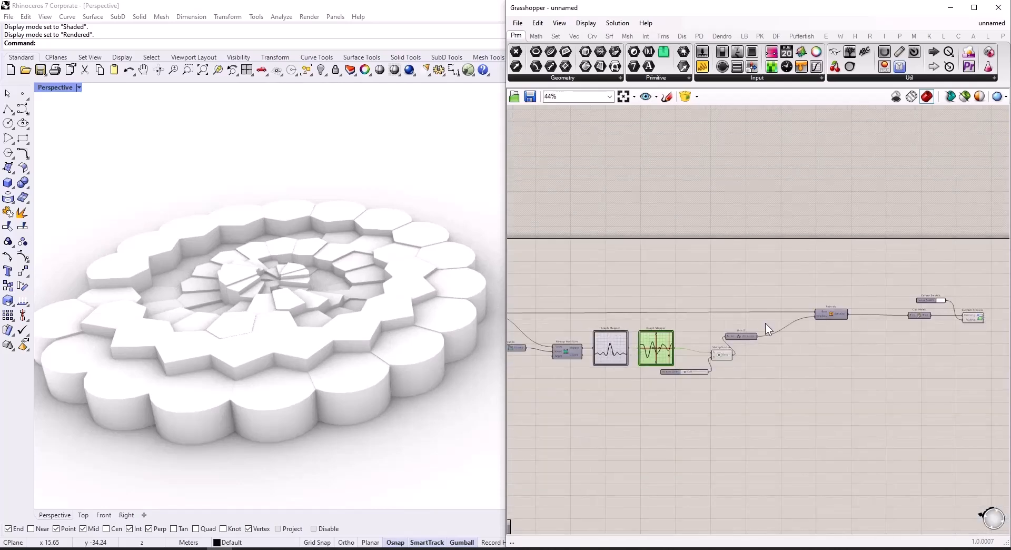
{"action": "scroll", "coordinate": [943, 318], "scroll_direction": "up", "scroll_amount": 3}
{"action": "scroll", "coordinate": [927, 303], "scroll_direction": "up", "scroll_amount": 2}
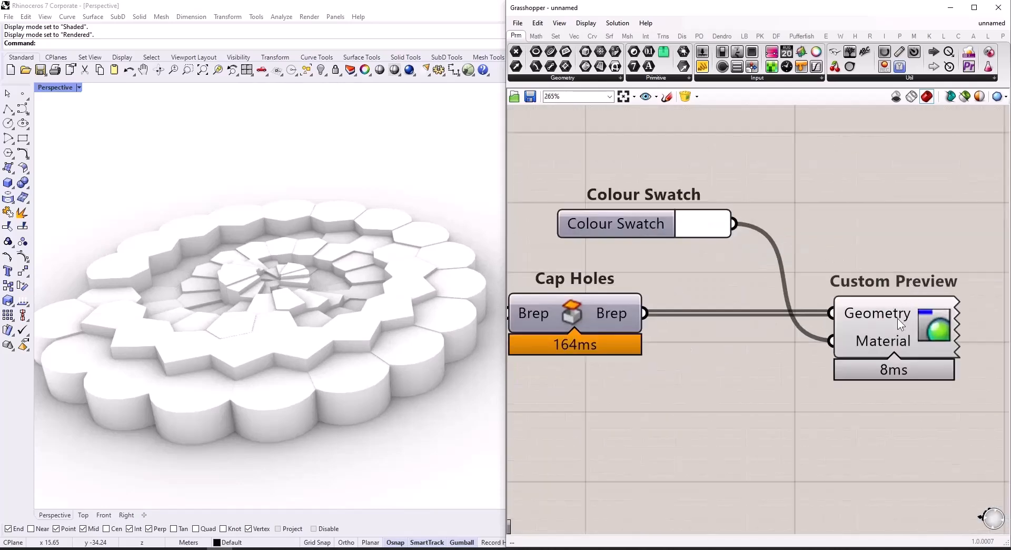
{"action": "scroll", "coordinate": [872, 319], "scroll_direction": "down", "scroll_amount": 1}
{"action": "left_click", "coordinate": [883, 319]}
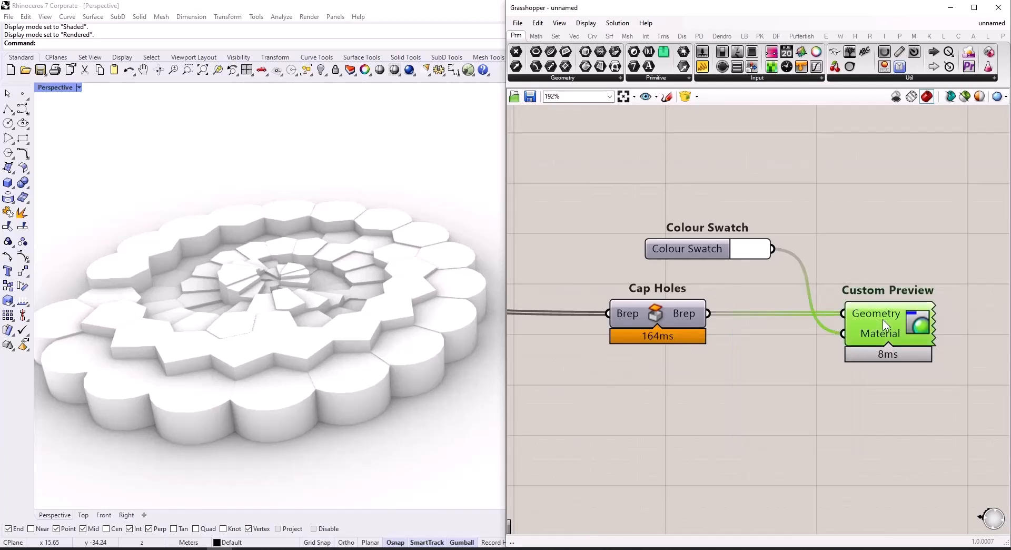
{"action": "right_click", "coordinate": [883, 319]}
{"action": "left_click", "coordinate": [910, 342]}
{"action": "left_click", "coordinate": [901, 267]}
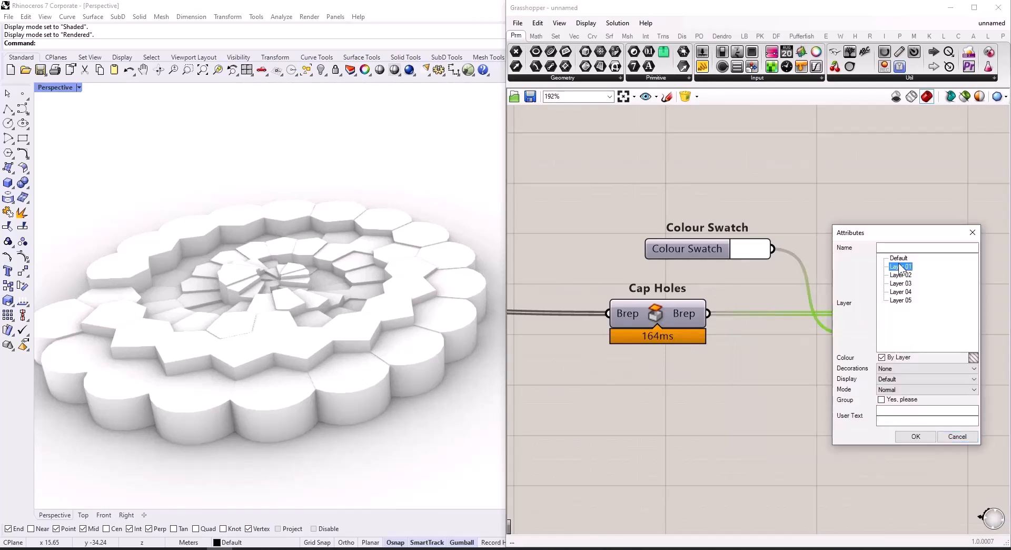
{"action": "left_click", "coordinate": [915, 436]}
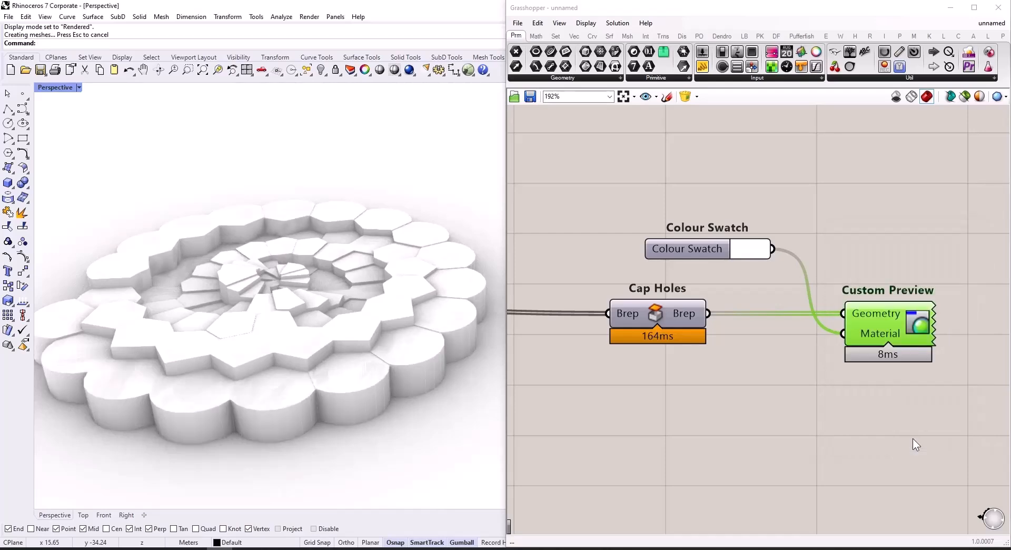
Select all components of the Grasshopper definition and turn off their preview
{"action": "scroll", "coordinate": [915, 274], "scroll_direction": "down", "scroll_amount": 8}
{"action": "scroll", "coordinate": [913, 276], "scroll_direction": "down", "scroll_amount": 2}
{"action": "left_click_drag", "start_coordinate": [926, 241], "coordinate": [573, 426]}
{"action": "scroll", "coordinate": [766, 314], "scroll_direction": "up", "scroll_amount": 2}
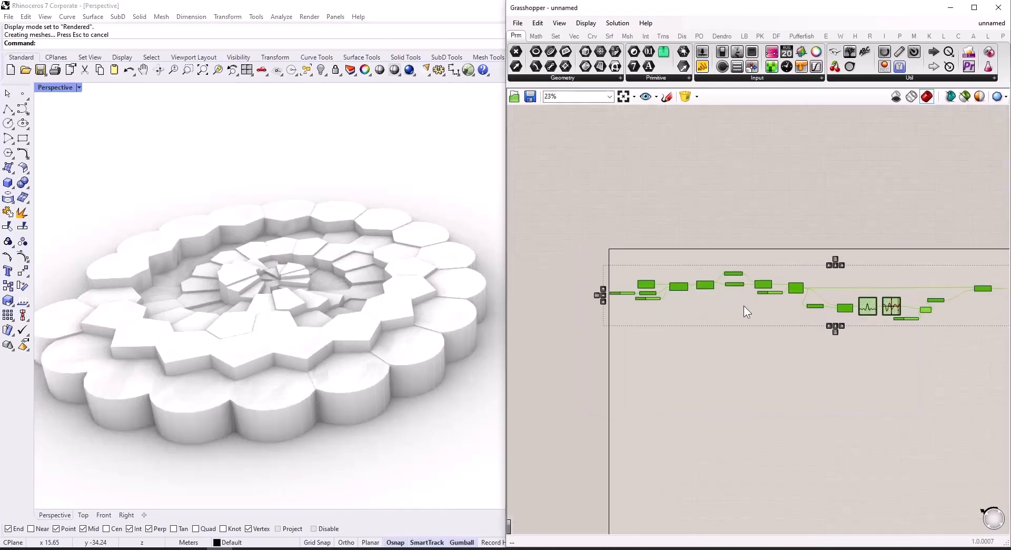
{"action": "right_click", "coordinate": [744, 307]}
{"action": "left_click", "coordinate": [778, 324]}
Minimise Grasshopper, select the whole baked pattern in Rhino and place a copy beside the original
{"action": "left_click", "coordinate": [951, 7]}
{"action": "left_click_drag", "start_coordinate": [559, 158], "coordinate": [91, 456]}
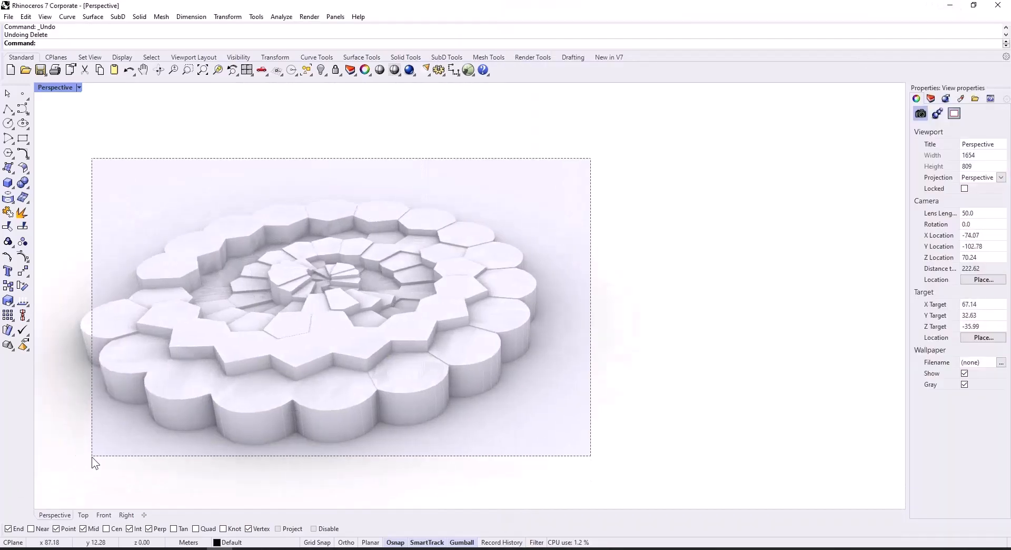
{"action": "left_click_drag", "start_coordinate": [354, 285], "coordinate": [649, 240]}
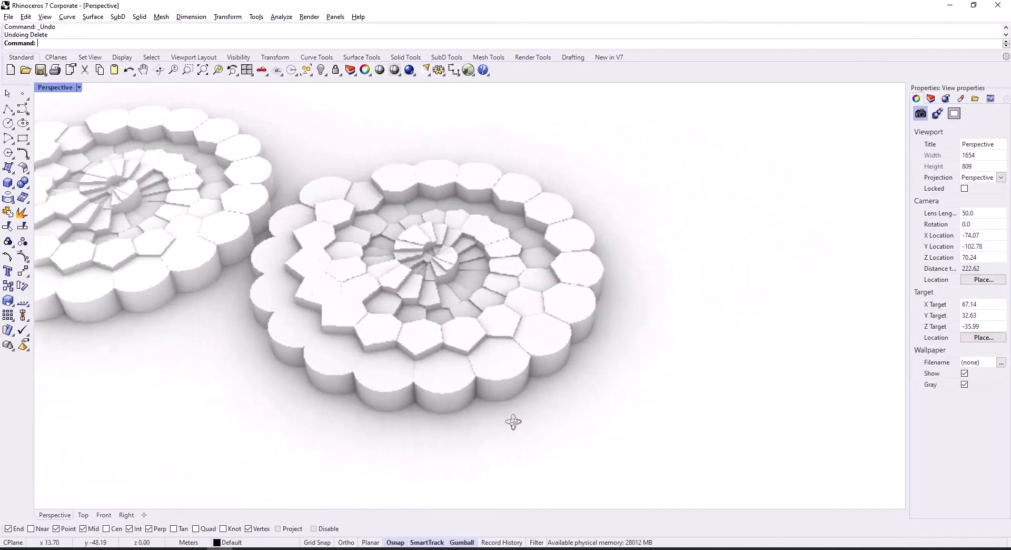
Delete five rounded outer cells along the front edge of the copied pattern
{"action": "scroll", "coordinate": [512, 419], "scroll_direction": "up", "scroll_amount": 5}
{"action": "left_click", "coordinate": [405, 400]}
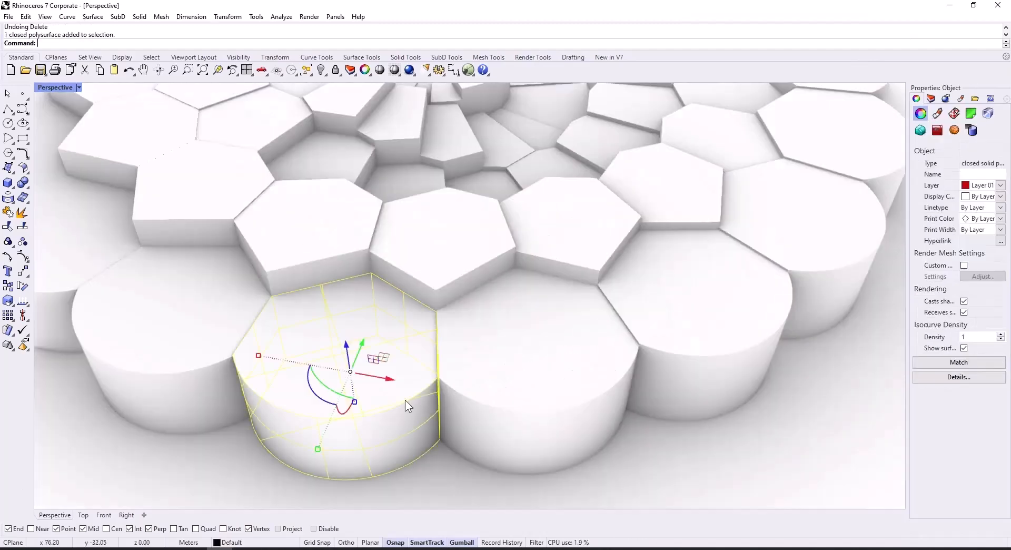
{"action": "key", "text": "Delete"}
{"action": "left_click", "coordinate": [472, 393]}
{"action": "key", "text": "Delete"}
{"action": "left_click", "coordinate": [745, 341]}
{"action": "key", "text": "Delete"}
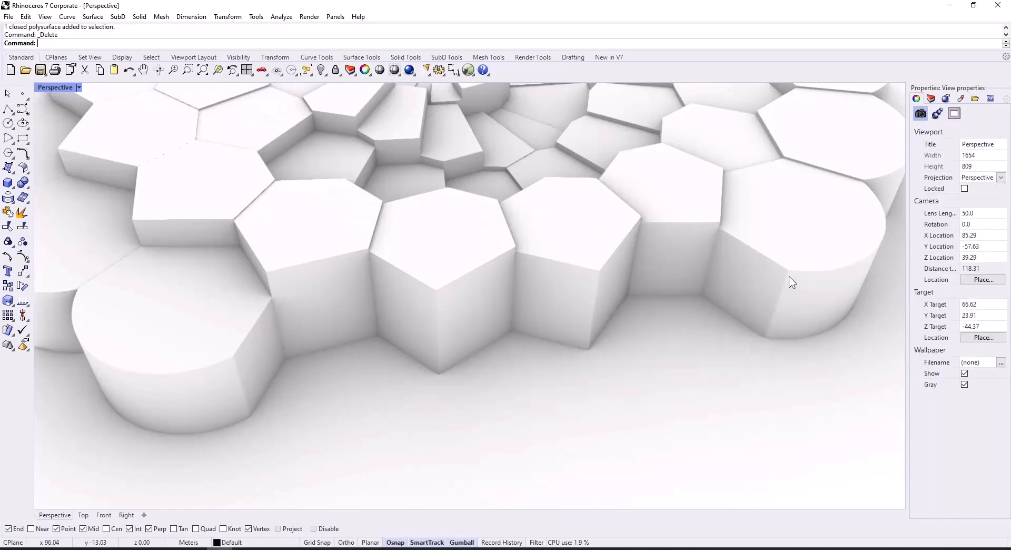
{"action": "left_click", "coordinate": [789, 276]}
{"action": "key", "text": "Delete"}
{"action": "left_click", "coordinate": [266, 387]}
{"action": "key", "text": "Delete"}
Delete five more rounded outer cells, continuing around the copy's side that faces the original pattern
{"action": "scroll", "coordinate": [266, 388], "scroll_direction": "down", "scroll_amount": 6}
{"action": "left_click", "coordinate": [232, 368]}
{"action": "key", "text": "Delete"}
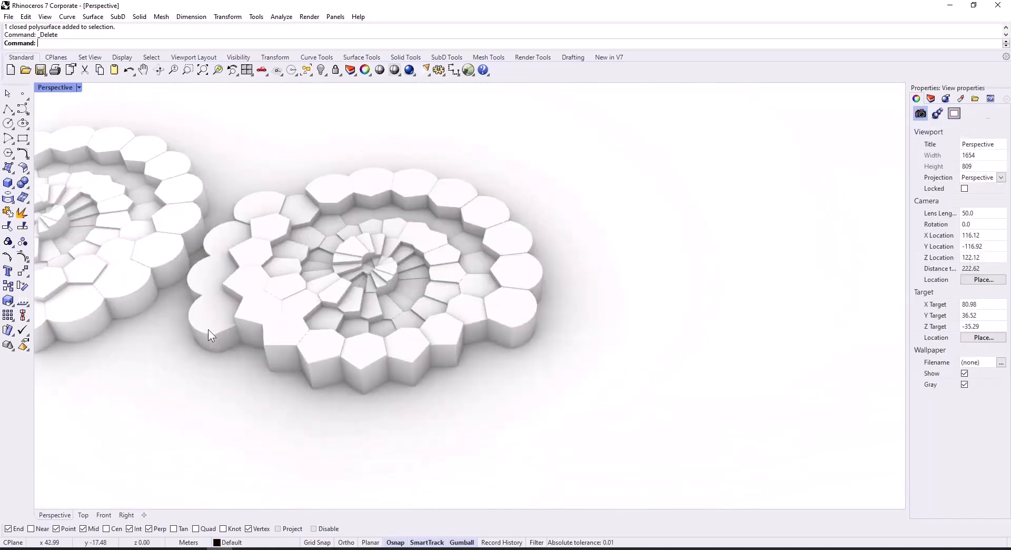
{"action": "left_click", "coordinate": [208, 330]}
{"action": "key", "text": "Delete"}
{"action": "left_click", "coordinate": [201, 288]}
{"action": "key", "text": "Delete"}
{"action": "left_click", "coordinate": [218, 247]}
{"action": "key", "text": "Delete"}
{"action": "left_click", "coordinate": [257, 209]}
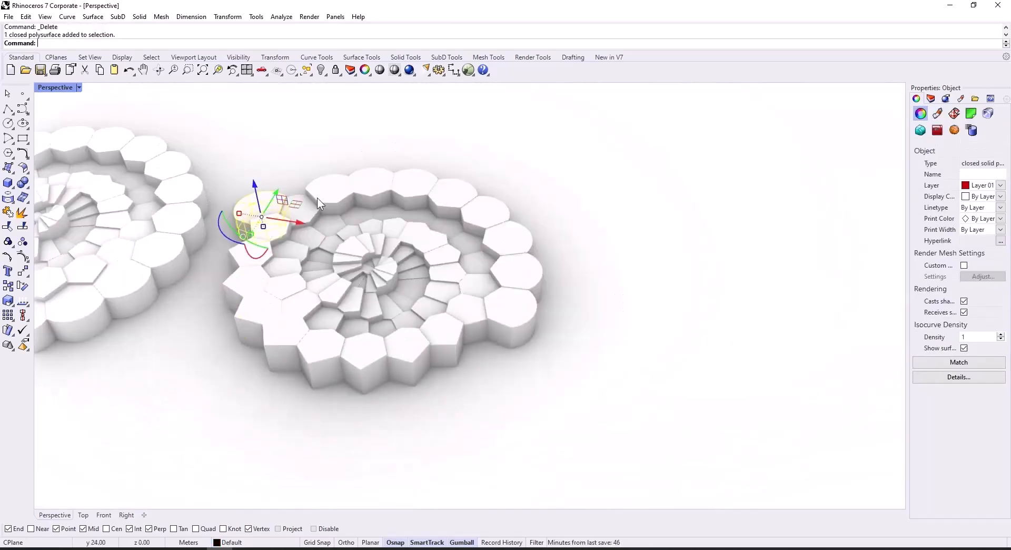
{"action": "key", "text": "Delete"}
Delete three more outer cells along the copy's far edge, leaving some rounded cells between them for an irregular outline
{"action": "scroll", "coordinate": [567, 298], "scroll_direction": "up", "scroll_amount": 5}
{"action": "left_click", "coordinate": [521, 233]}
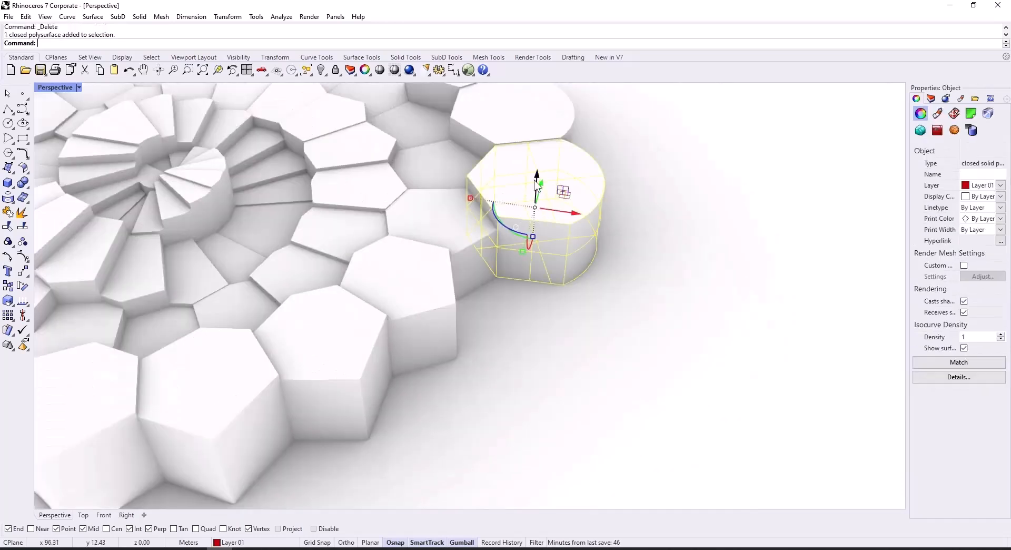
{"action": "left_click", "coordinate": [528, 124]}
{"action": "key", "text": "Delete"}
{"action": "scroll", "coordinate": [508, 311], "scroll_direction": "down", "scroll_amount": 5}
{"action": "left_click", "coordinate": [470, 167]}
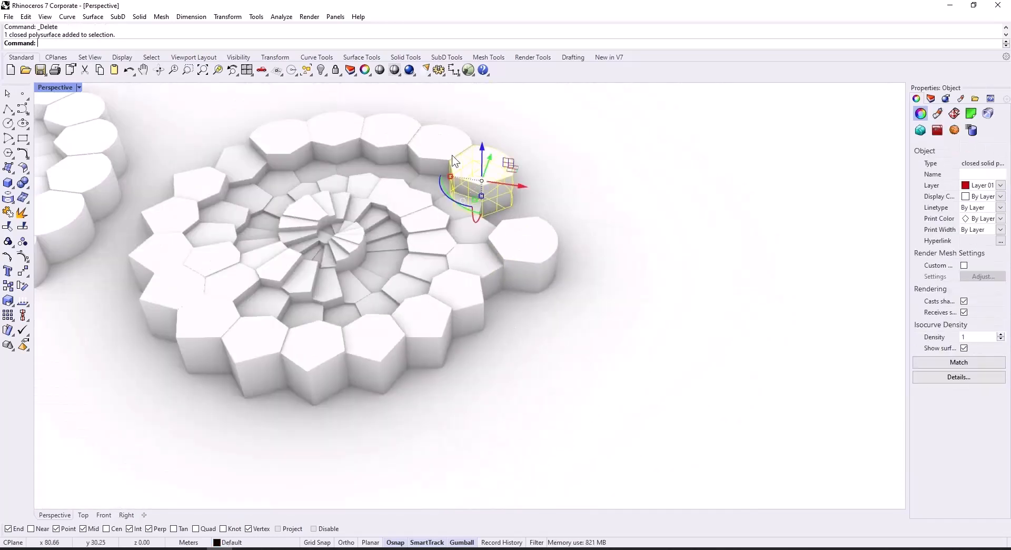
{"action": "key", "text": "Delete"}
{"action": "left_click", "coordinate": [425, 148]}
{"action": "left_click", "coordinate": [395, 135]}
{"action": "key", "text": "Delete"}
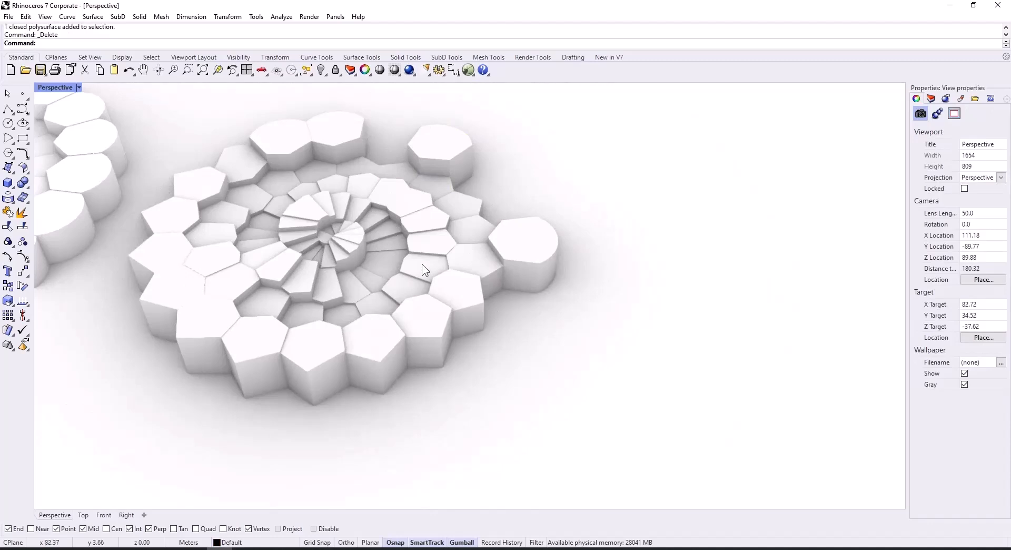
{"action": "scroll", "coordinate": [400, 307], "scroll_direction": "up", "scroll_amount": 2}
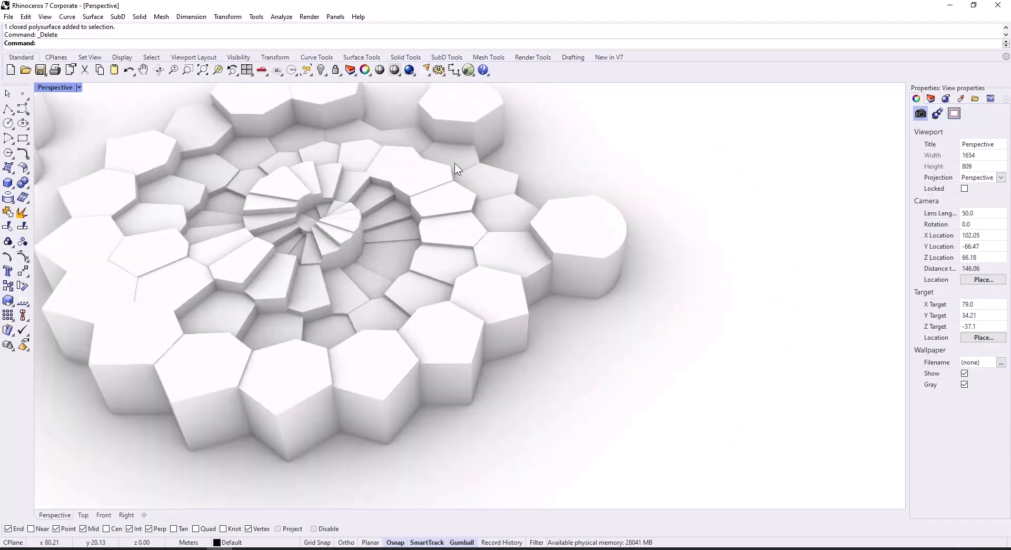
{"action": "scroll", "coordinate": [564, 317], "scroll_direction": "down", "scroll_amount": 2}
{"action": "scroll", "coordinate": [598, 395], "scroll_direction": "down", "scroll_amount": 3}
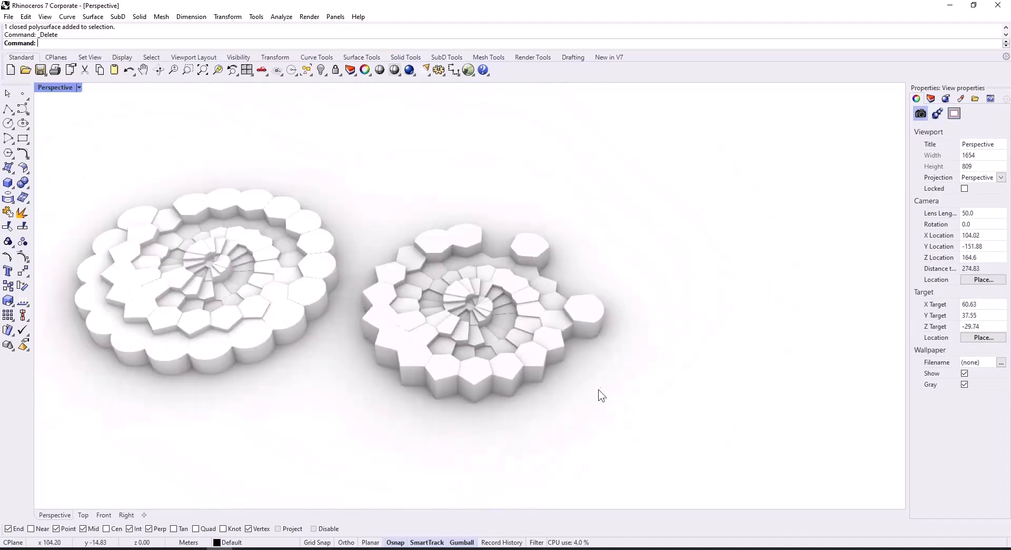
{"action": "right_click_drag", "start_coordinate": [598, 394], "coordinate": [510, 403]}
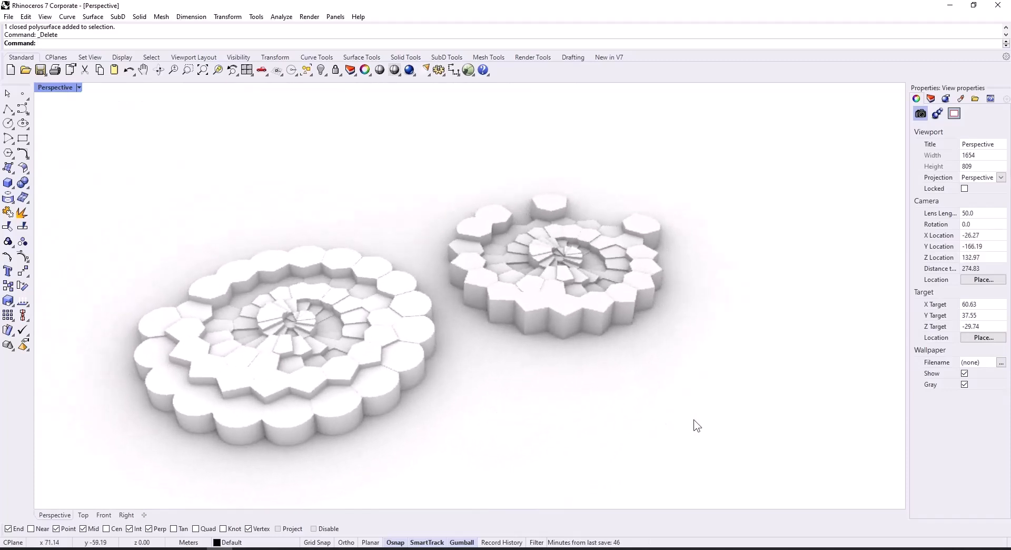